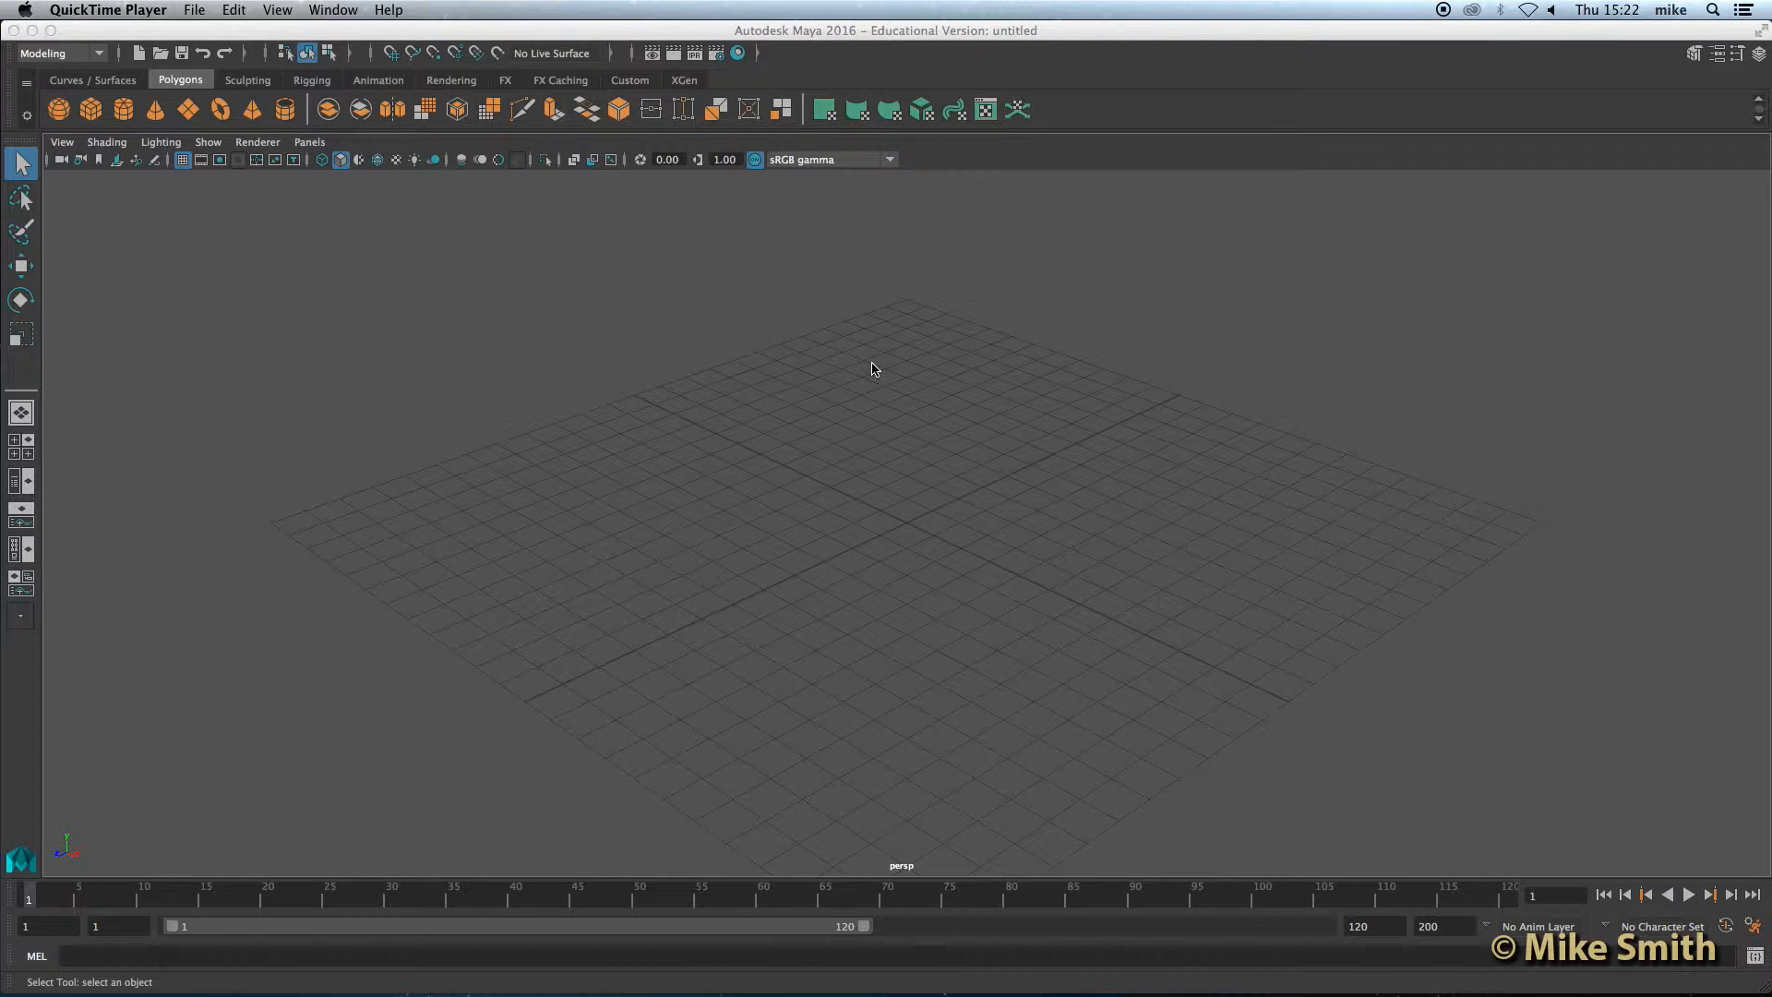
Step: Set the project to the Getting Started Tutorial folder on the Desktop, creating a default workspace
left_click_drag(798, 31, 790, 270)
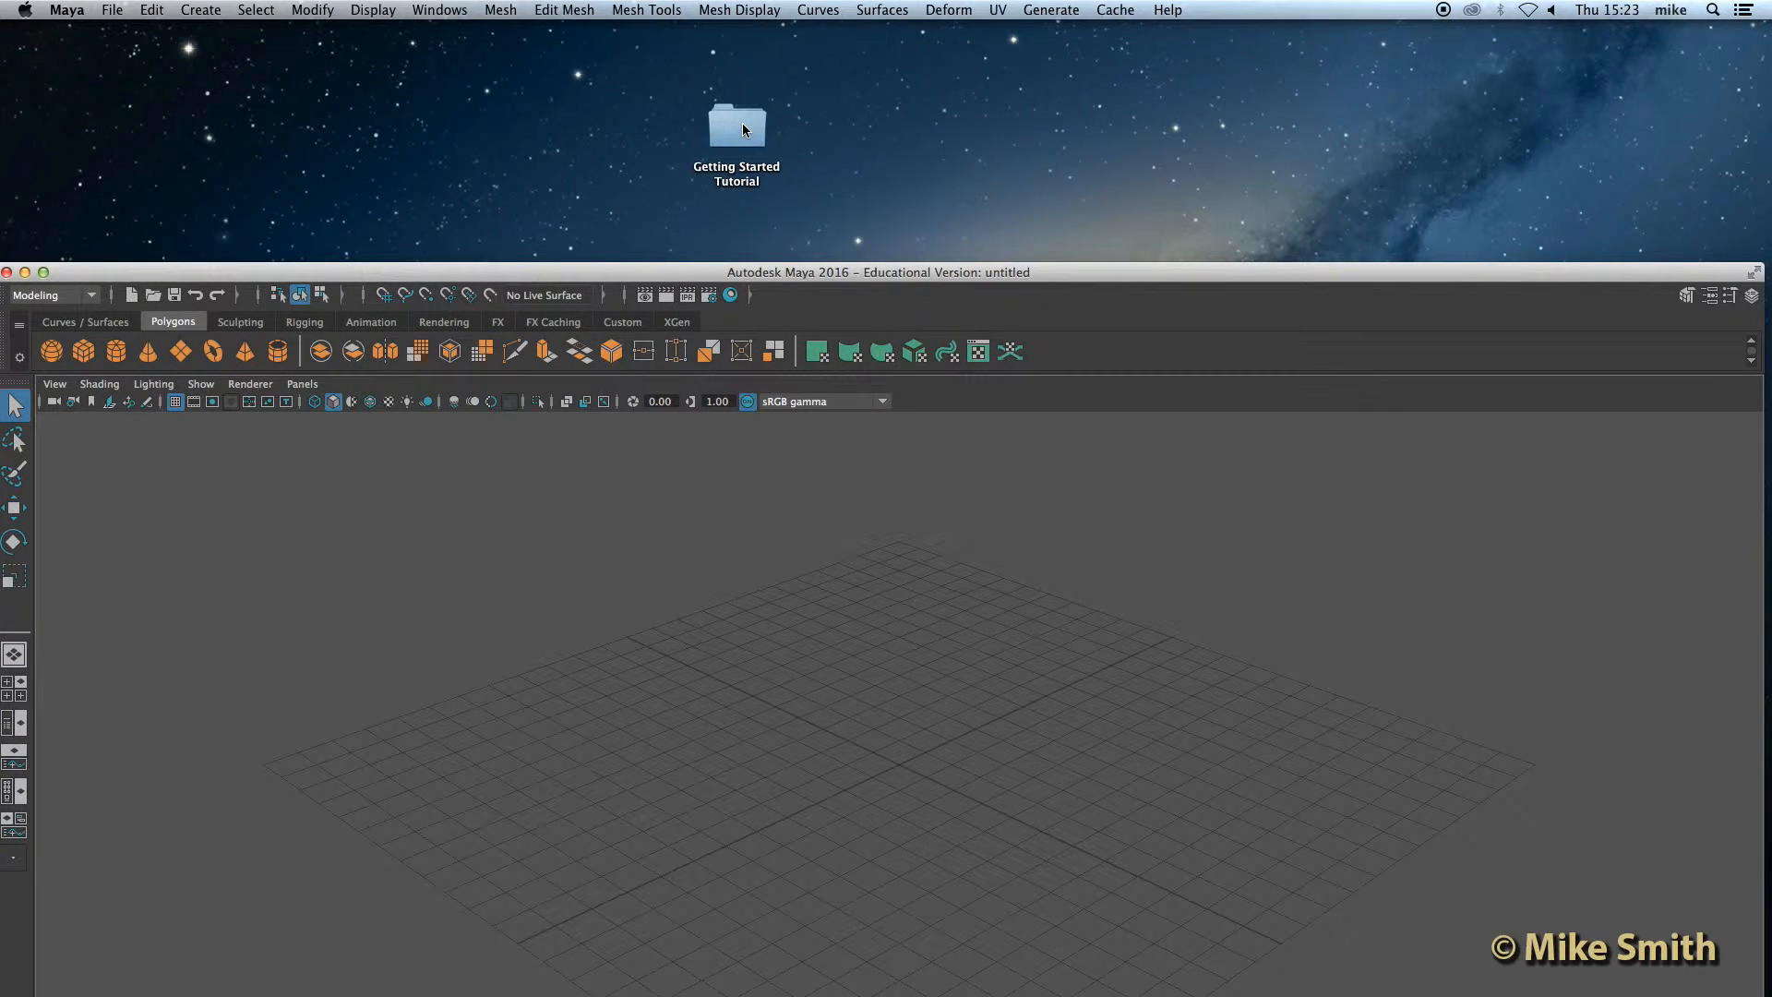
left_click(742, 125)
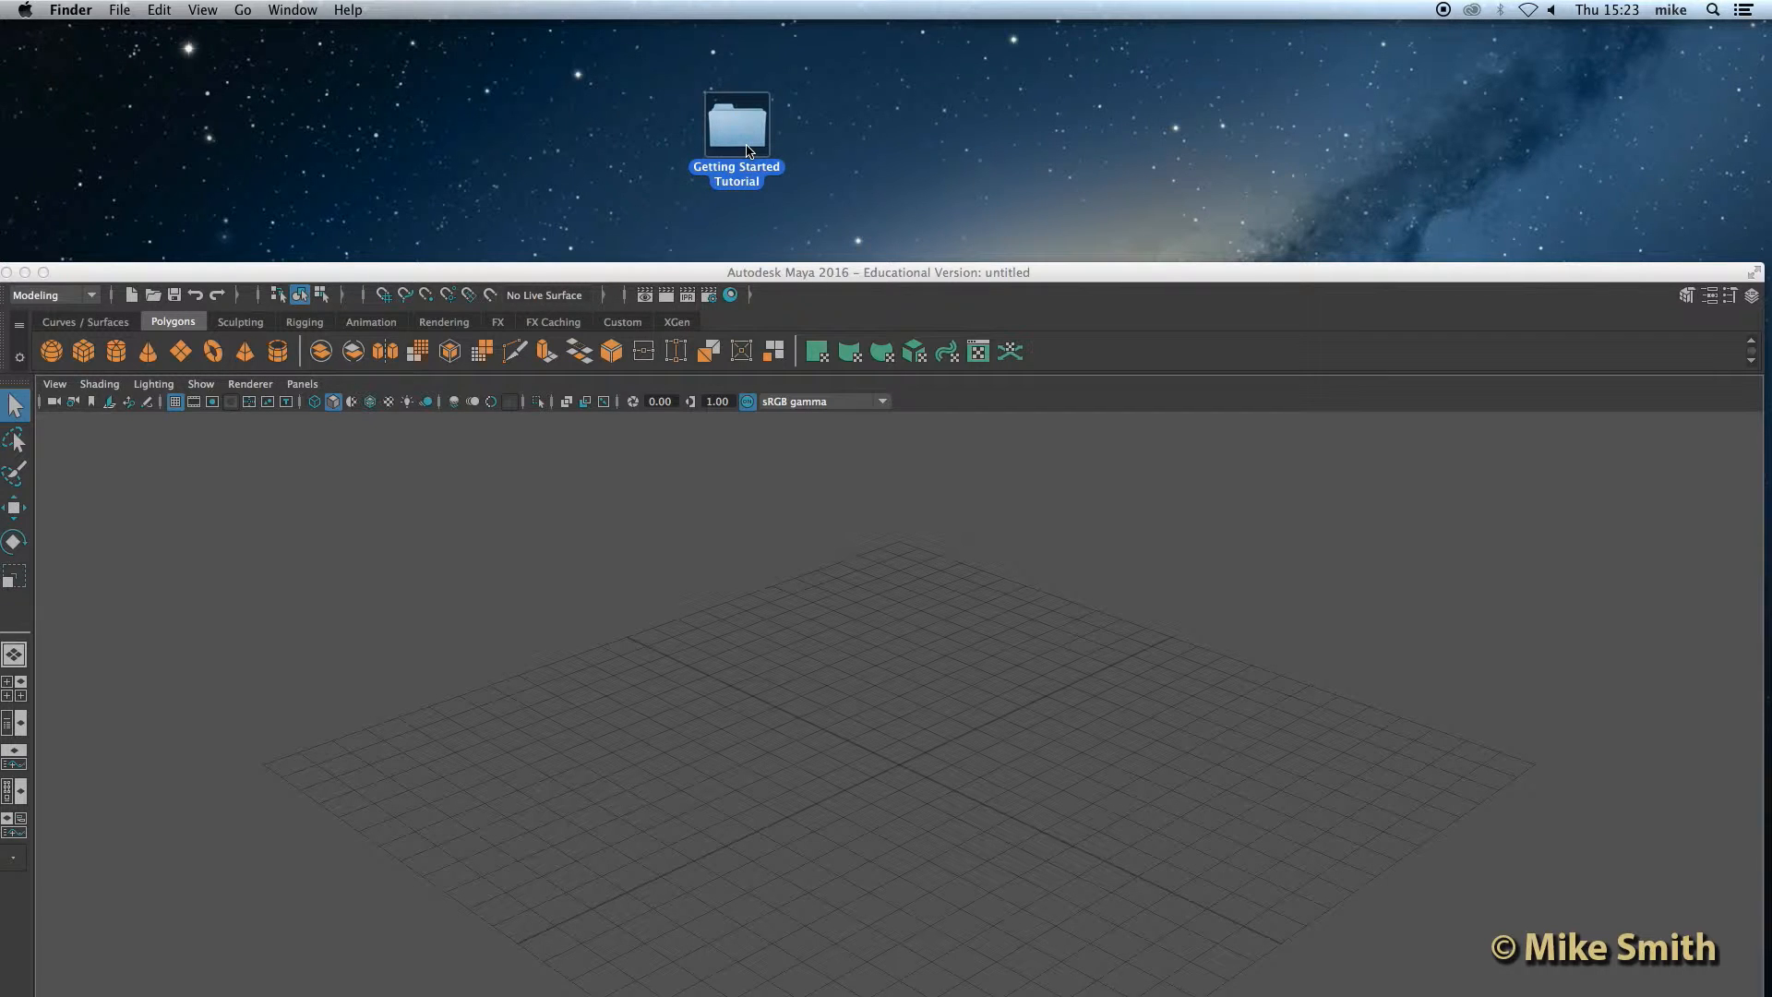
left_click(301, 290)
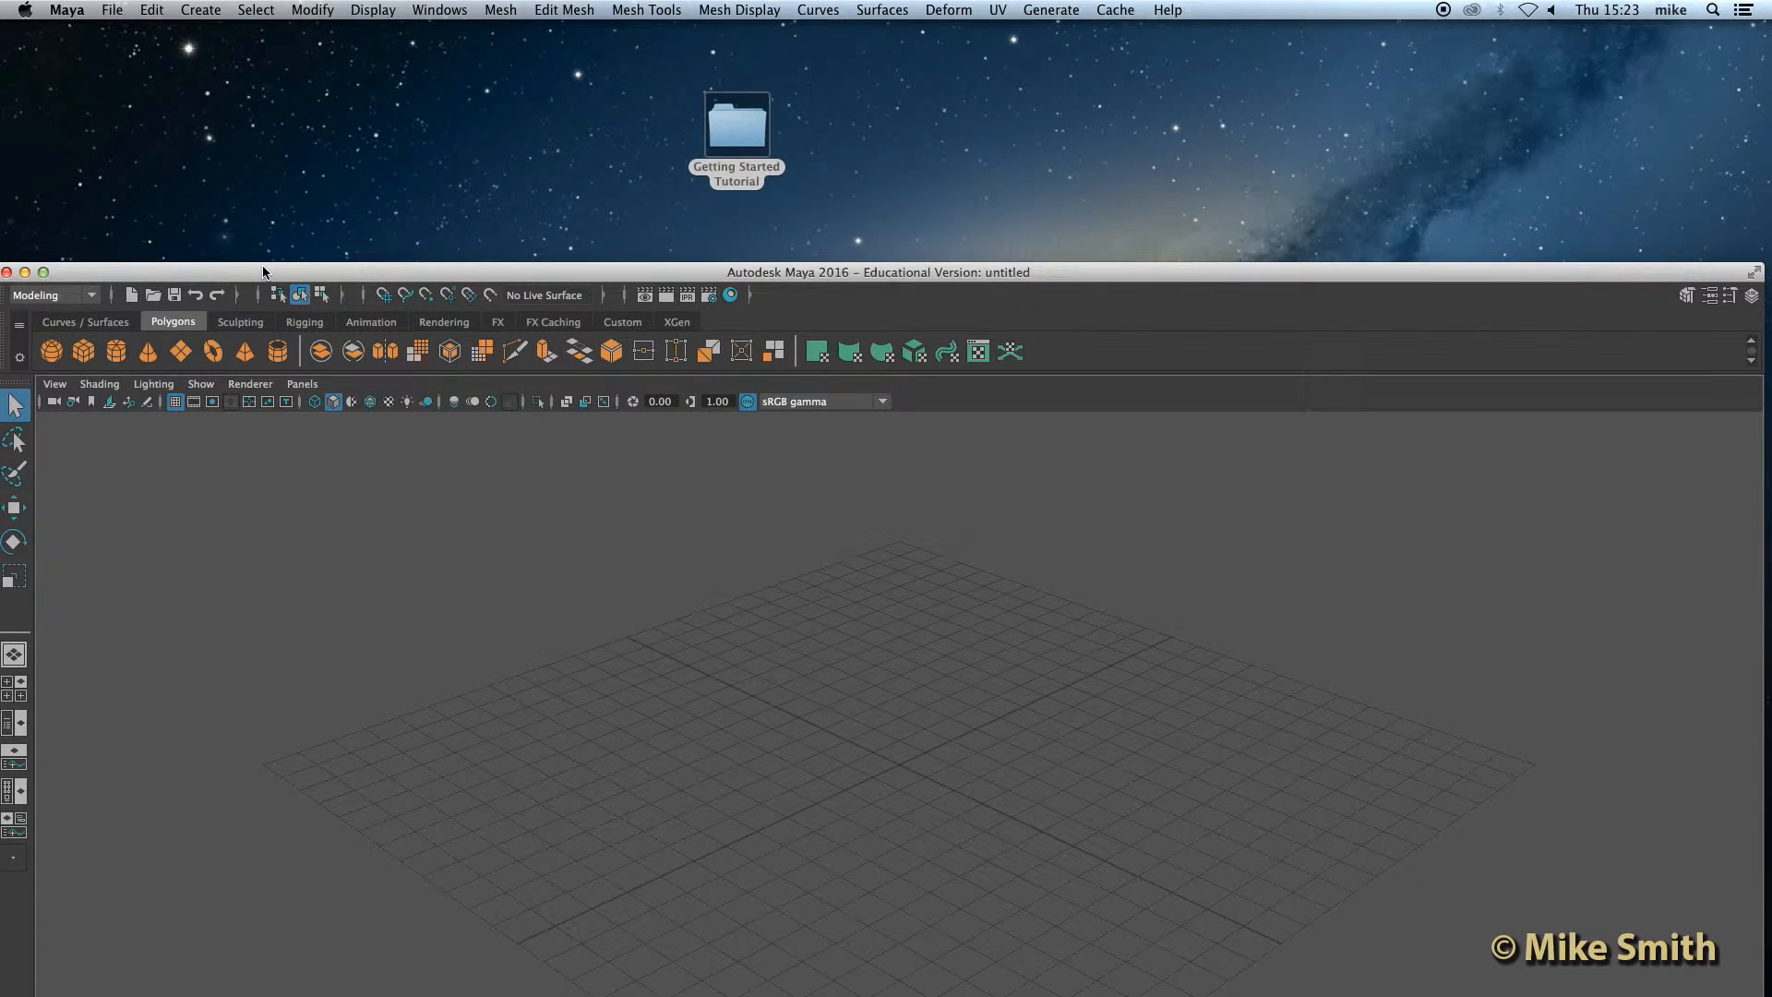
left_click(112, 11)
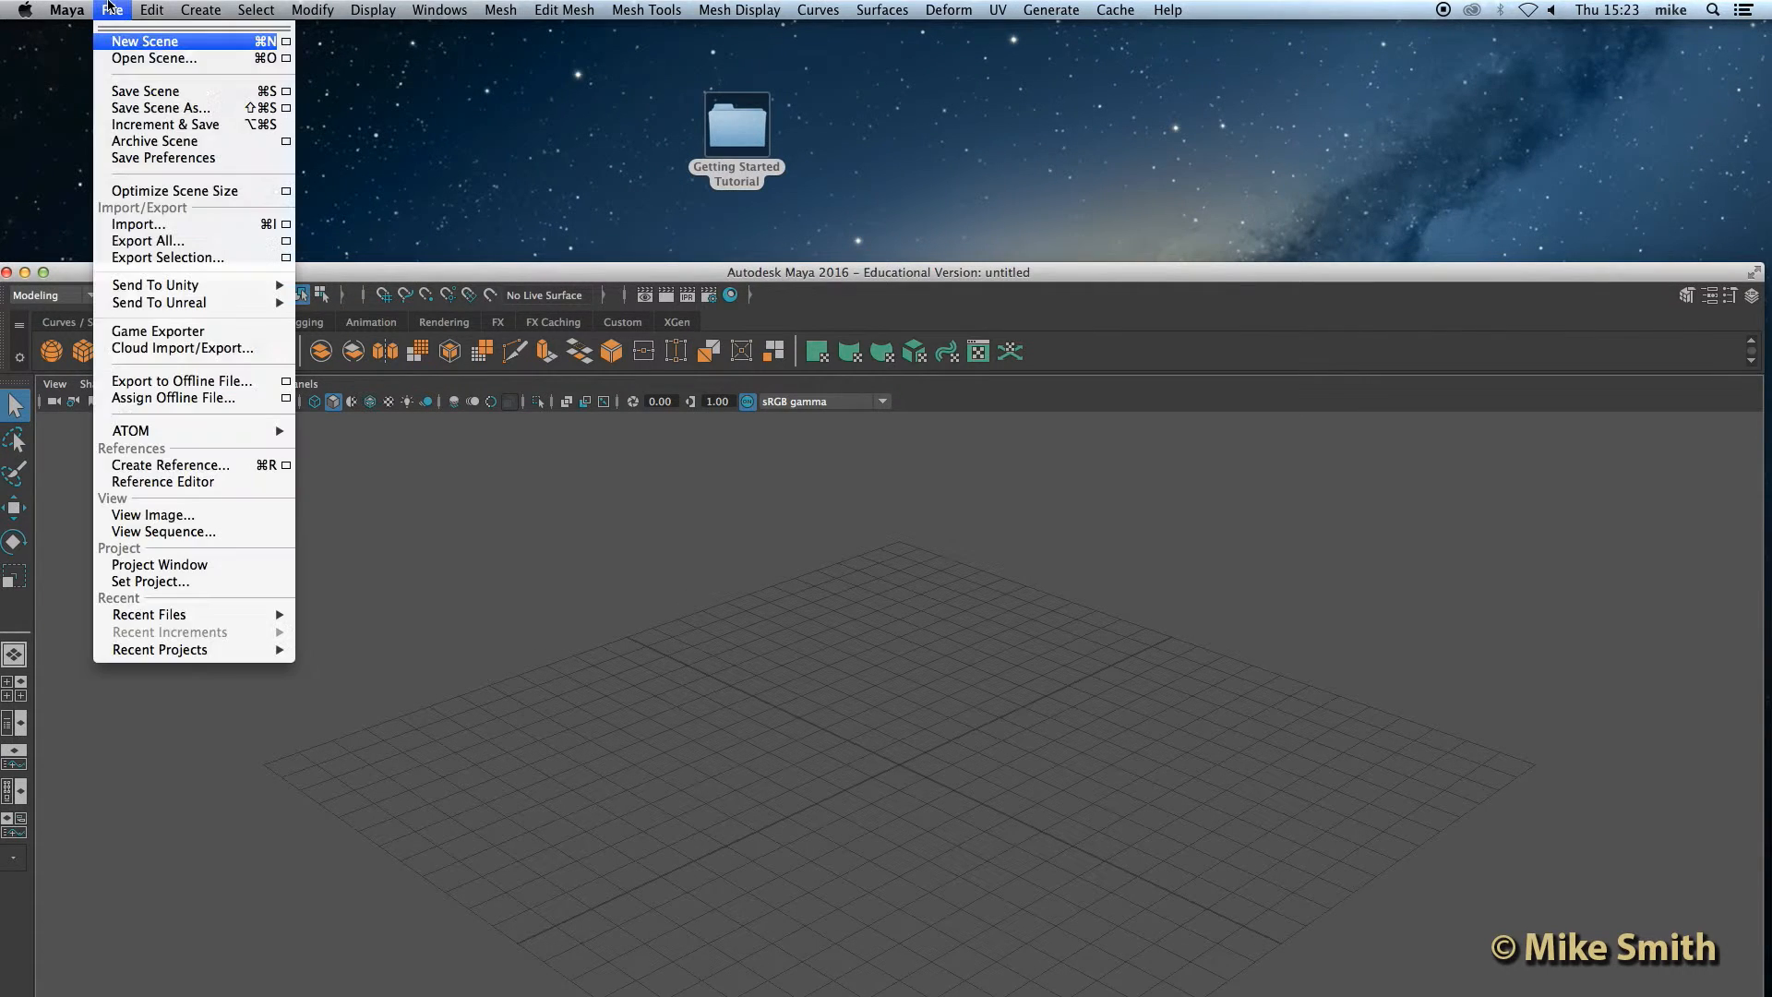
left_click(192, 581)
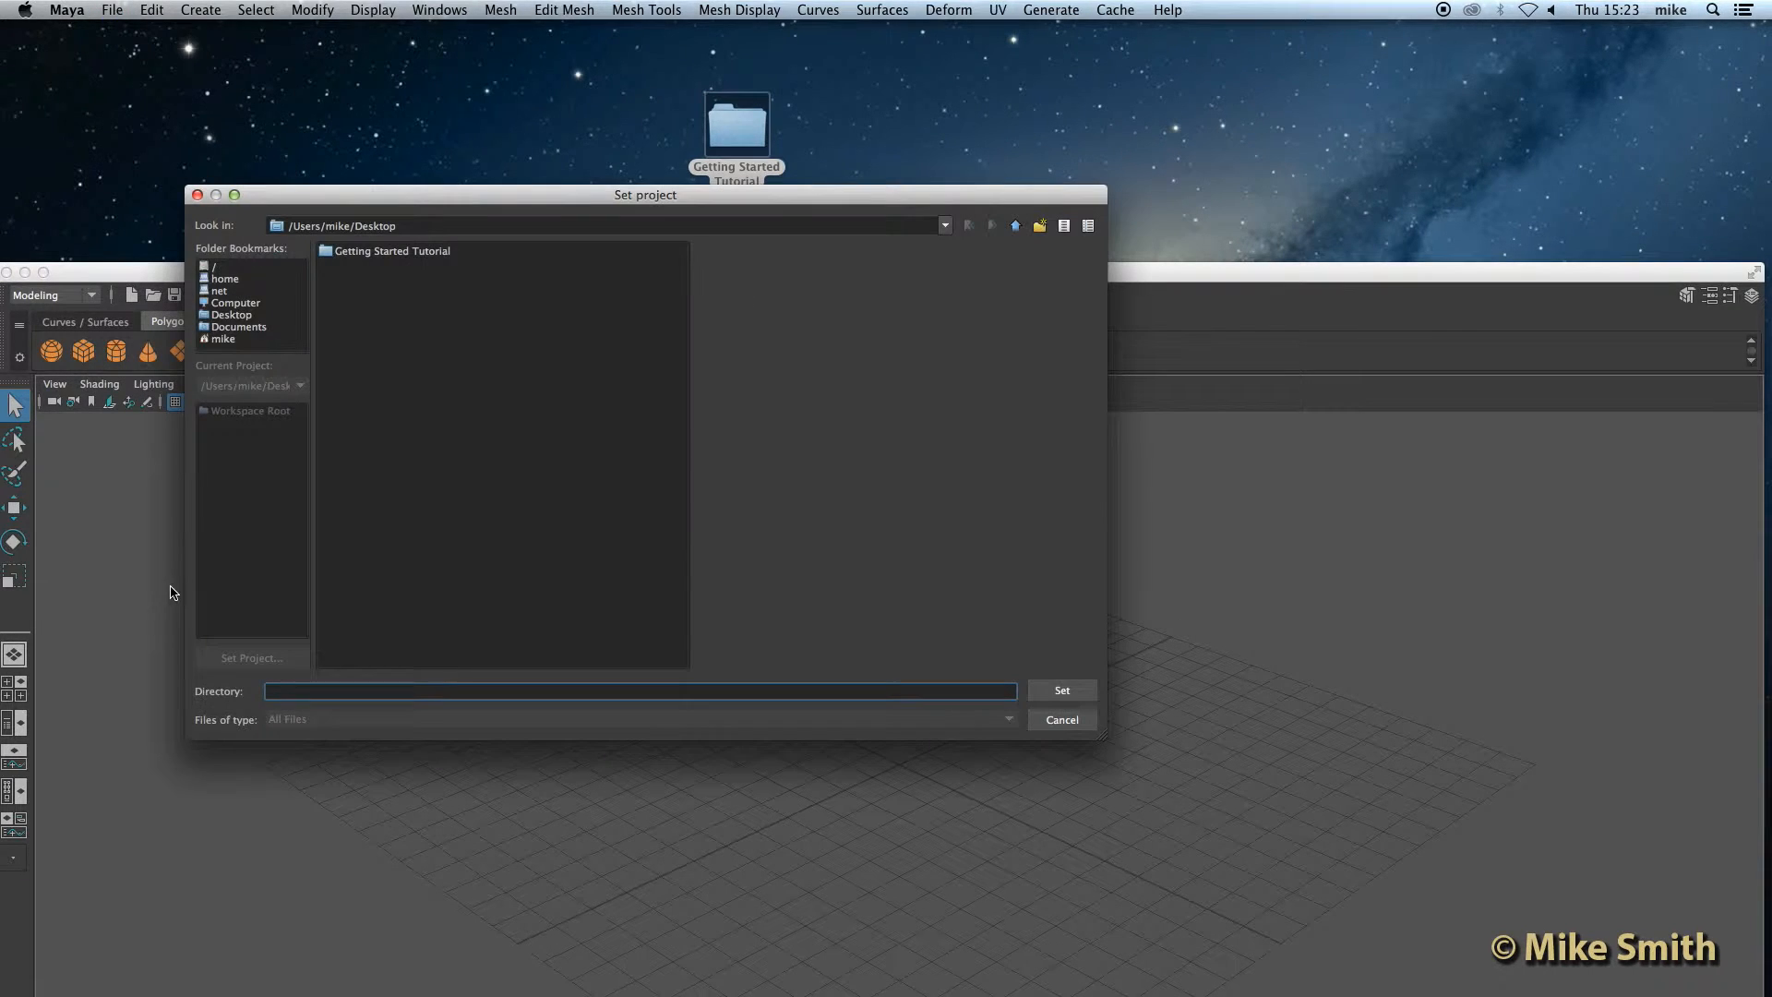
left_click(398, 255)
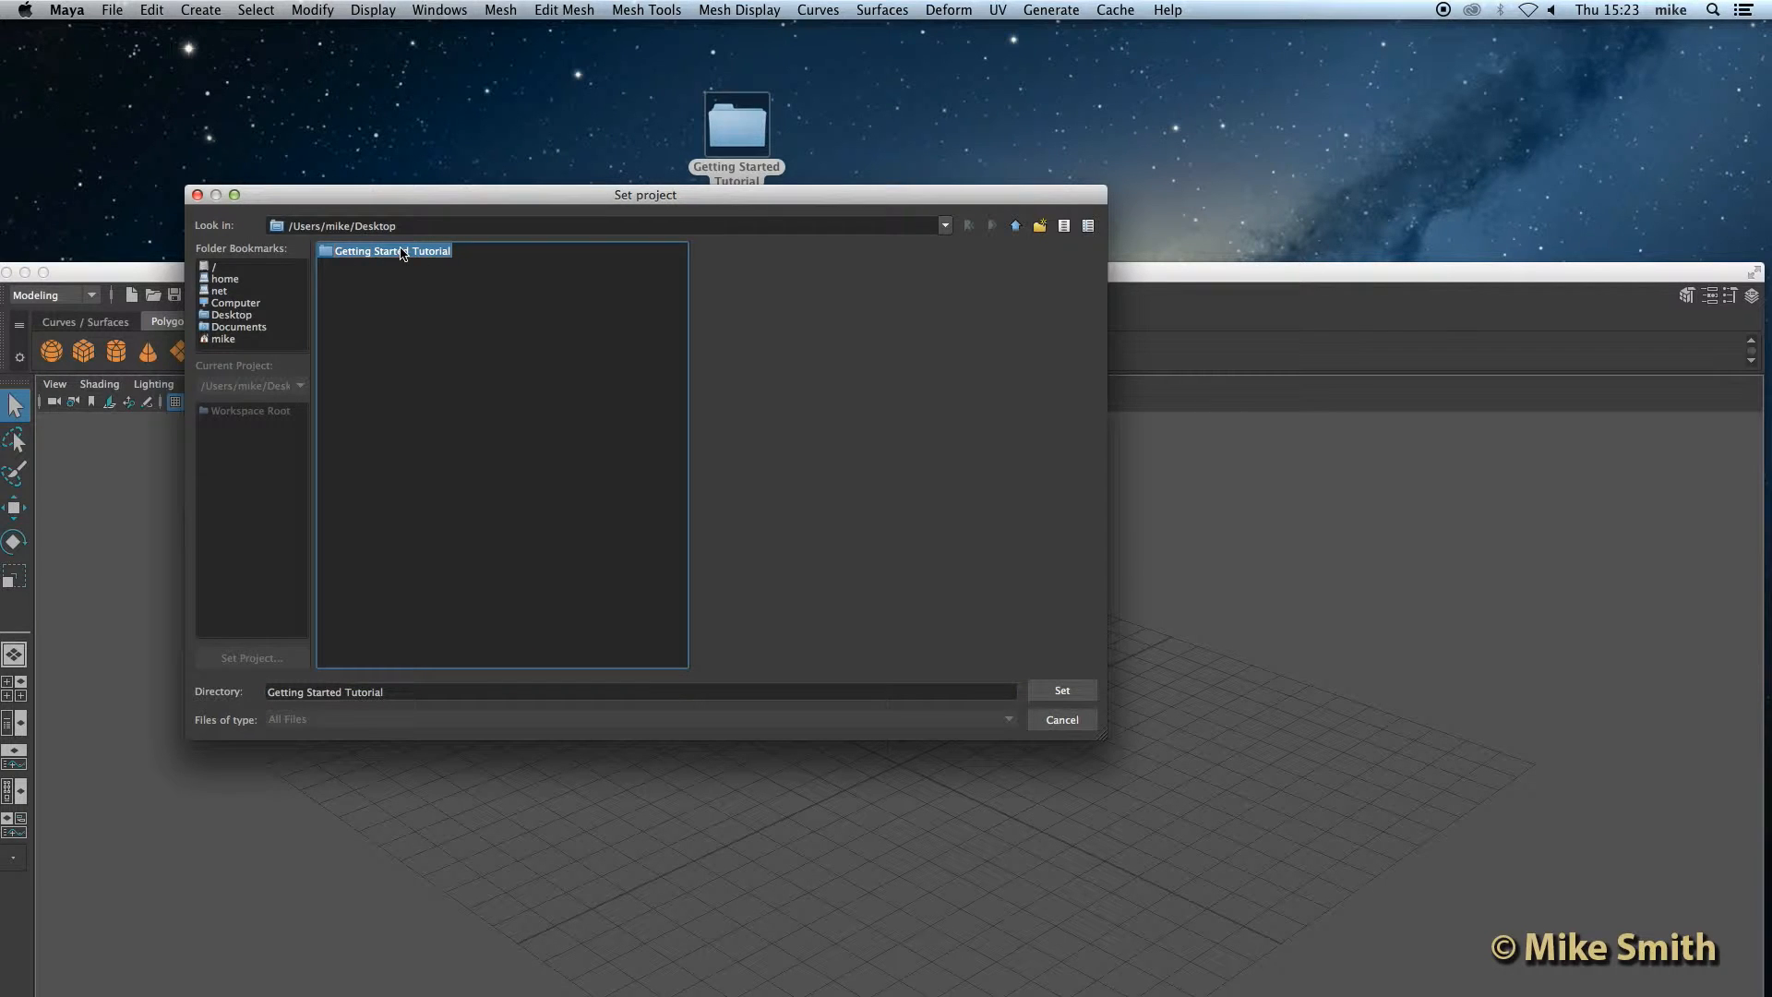
left_click(1064, 692)
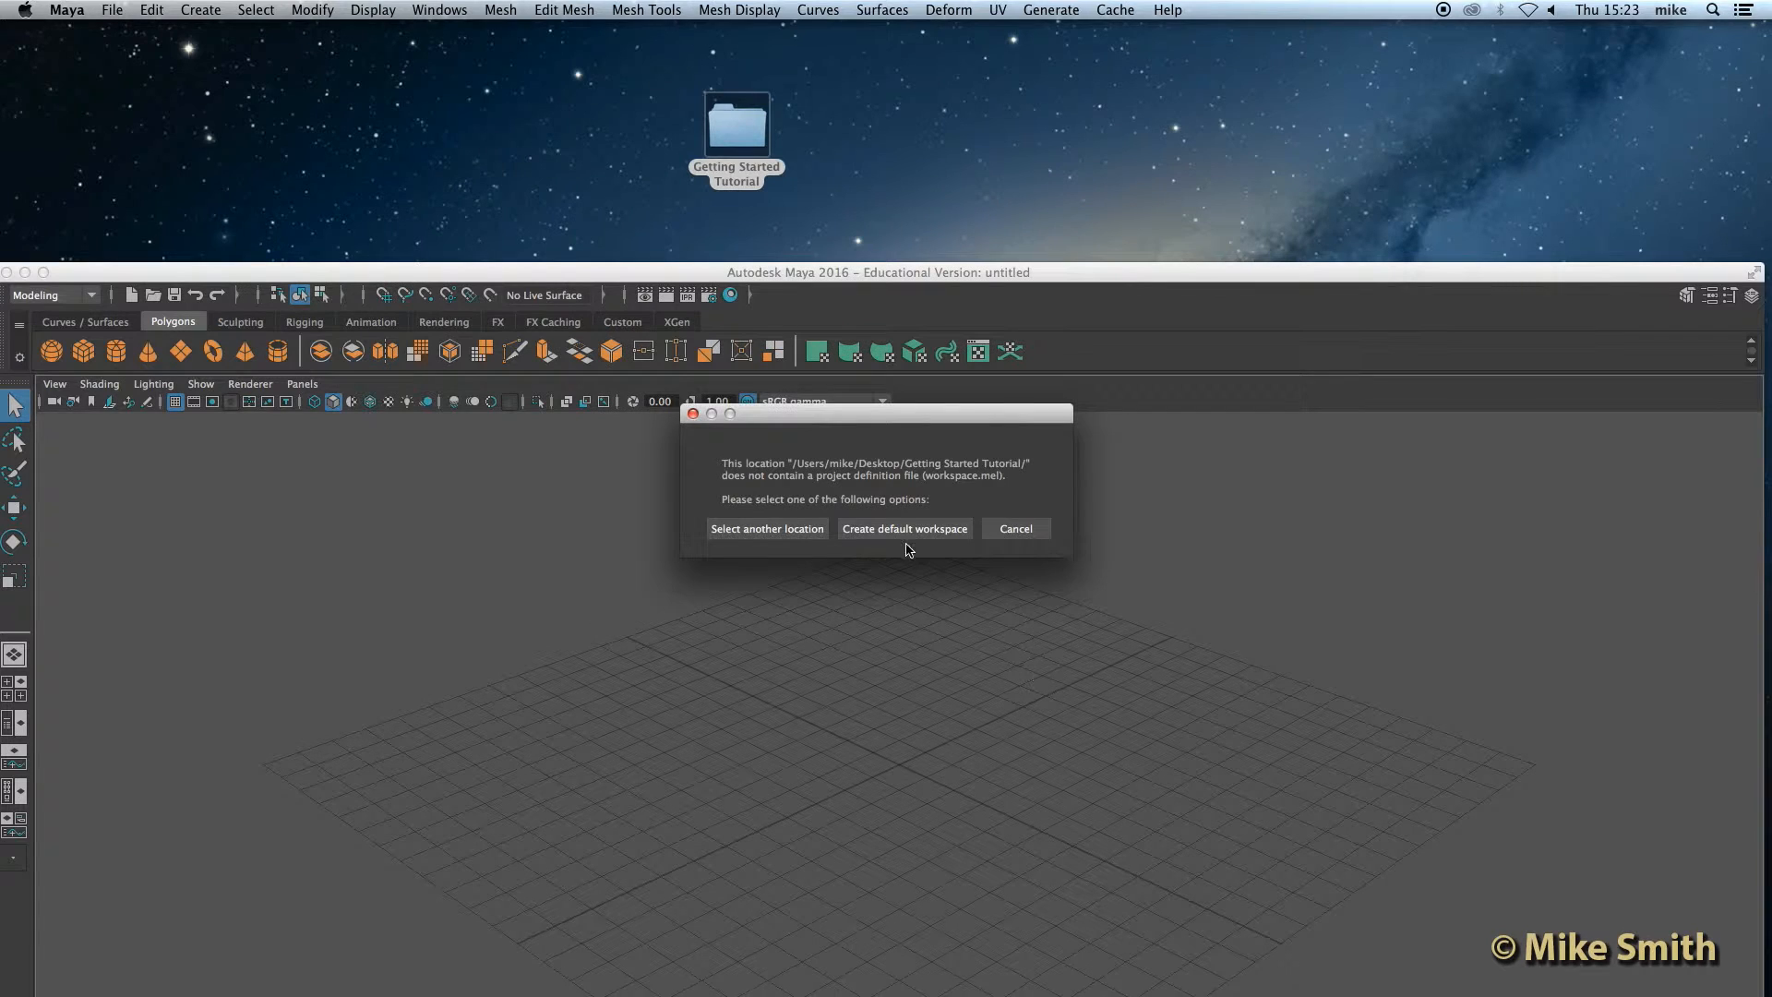
left_click(940, 533)
Step: Open the project folder and create a new folder named sourceimages inside it
left_click(732, 127)
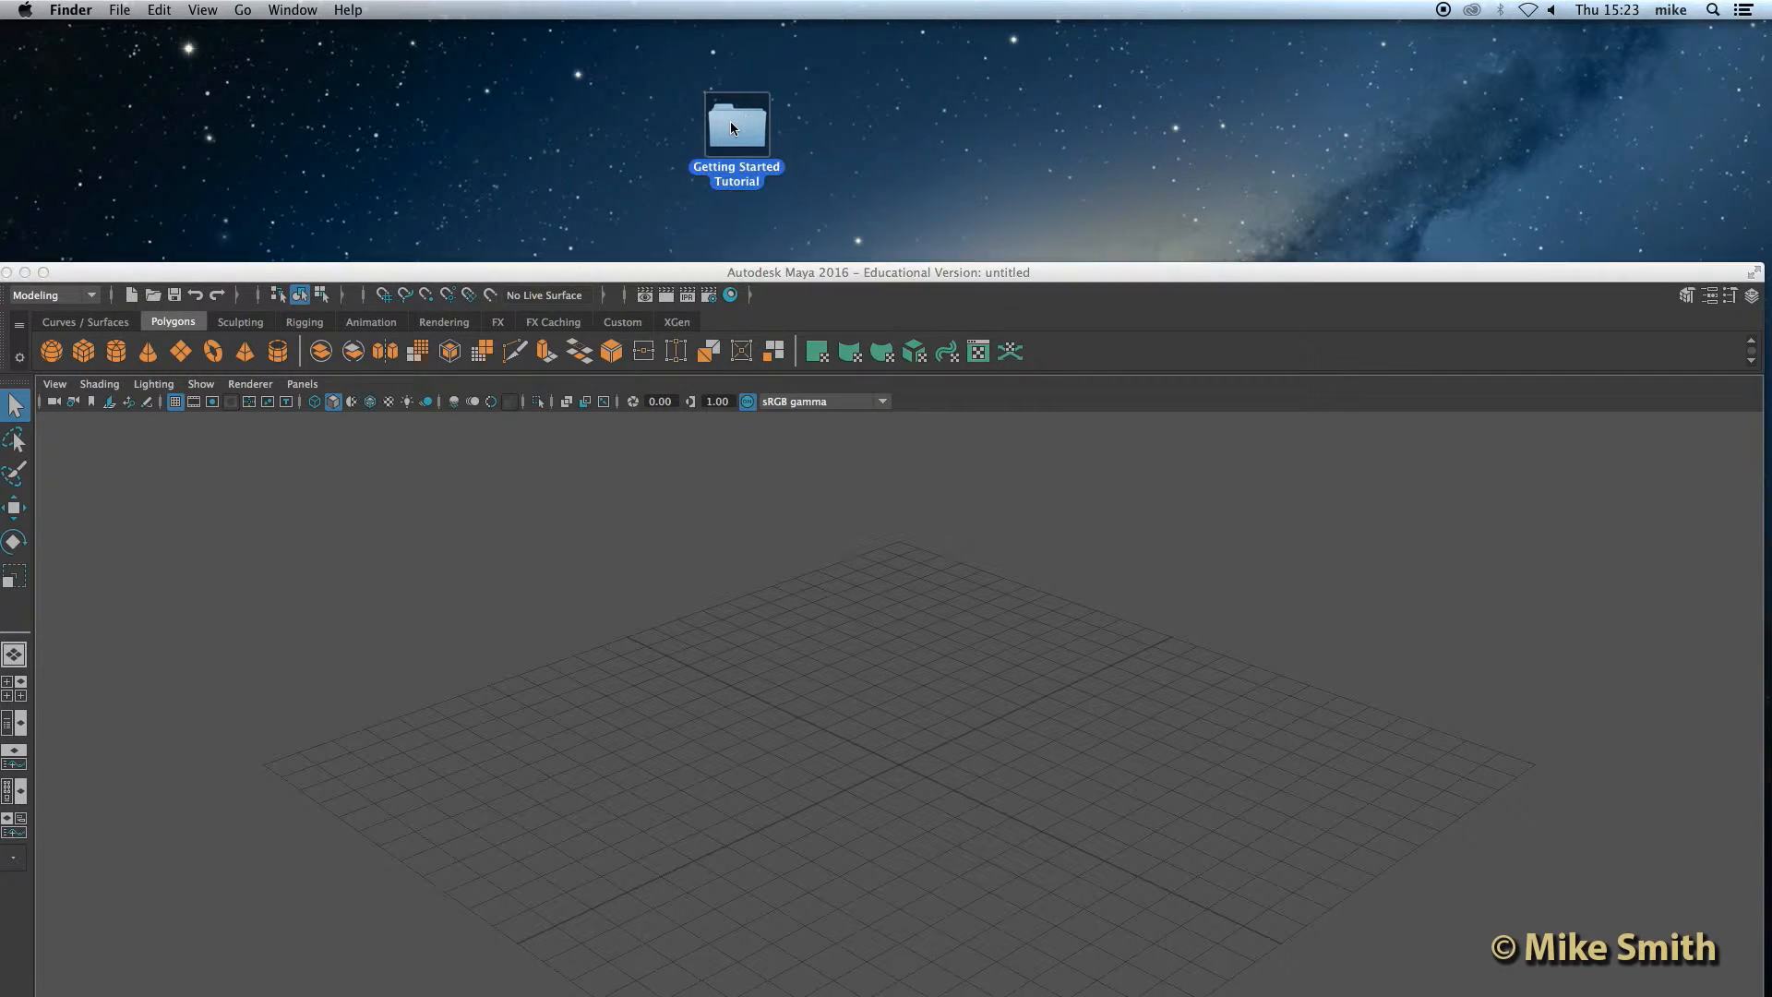
double_click(732, 127)
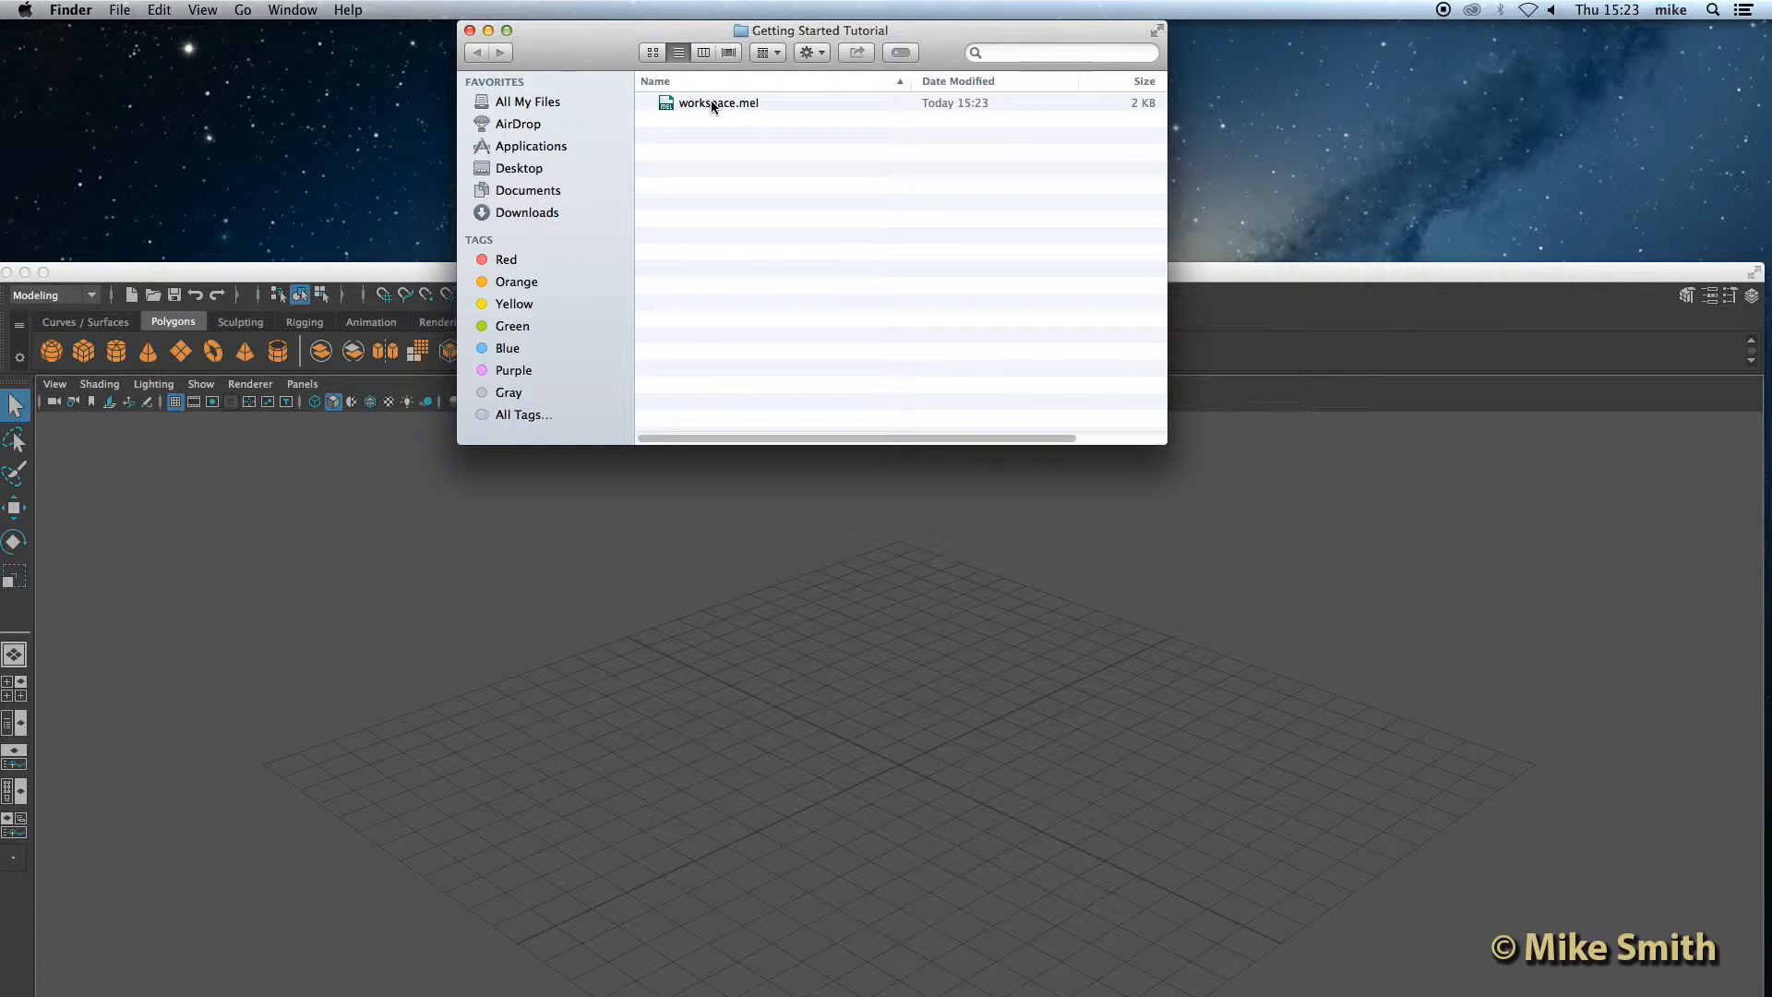
right_click(732, 167)
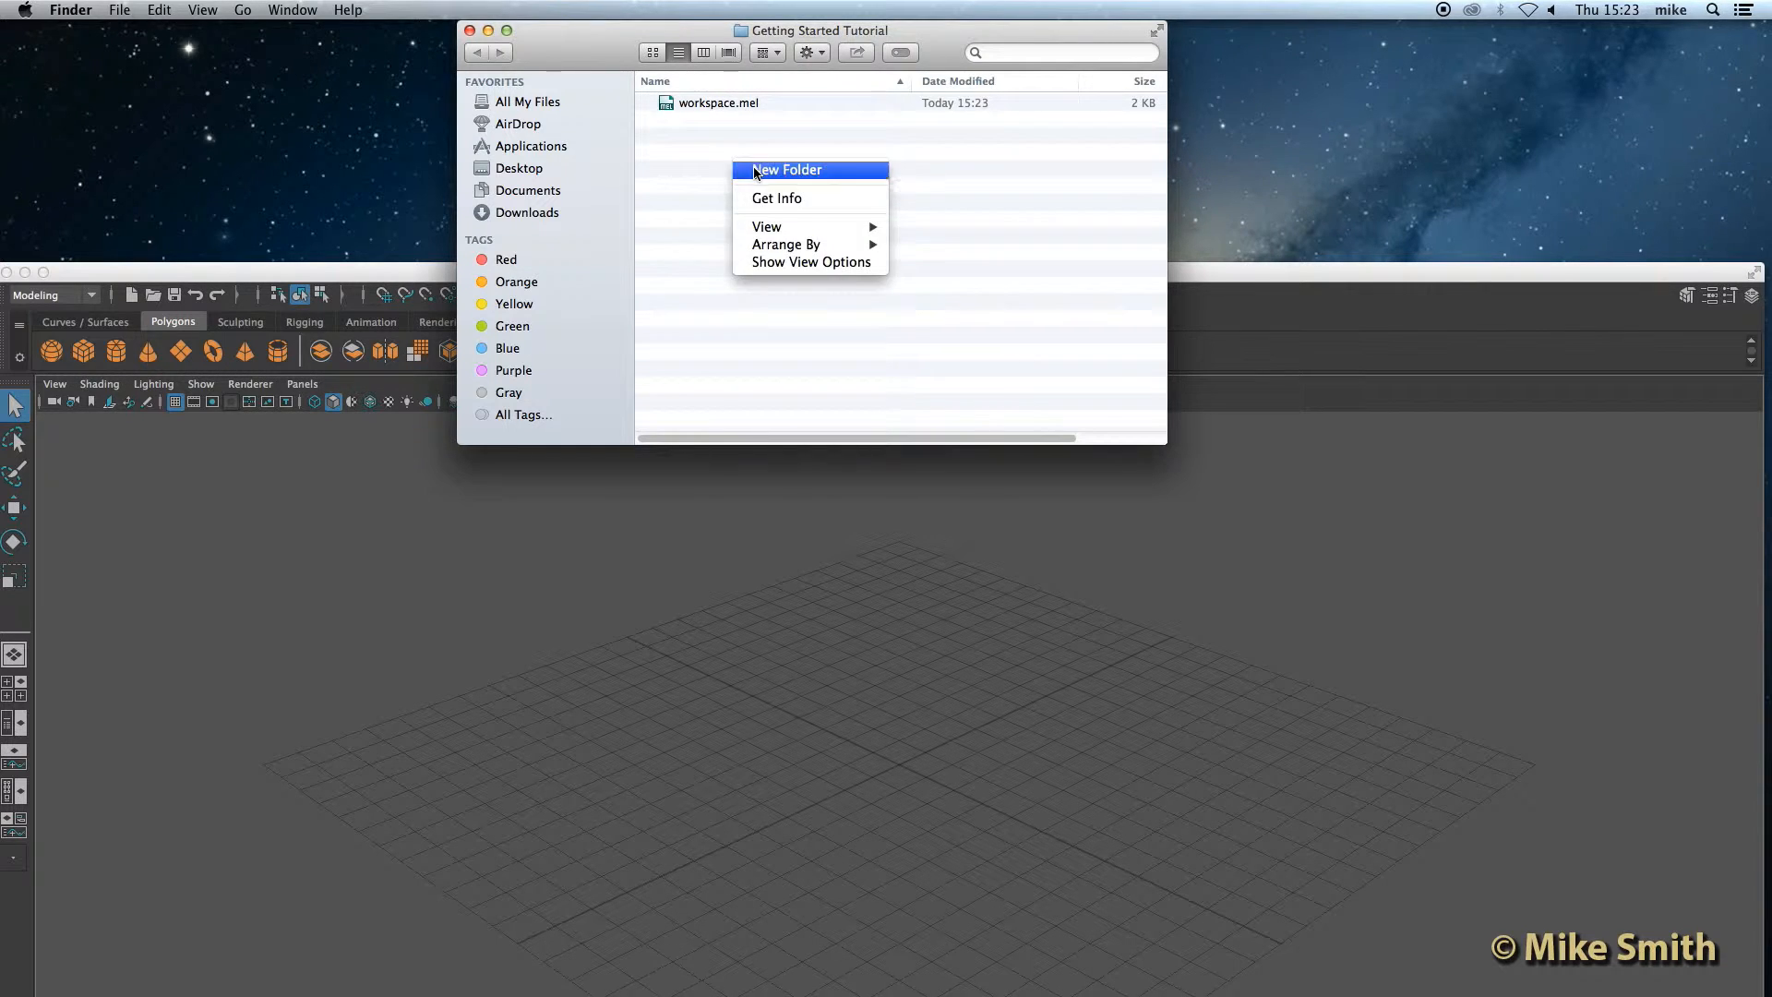
left_click(753, 169)
type("source")
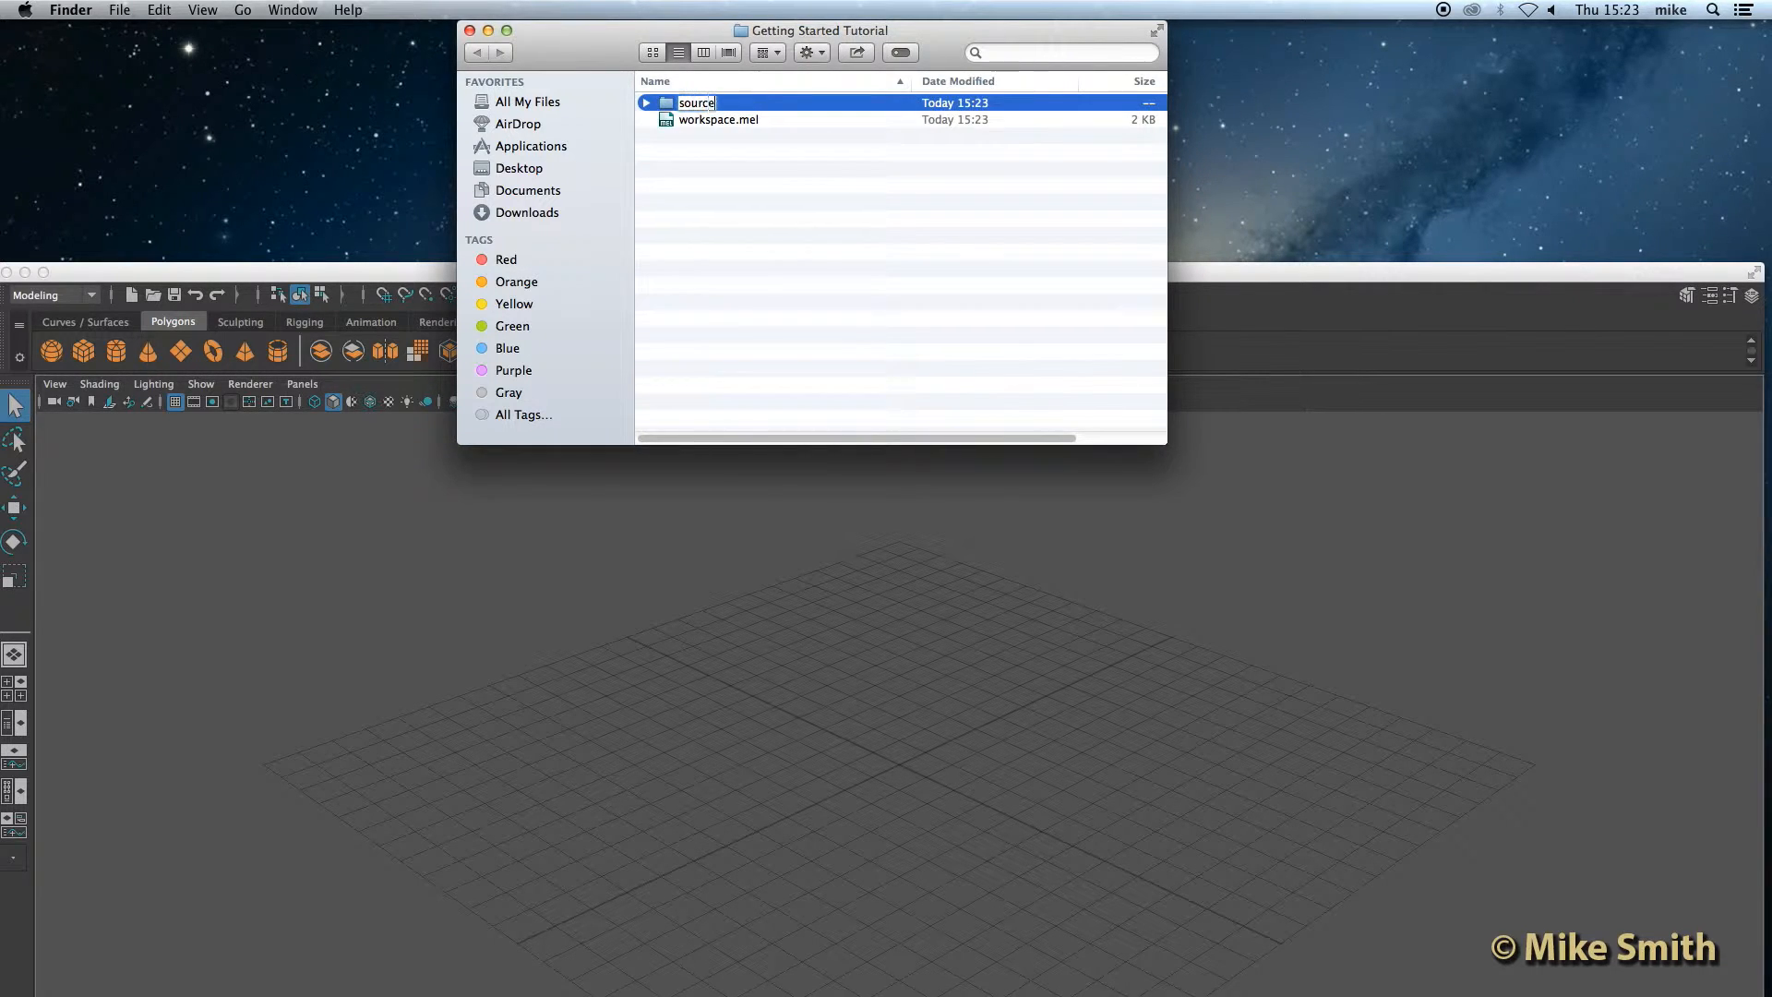
type("images")
left_click(717, 146)
Step: Save the scene as scene 1 in the project folder
left_click(353, 279)
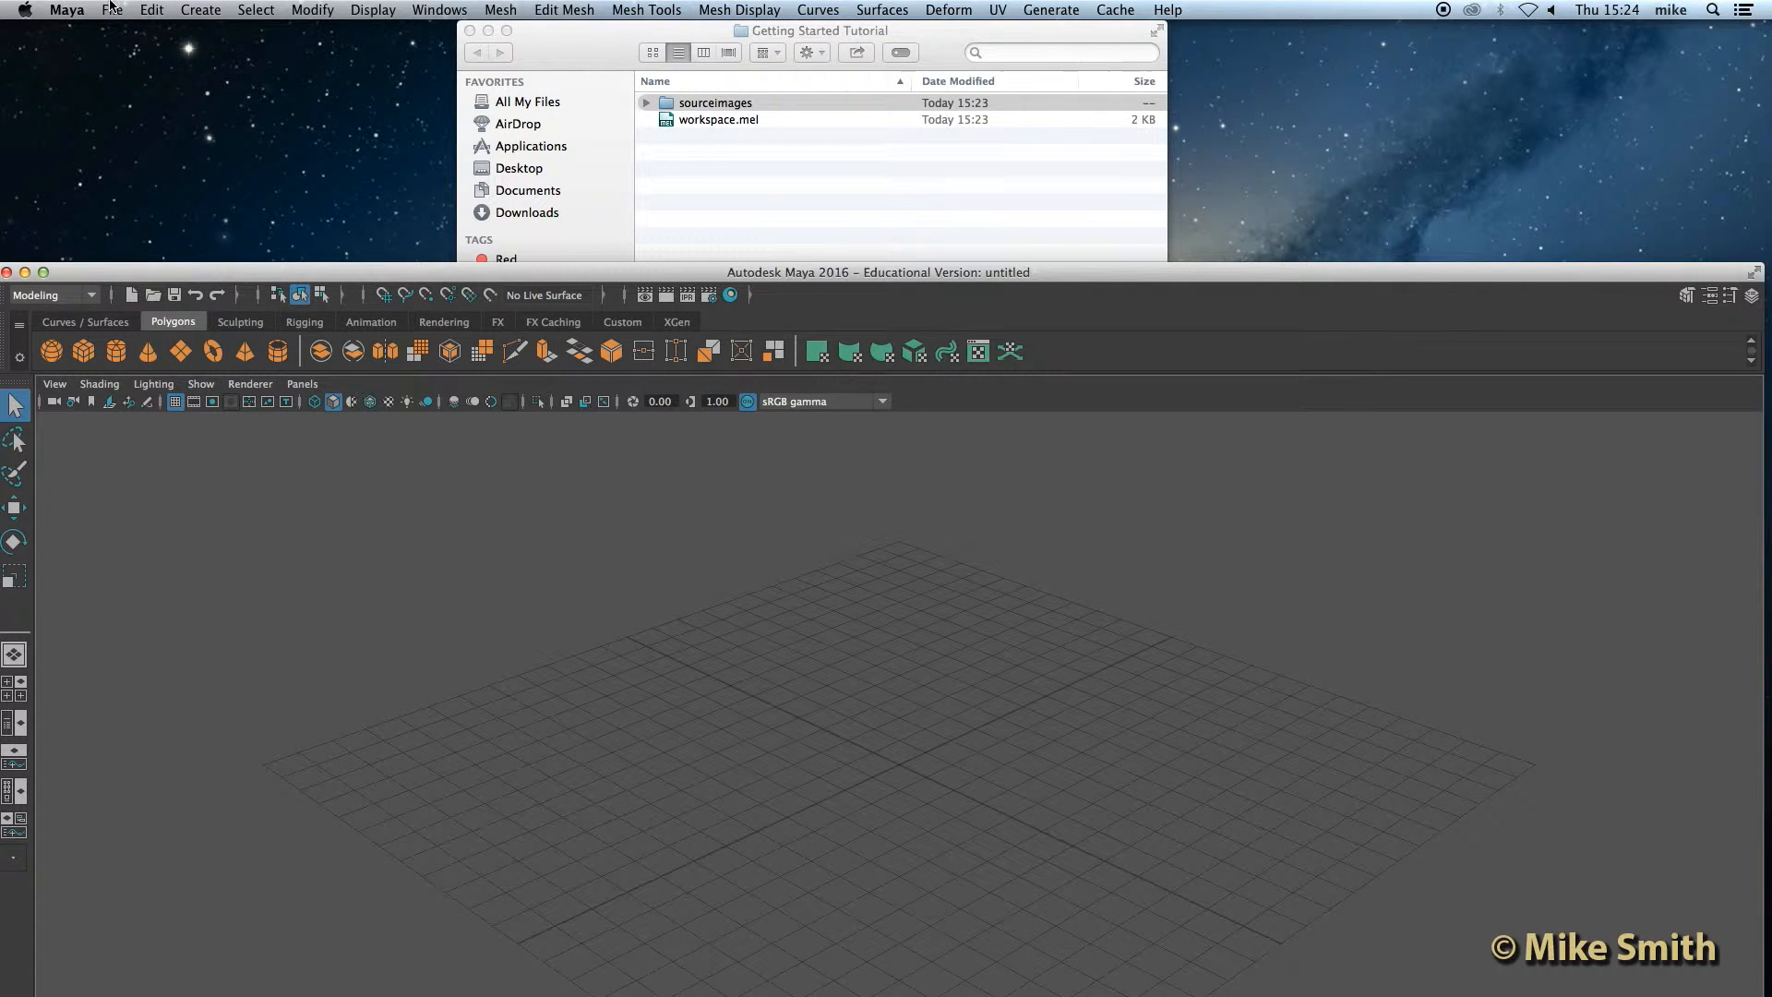
left_click(114, 10)
left_click(146, 89)
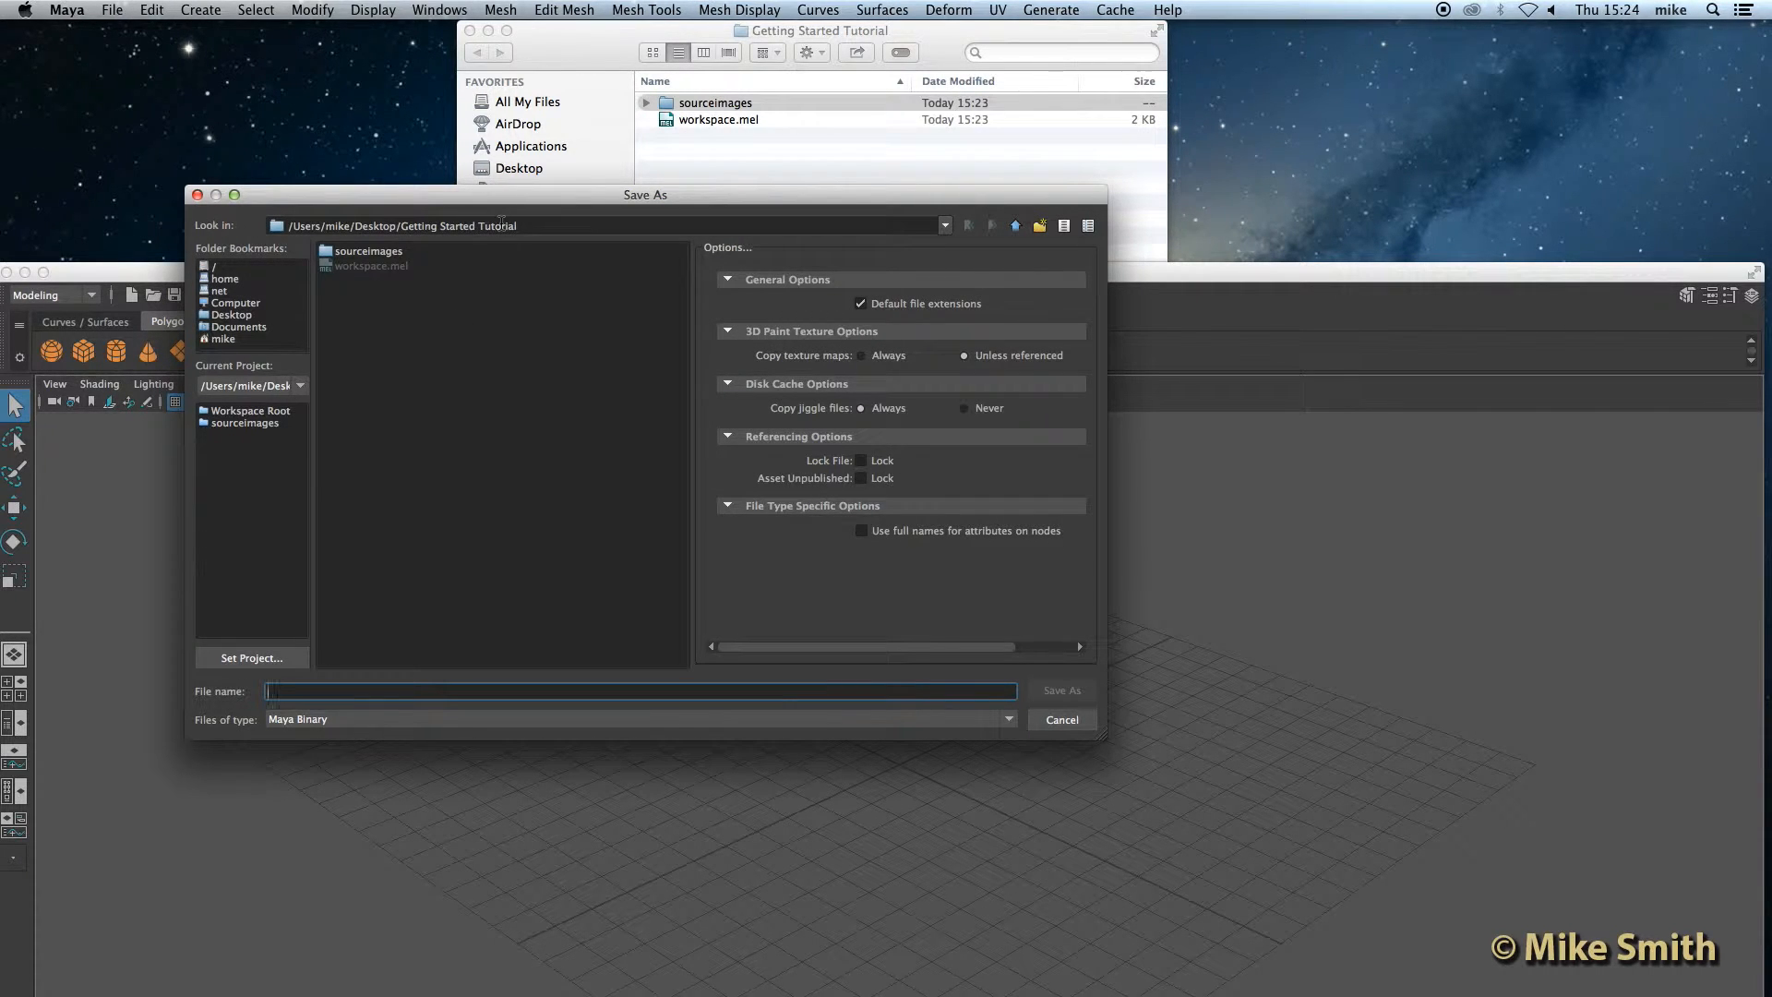
type("sc")
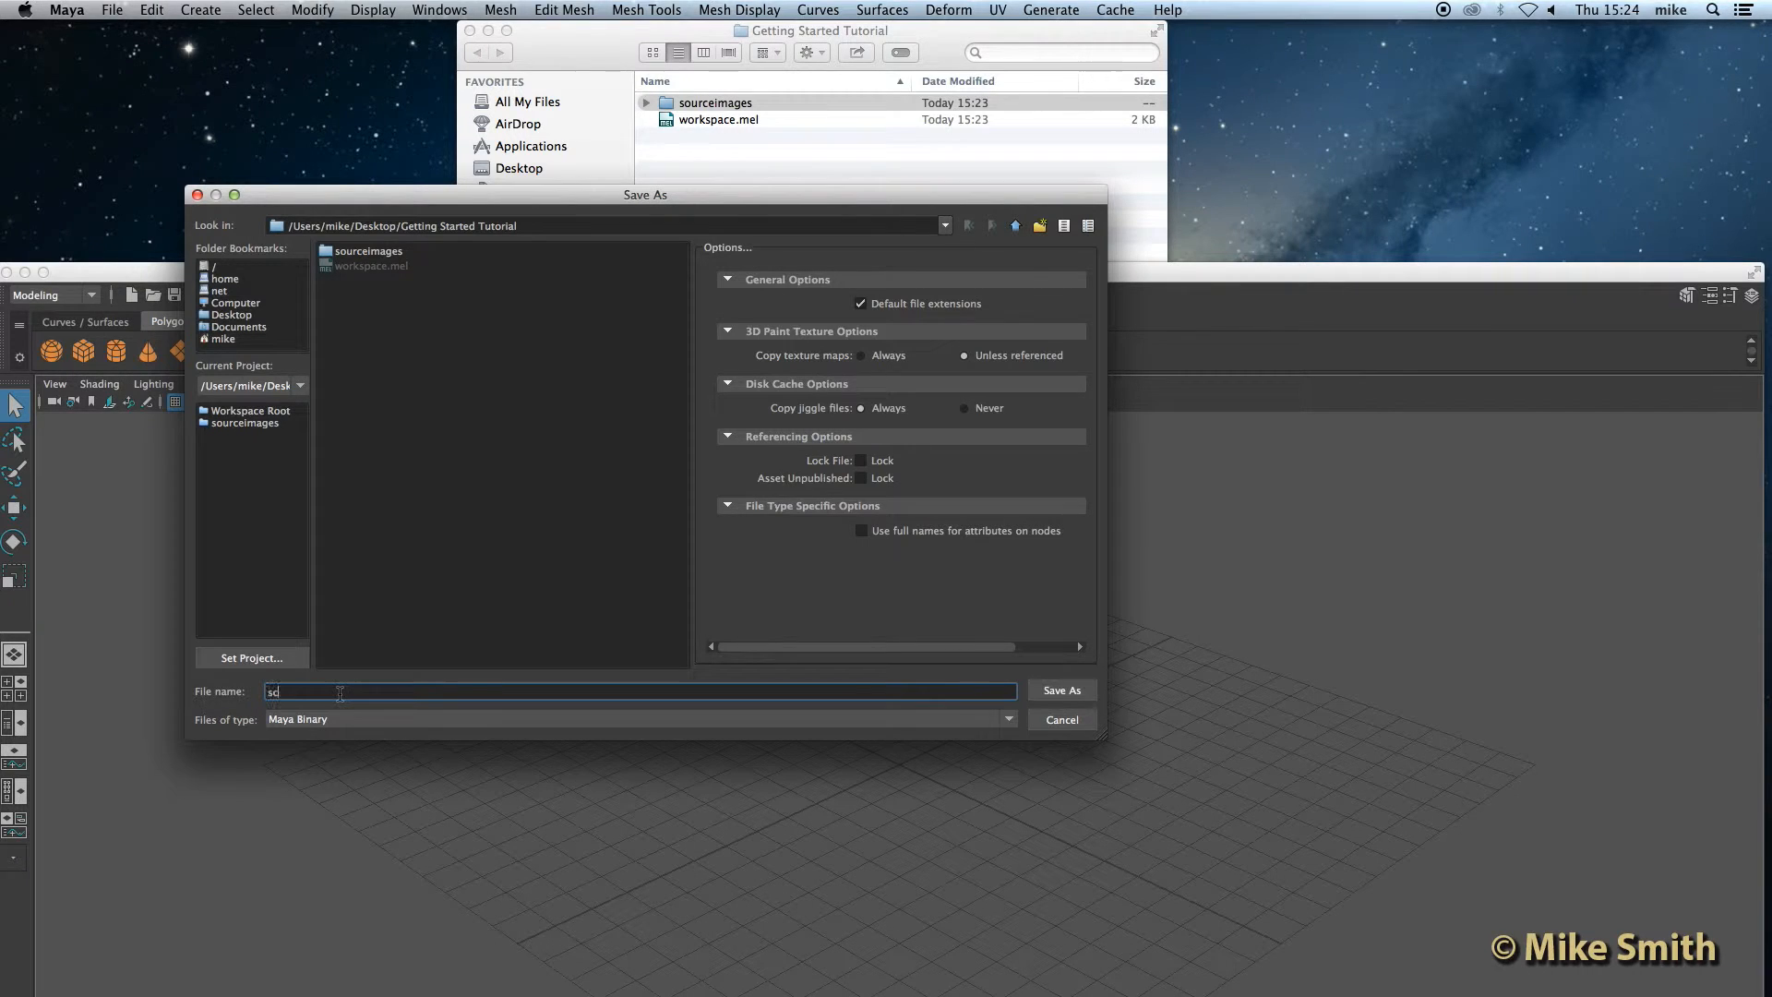
type("ene 1")
left_click(1062, 692)
Step: Move the Maya window back up so it fills the screen again
left_click(754, 46)
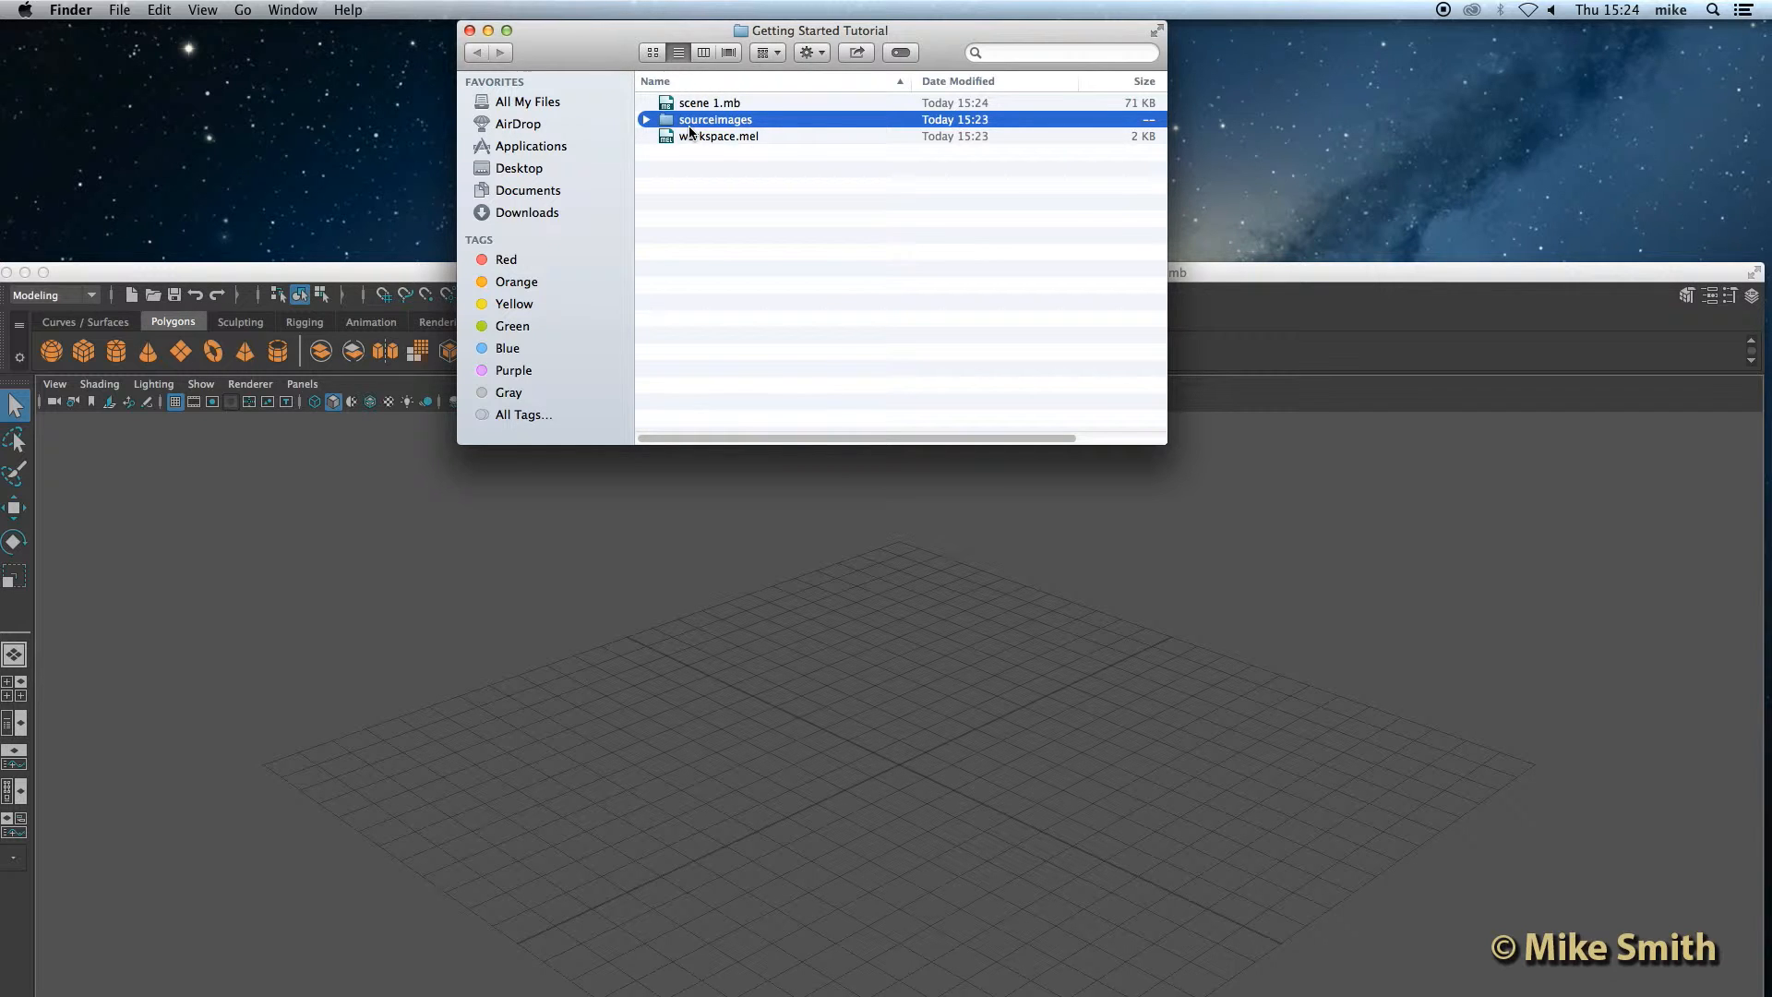
left_click(212, 275)
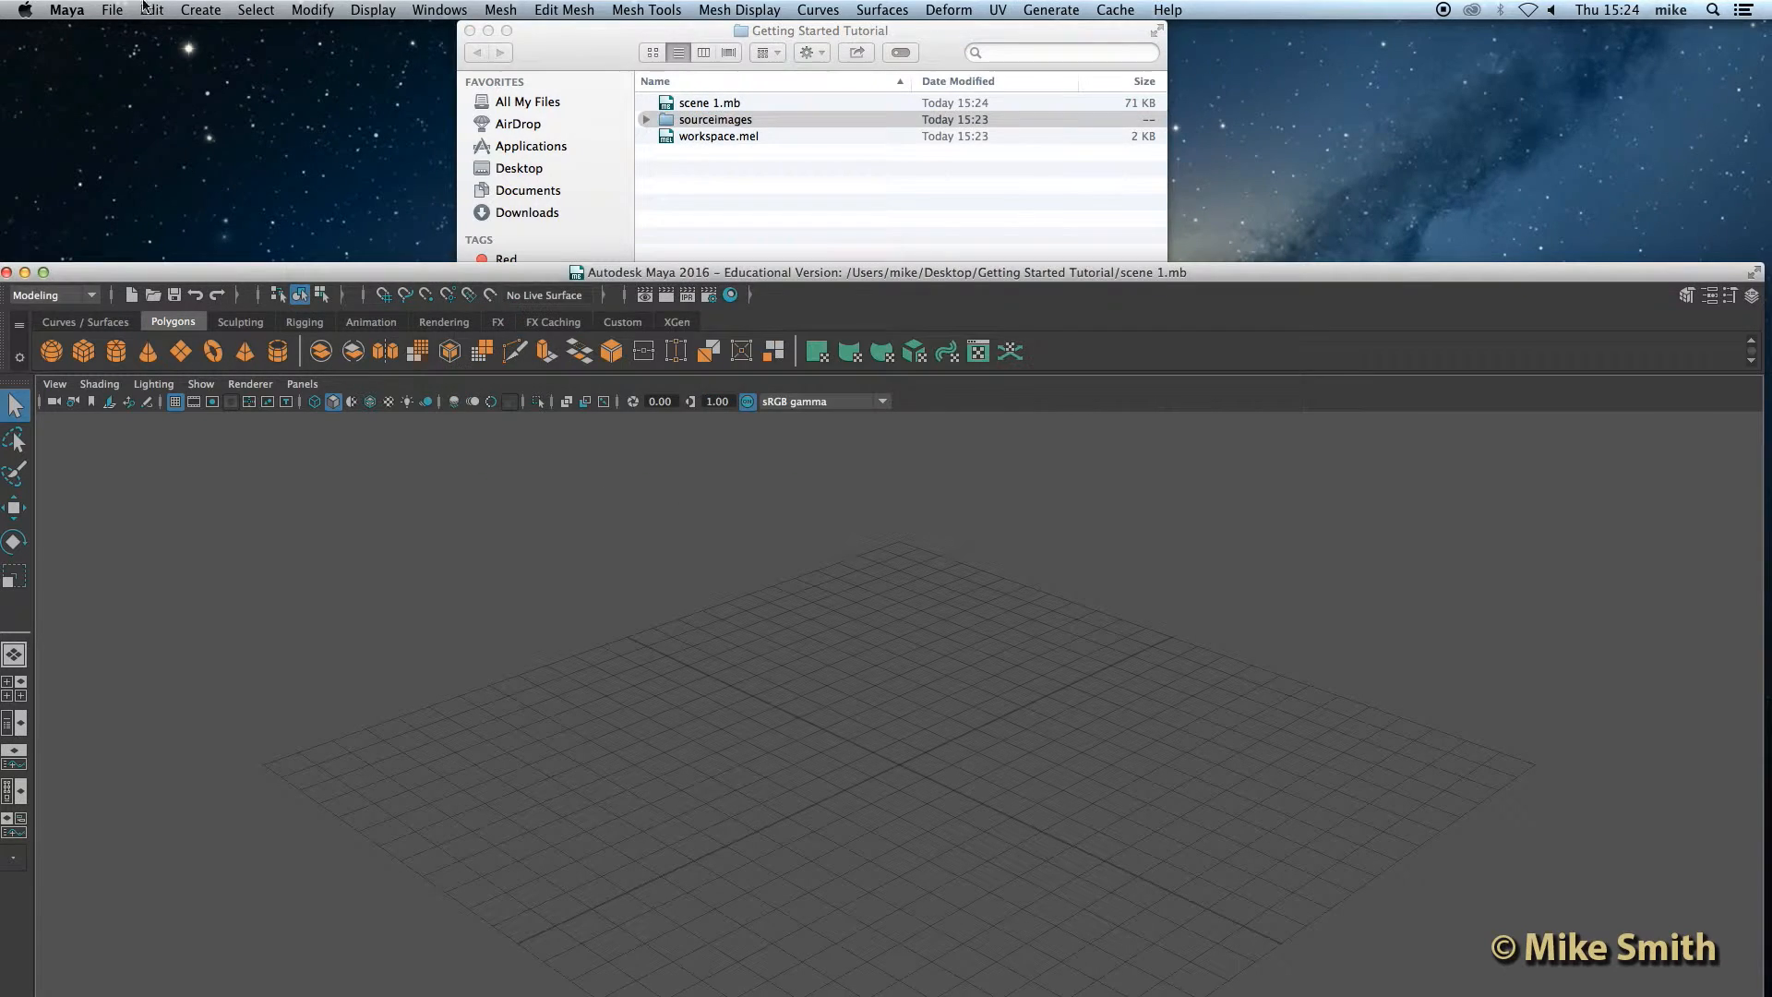
left_click(111, 9)
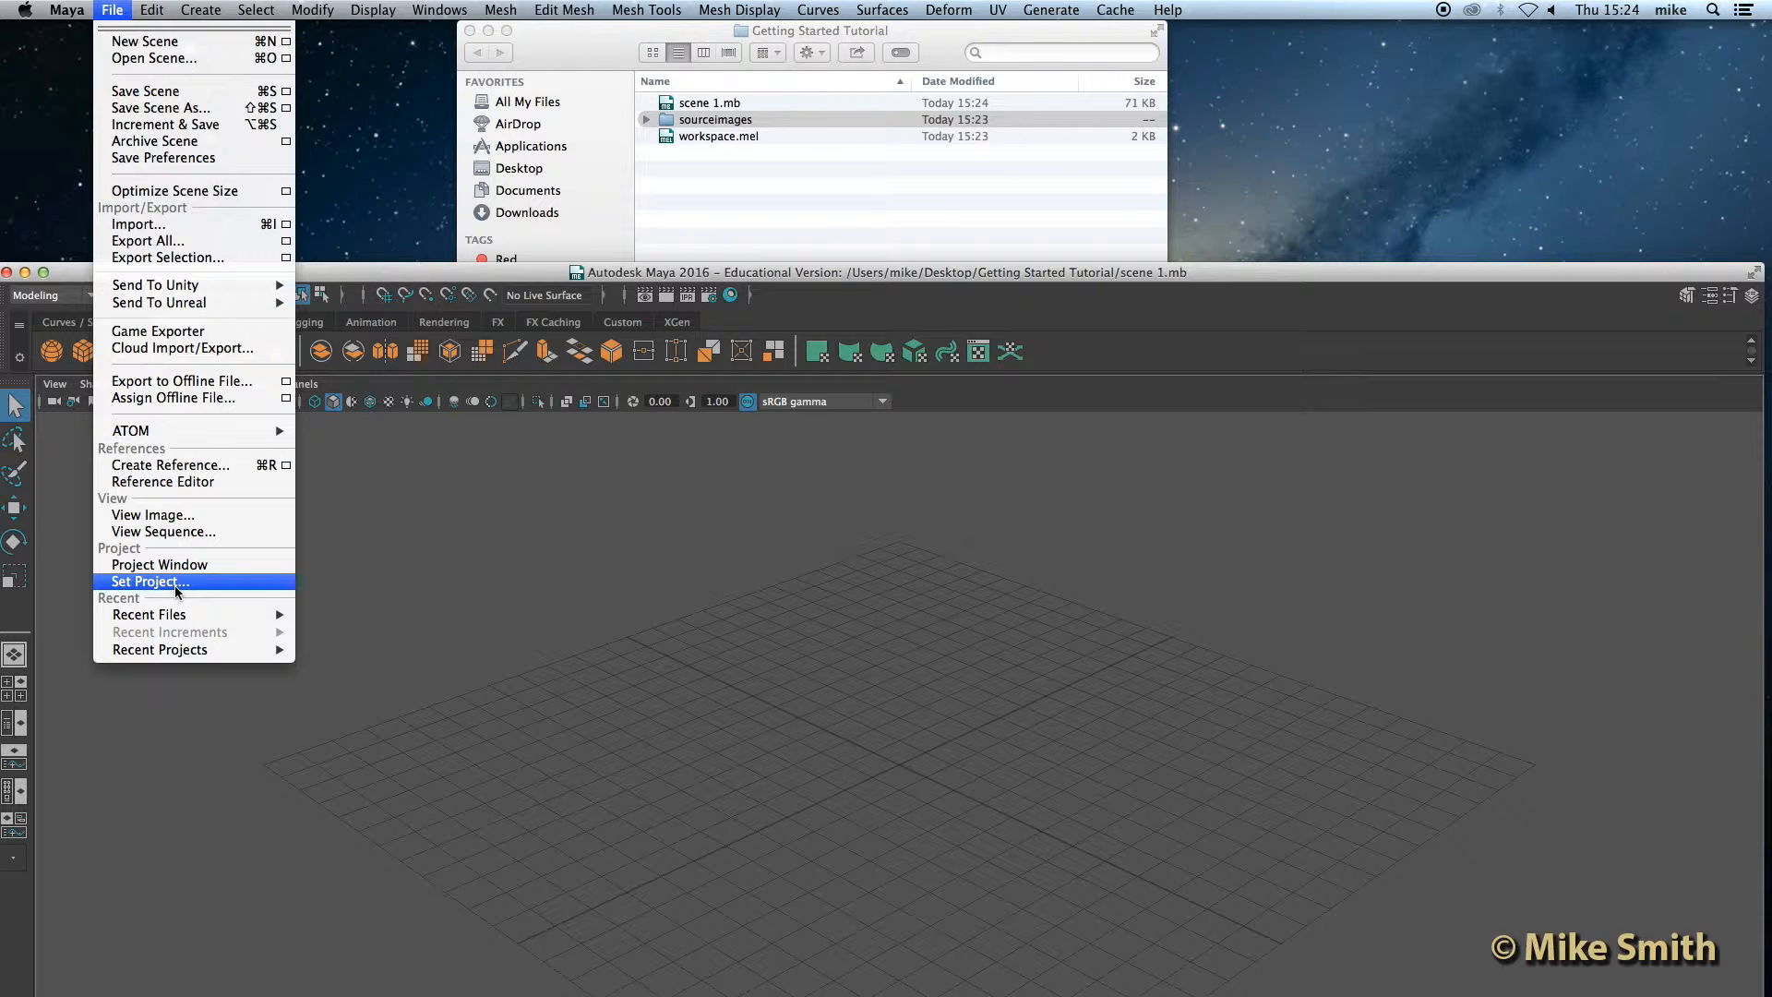
left_click(540, 546)
left_click_drag(444, 277, 451, 21)
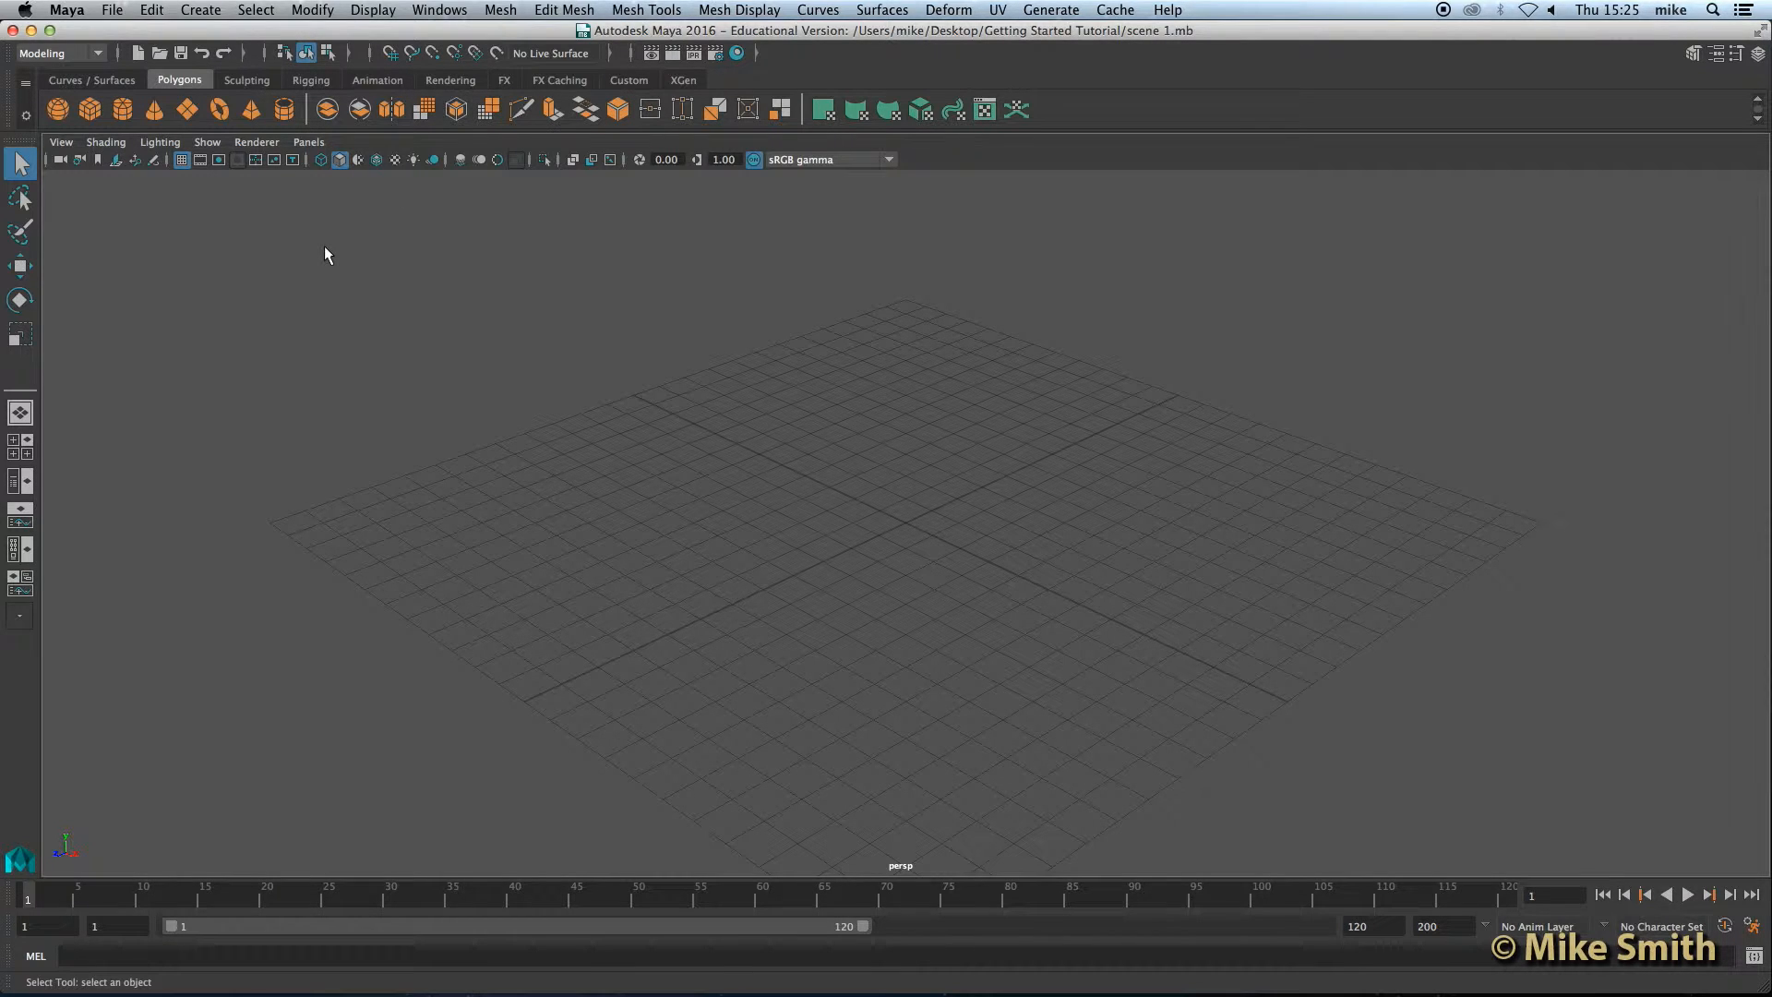
Step: Browse the menu sets and the shelf tabs, ending on the Polygons shelf
left_click(85, 53)
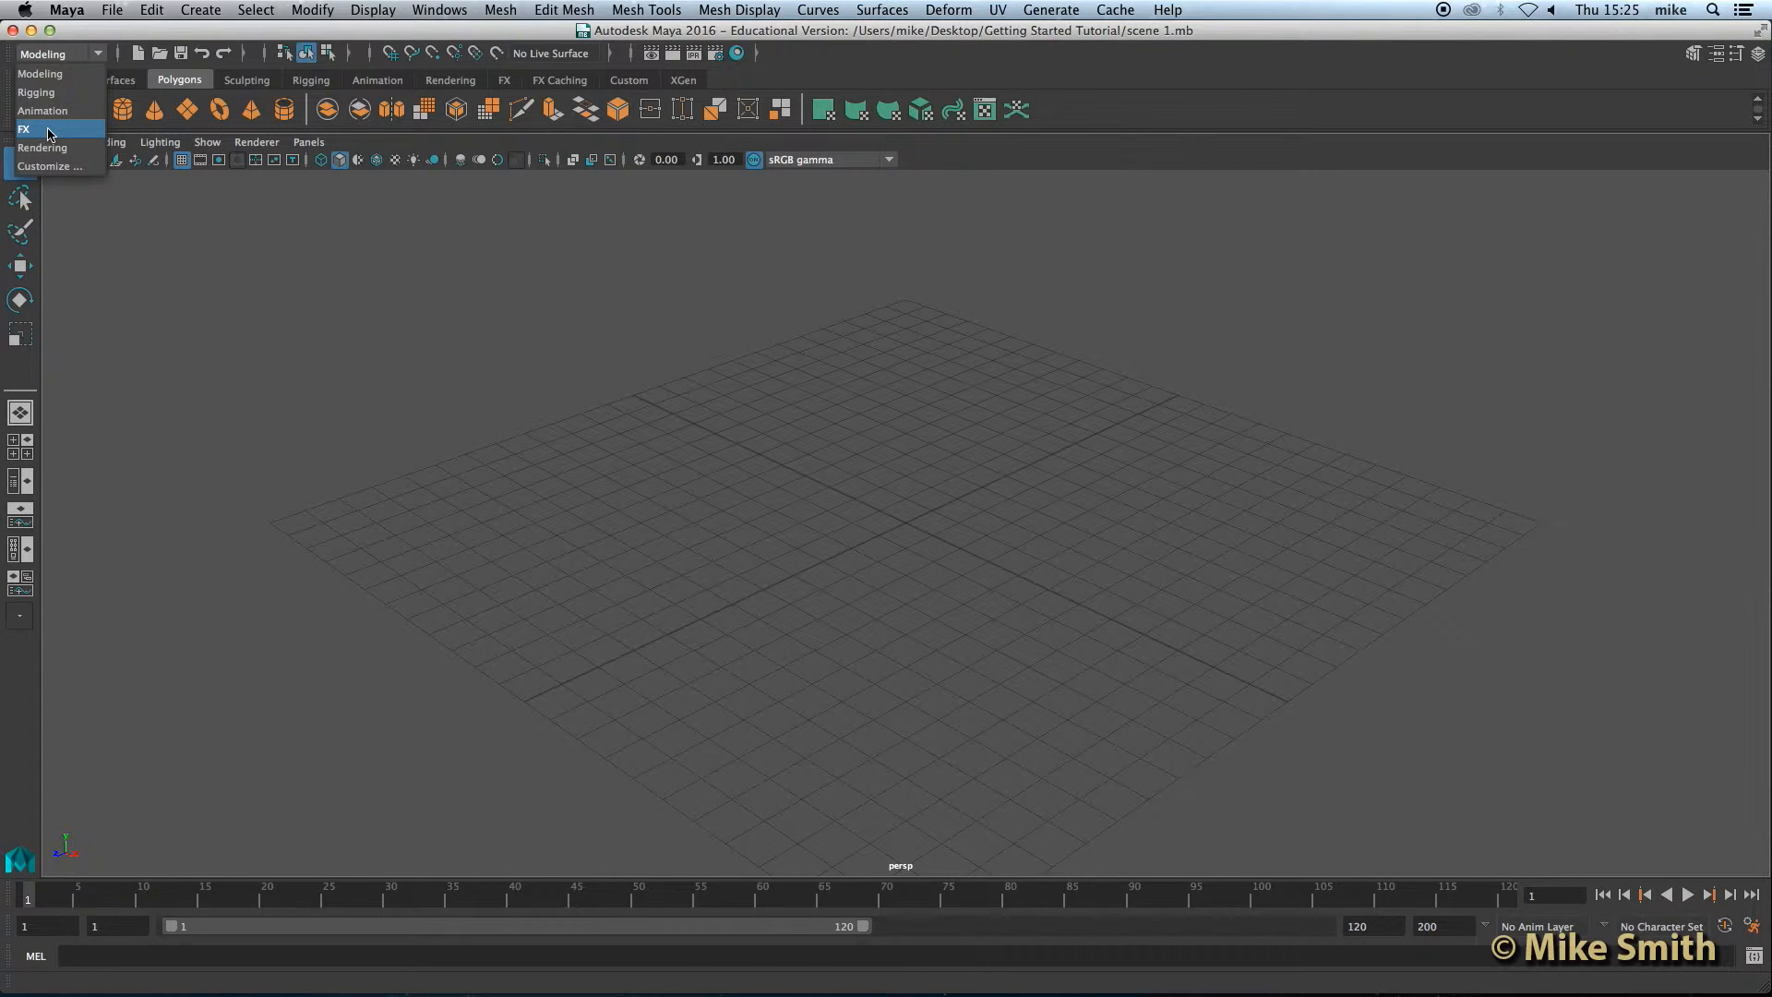
left_click(57, 82)
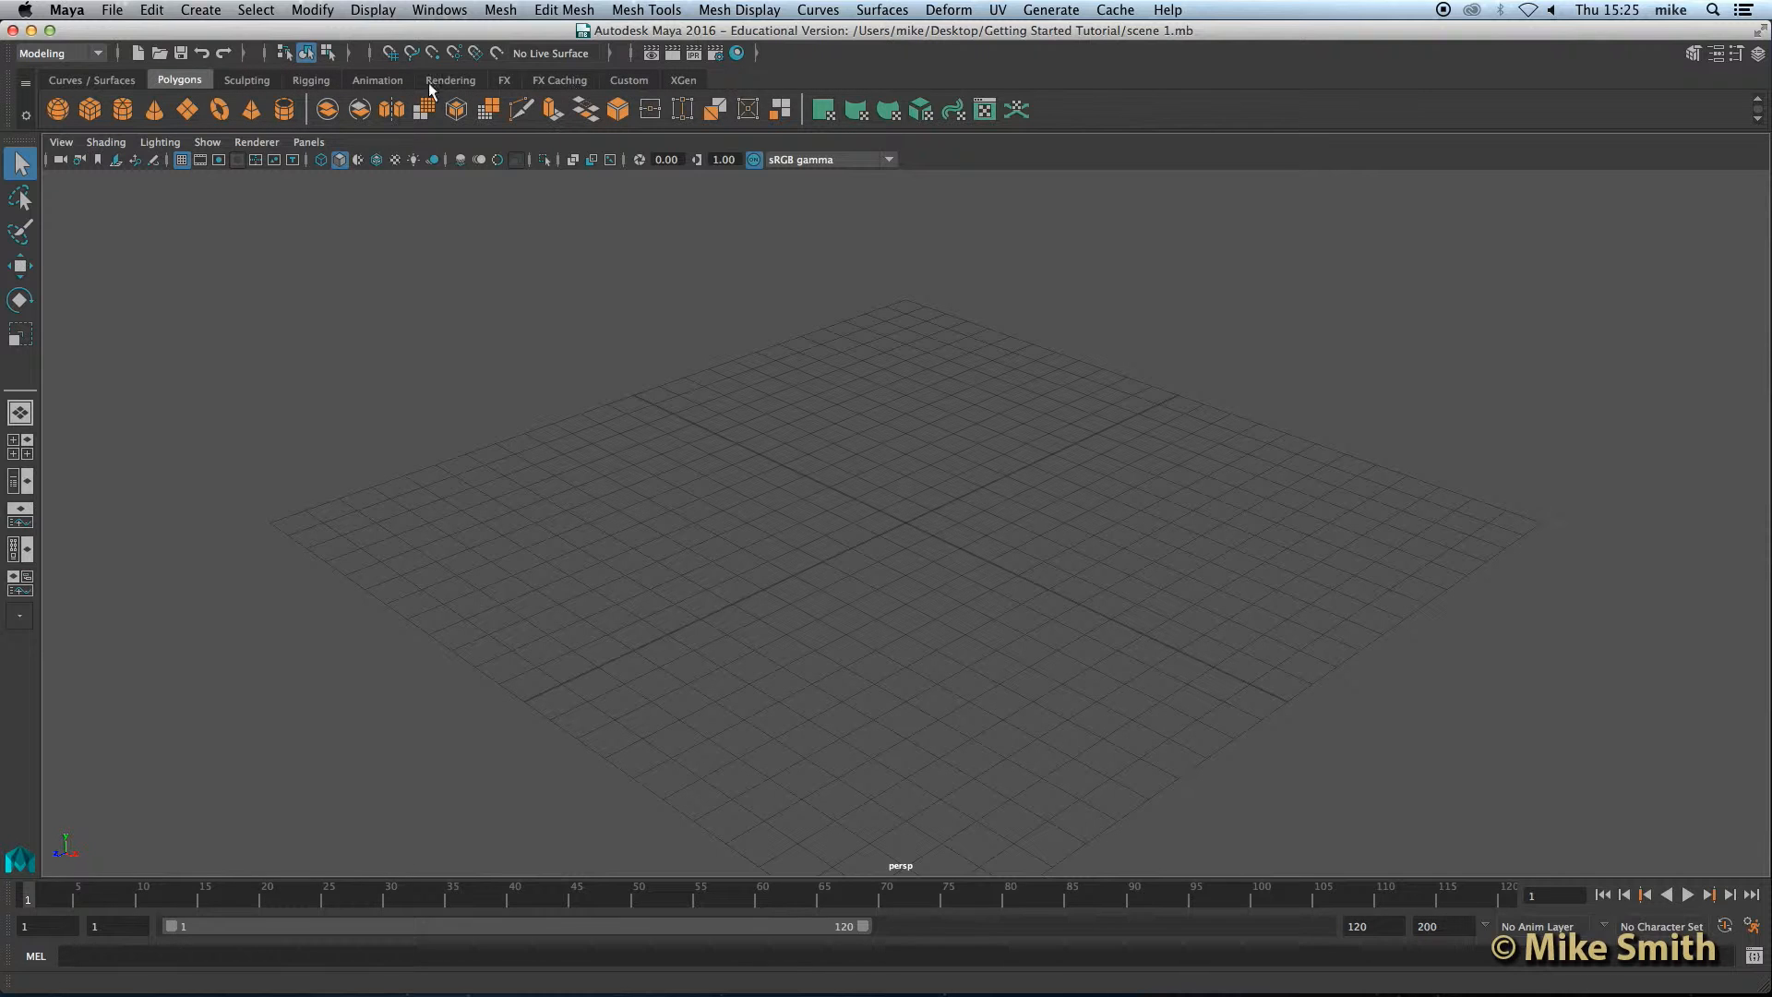
left_click(129, 80)
left_click(252, 81)
left_click(378, 80)
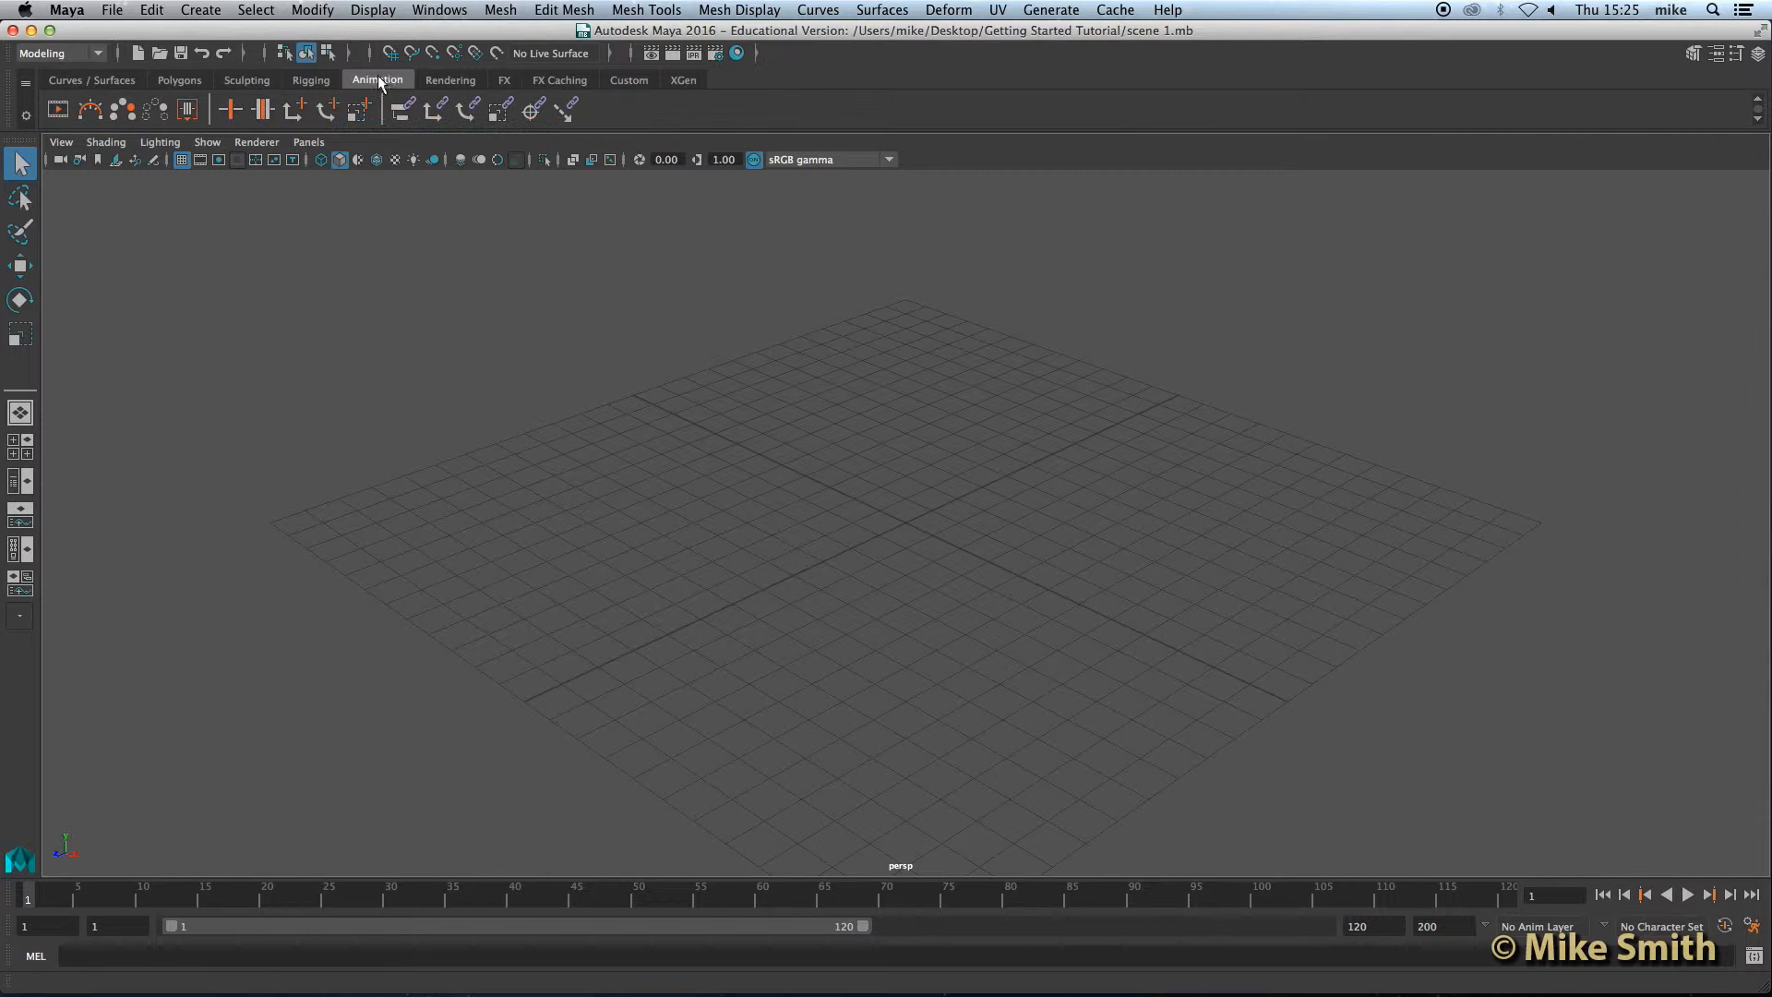
left_click(183, 80)
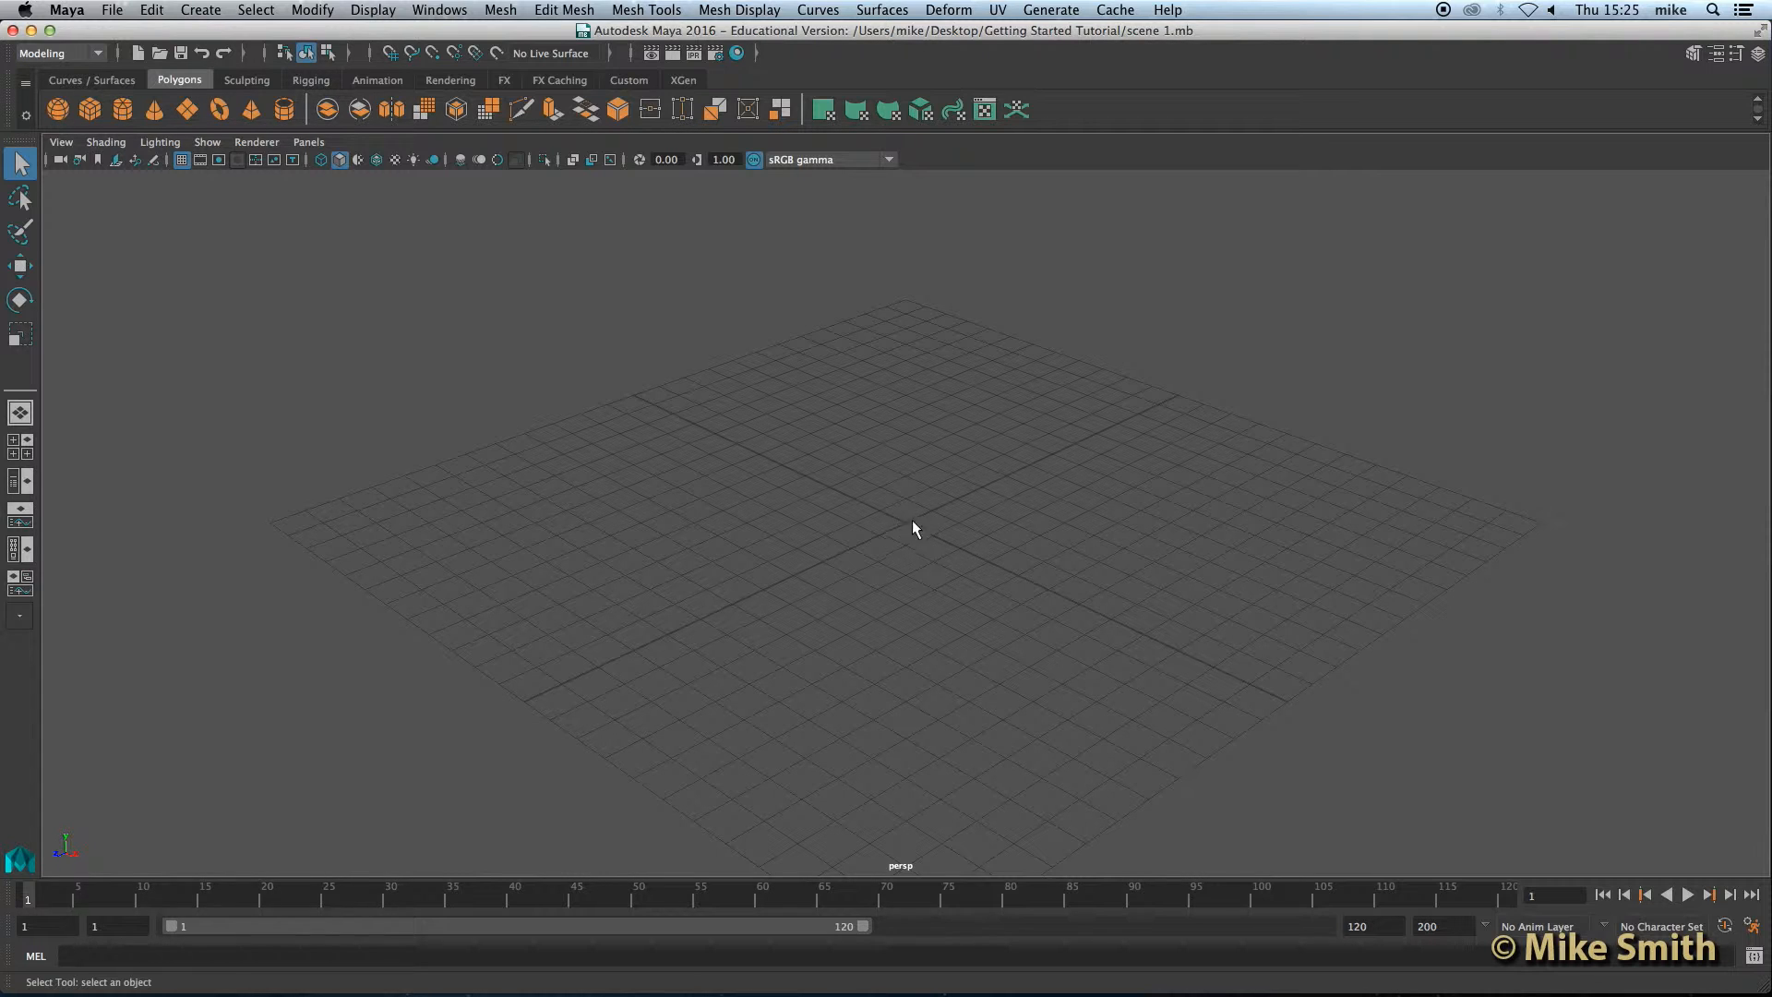
Step: Orbit and zoom around the grid in the perspective view
mouse_move(915, 520)
left_mouse_down("alt")
mouse_move(836, 517)
mouse_move(917, 514)
mouse_move(886, 503)
mouse_move(950, 529)
mouse_move(1028, 517)
mouse_move(894, 511)
left_mouse_up("alt")
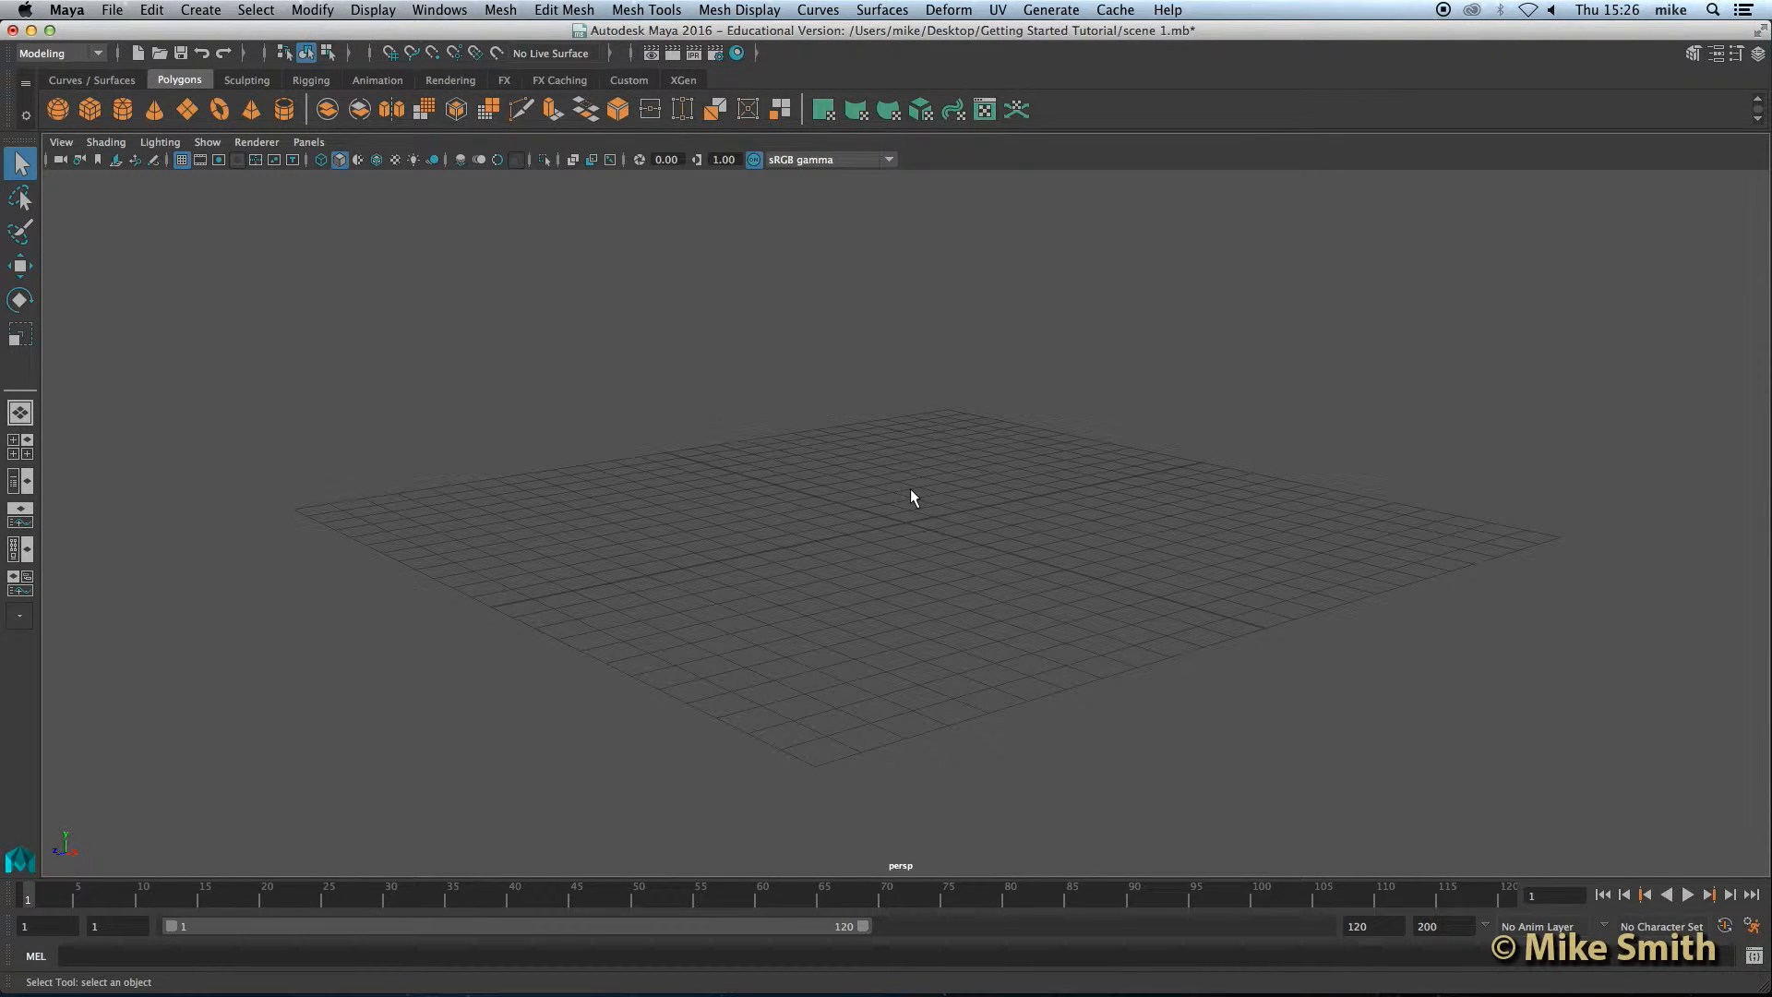
middle_click_drag(906, 458, 852, 415, "alt")
scroll(856, 508, "down", 4)
scroll(855, 508, "up", 6)
scroll(766, 496, "down", 3)
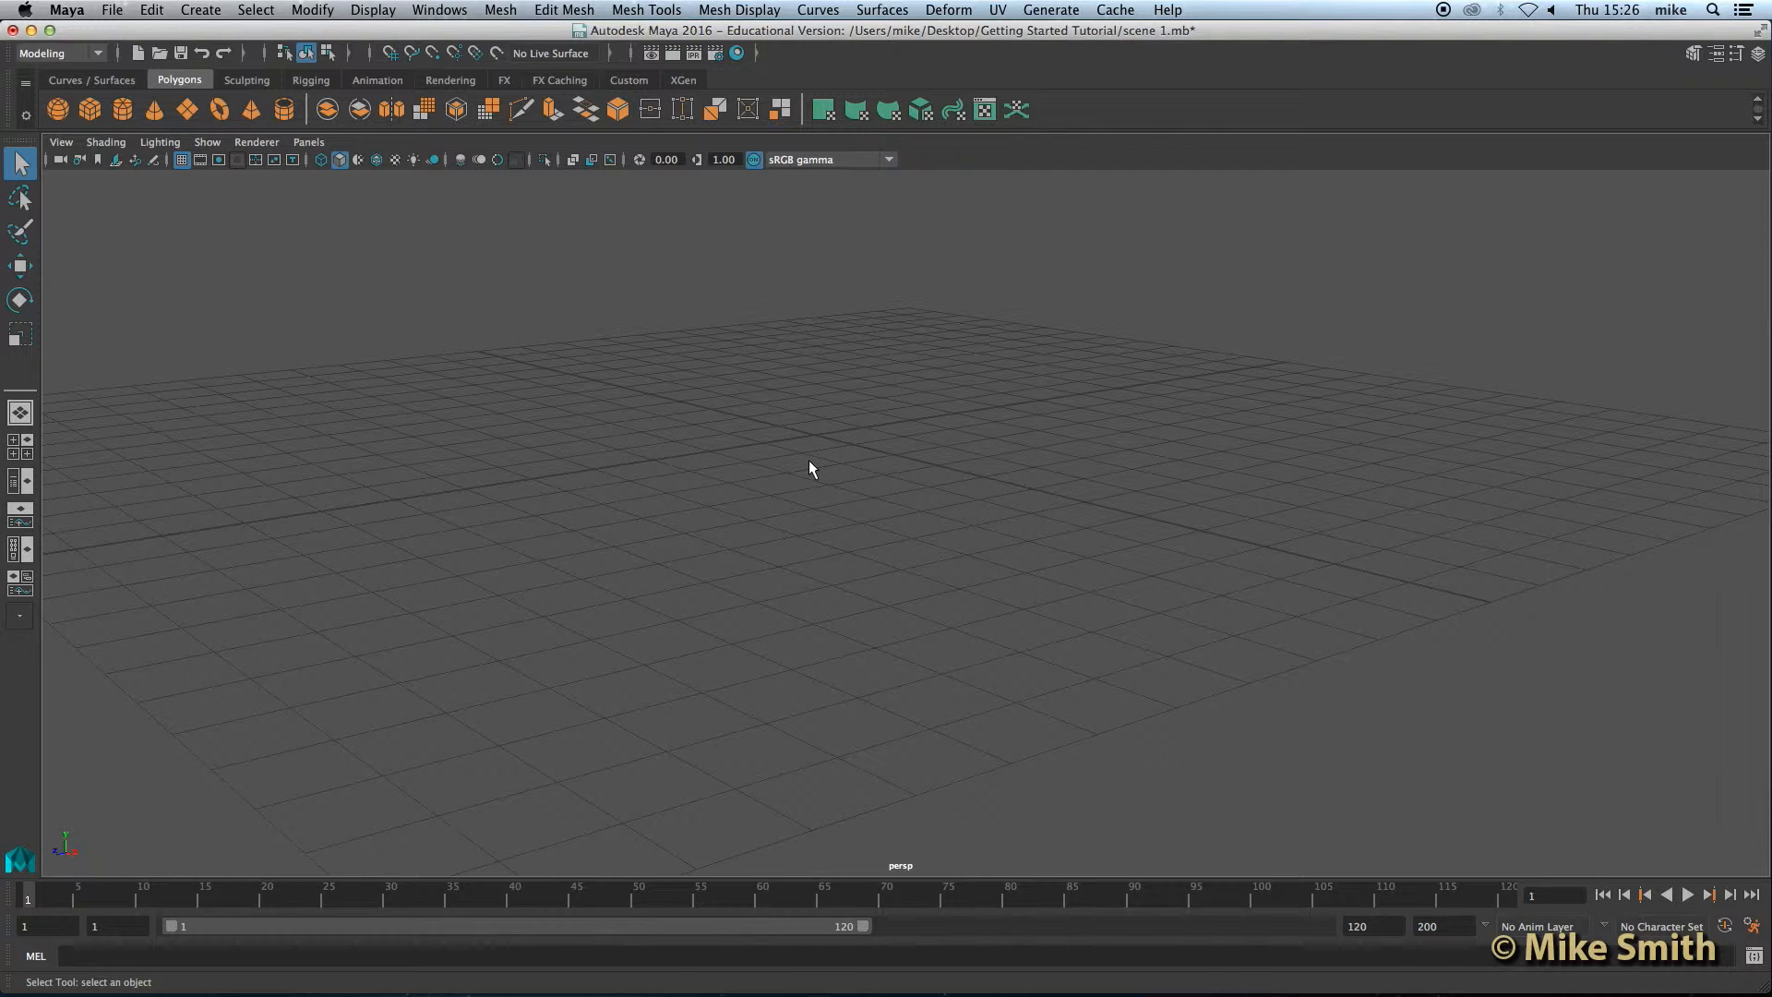
Step: Tumble and track across the perspective grid to examine it from other angles
mouse_move(809, 469)
right_mouse_down("alt")
mouse_move(796, 375)
mouse_move(788, 843)
mouse_move(787, 442)
mouse_move(791, 724)
mouse_move(786, 468)
mouse_move(807, 490)
right_mouse_up("alt")
middle_click_drag(834, 541, 858, 459, "alt")
mouse_move(858, 467)
left_mouse_down("alt")
mouse_move(808, 503)
mouse_move(746, 502)
mouse_move(886, 448)
left_mouse_up("alt")
middle_click_drag(886, 448, 885, 520, "alt")
left_click_drag(883, 522, 877, 523, "alt")
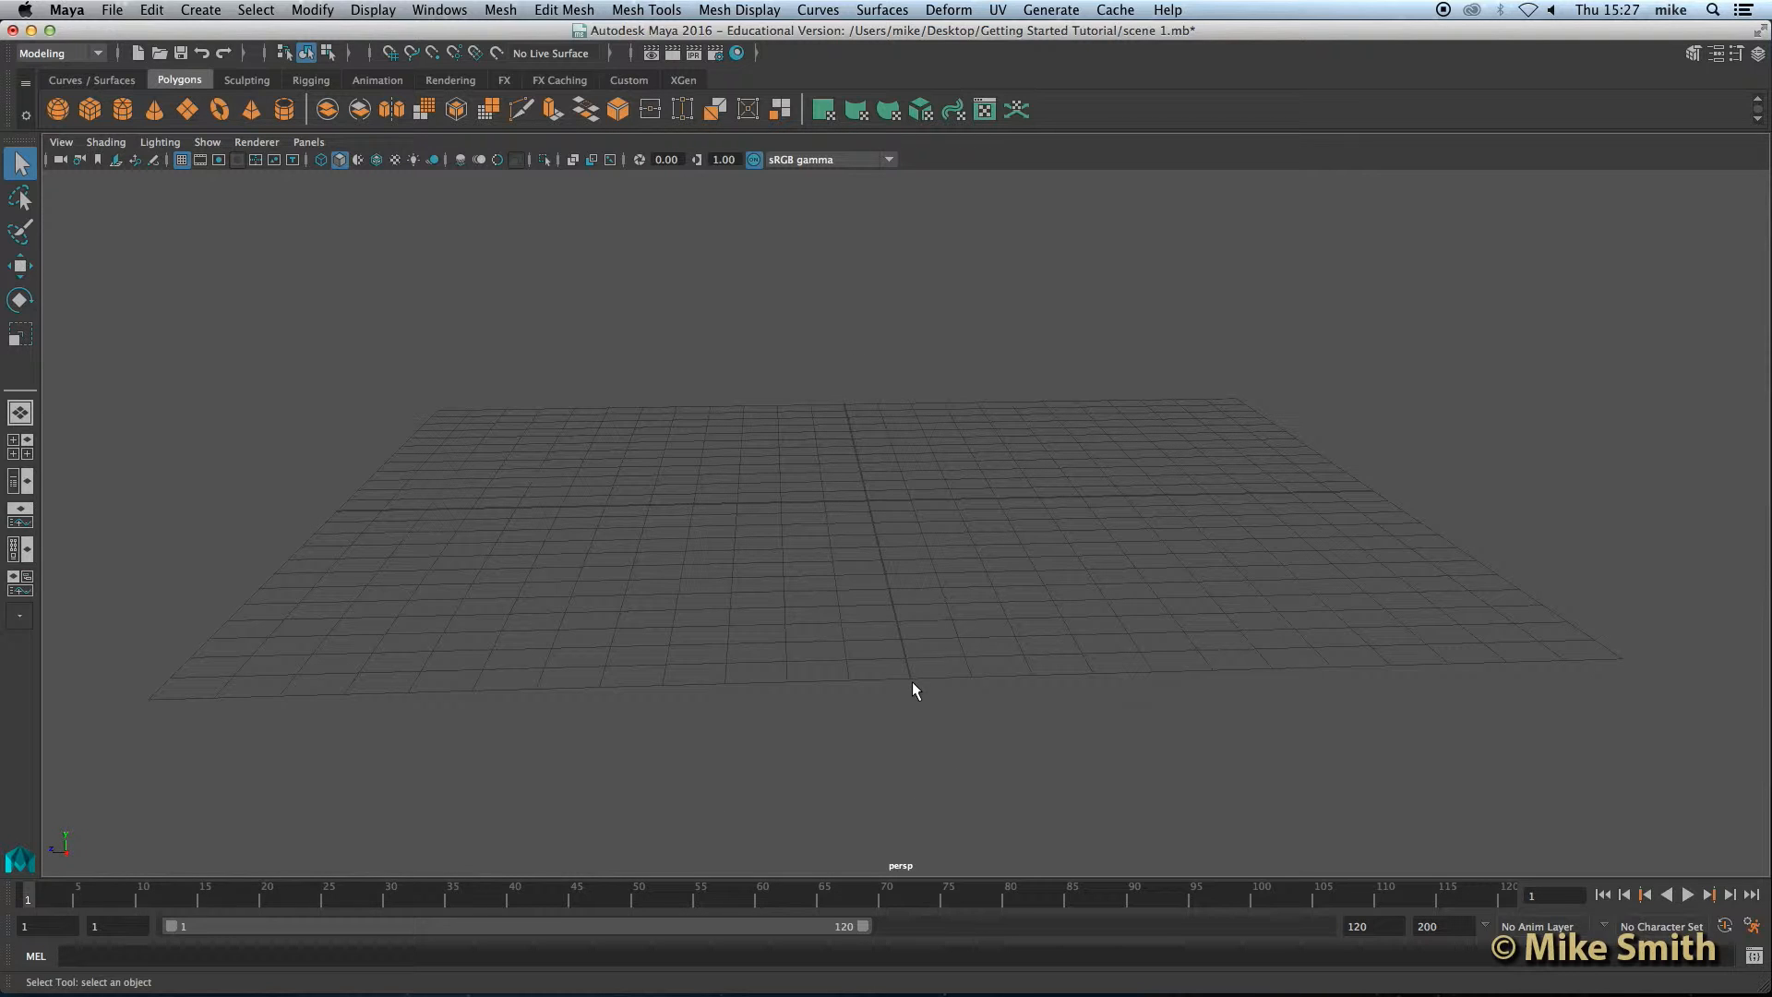
left_click_drag(399, 567, 587, 578, "alt")
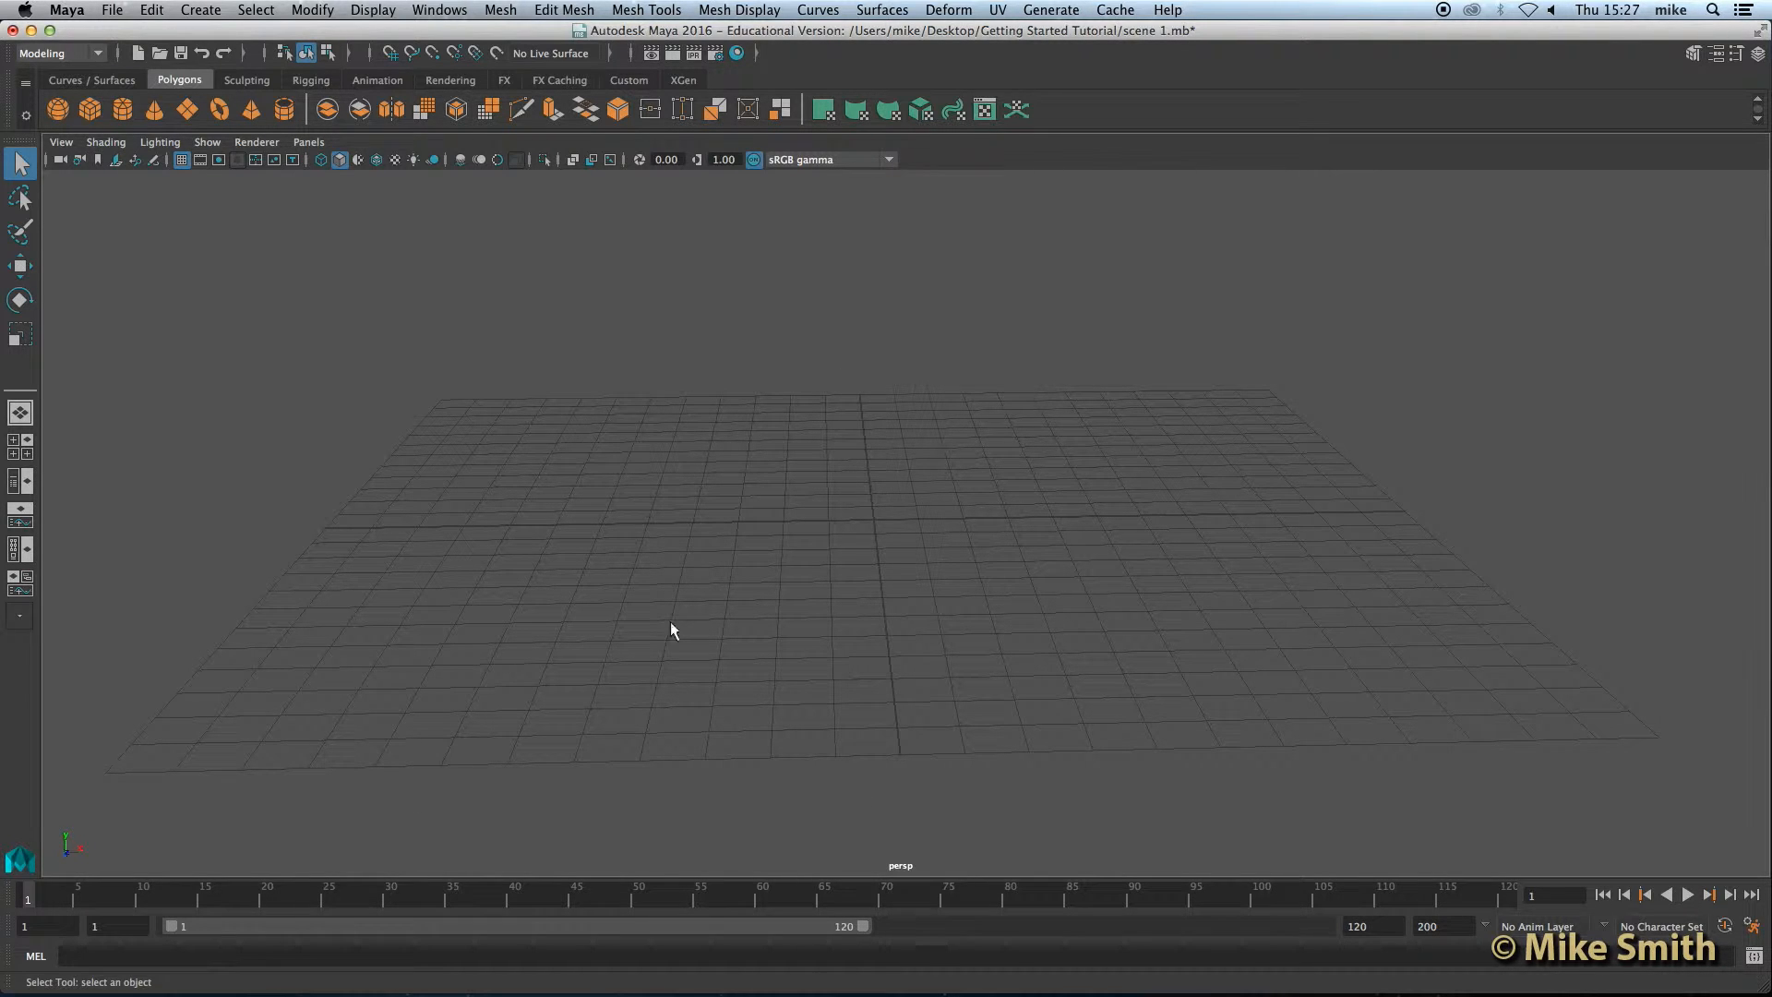
left_click_drag(894, 586, 843, 585, "alt")
middle_click_drag(856, 525, 894, 468, "alt")
left_click_drag(894, 468, 987, 390, "alt")
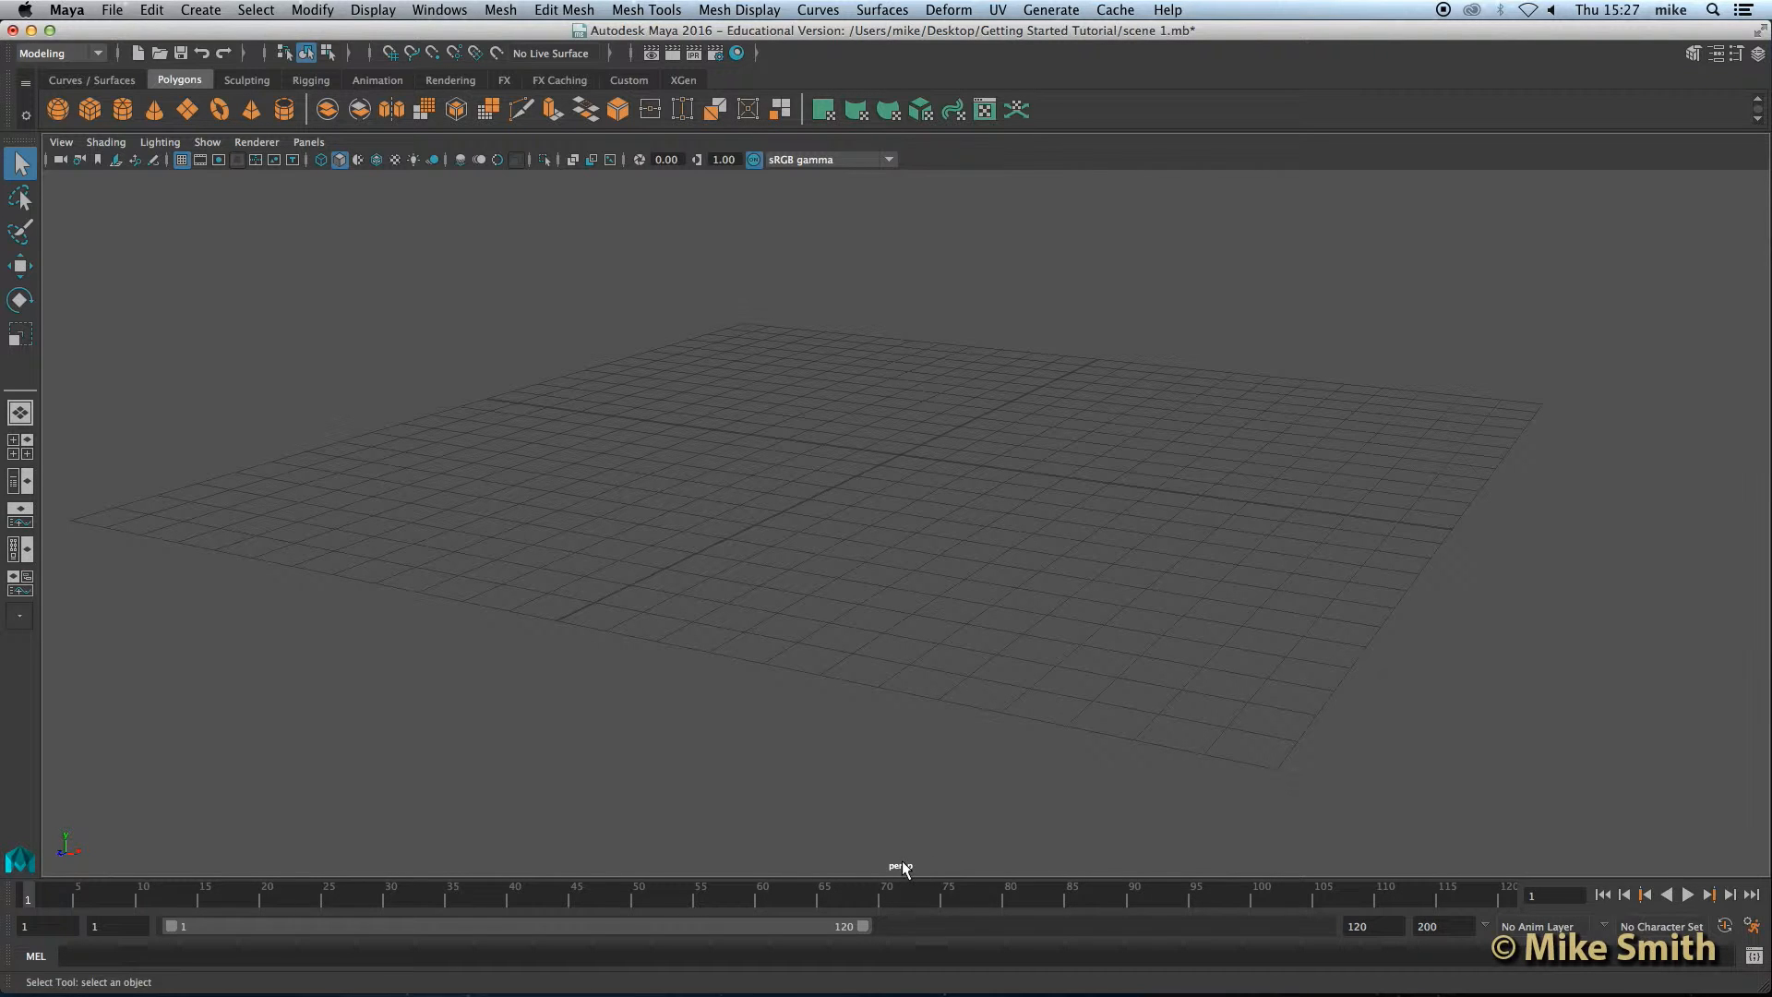
left_click_drag(928, 768, 933, 487, "alt")
Step: Maximize the top view from the four-view layout and try zooming, panning and tumbling it
key("space")
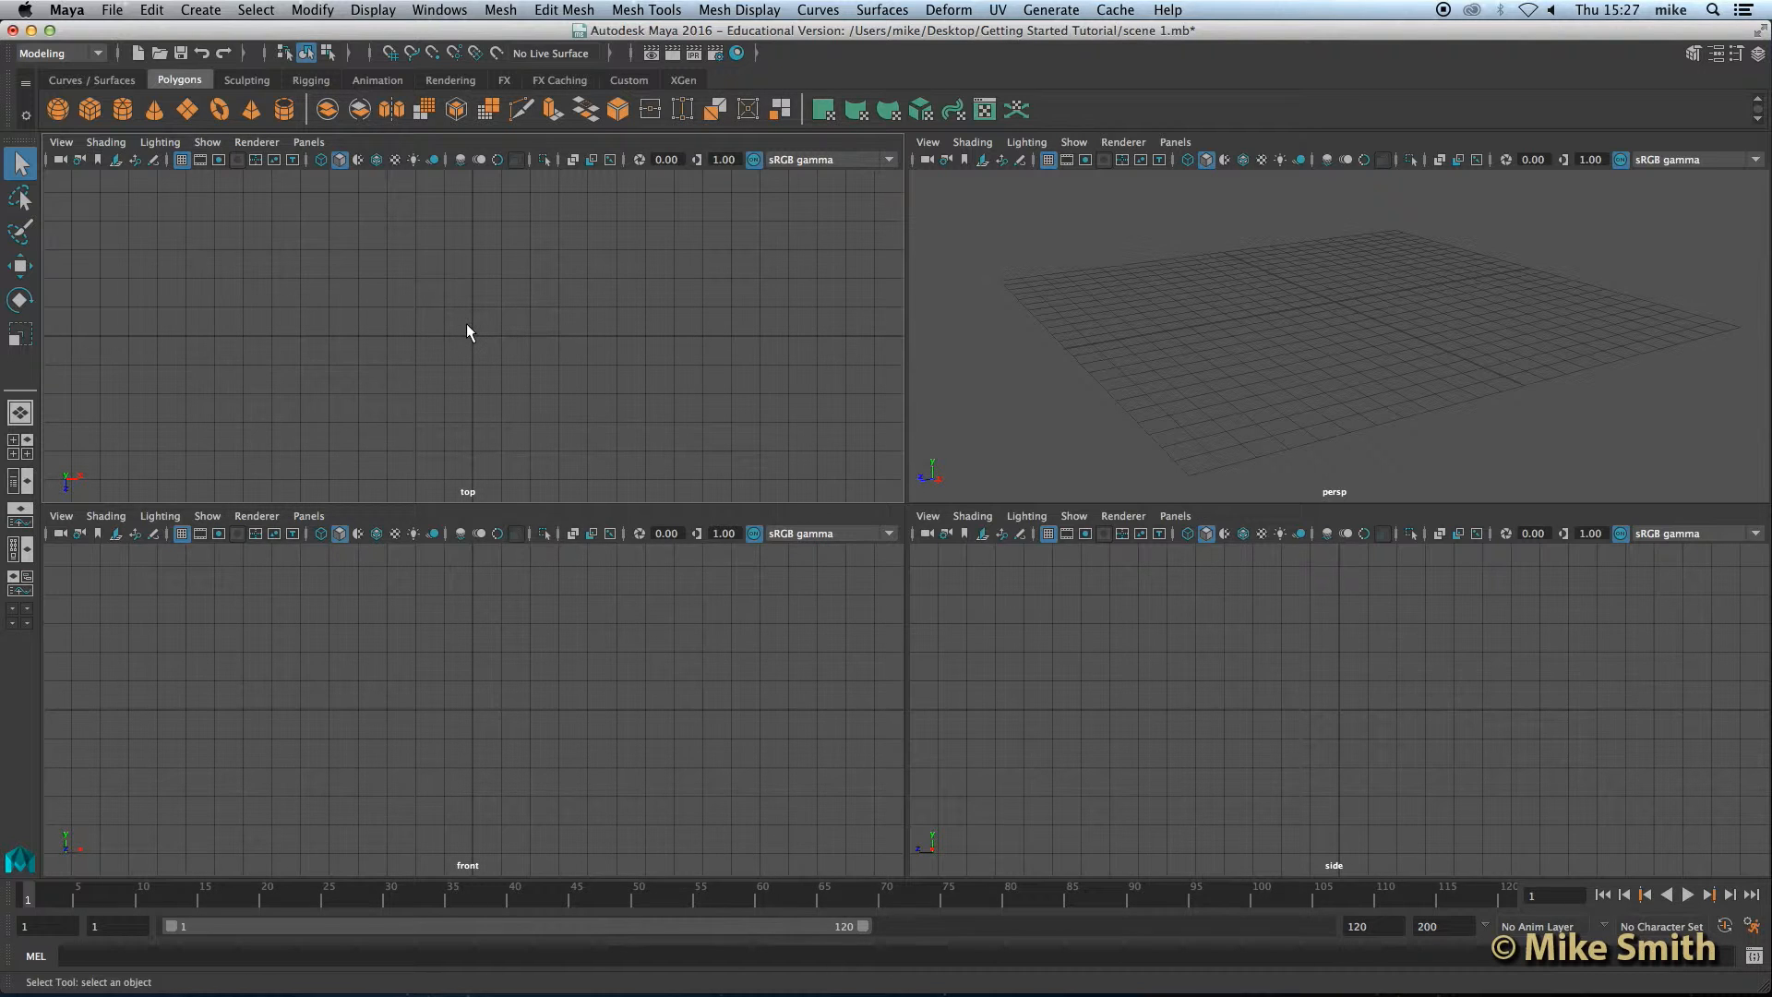
key("space")
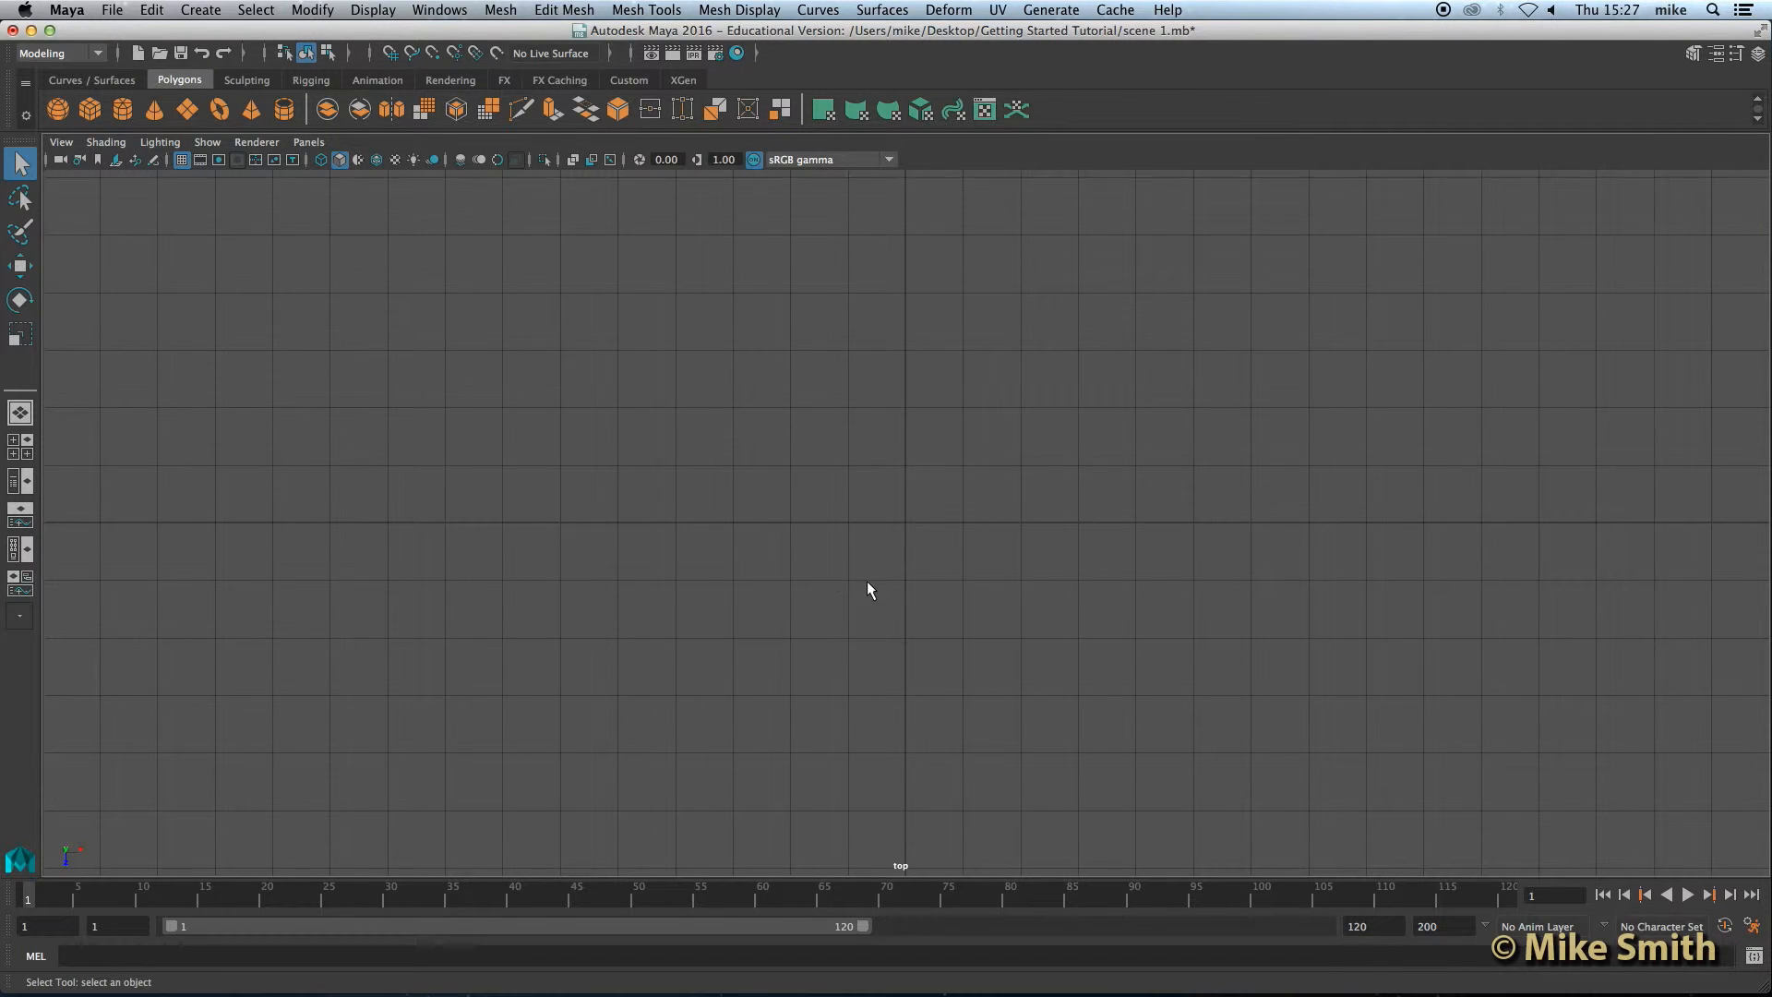
scroll(916, 567, "up", 3)
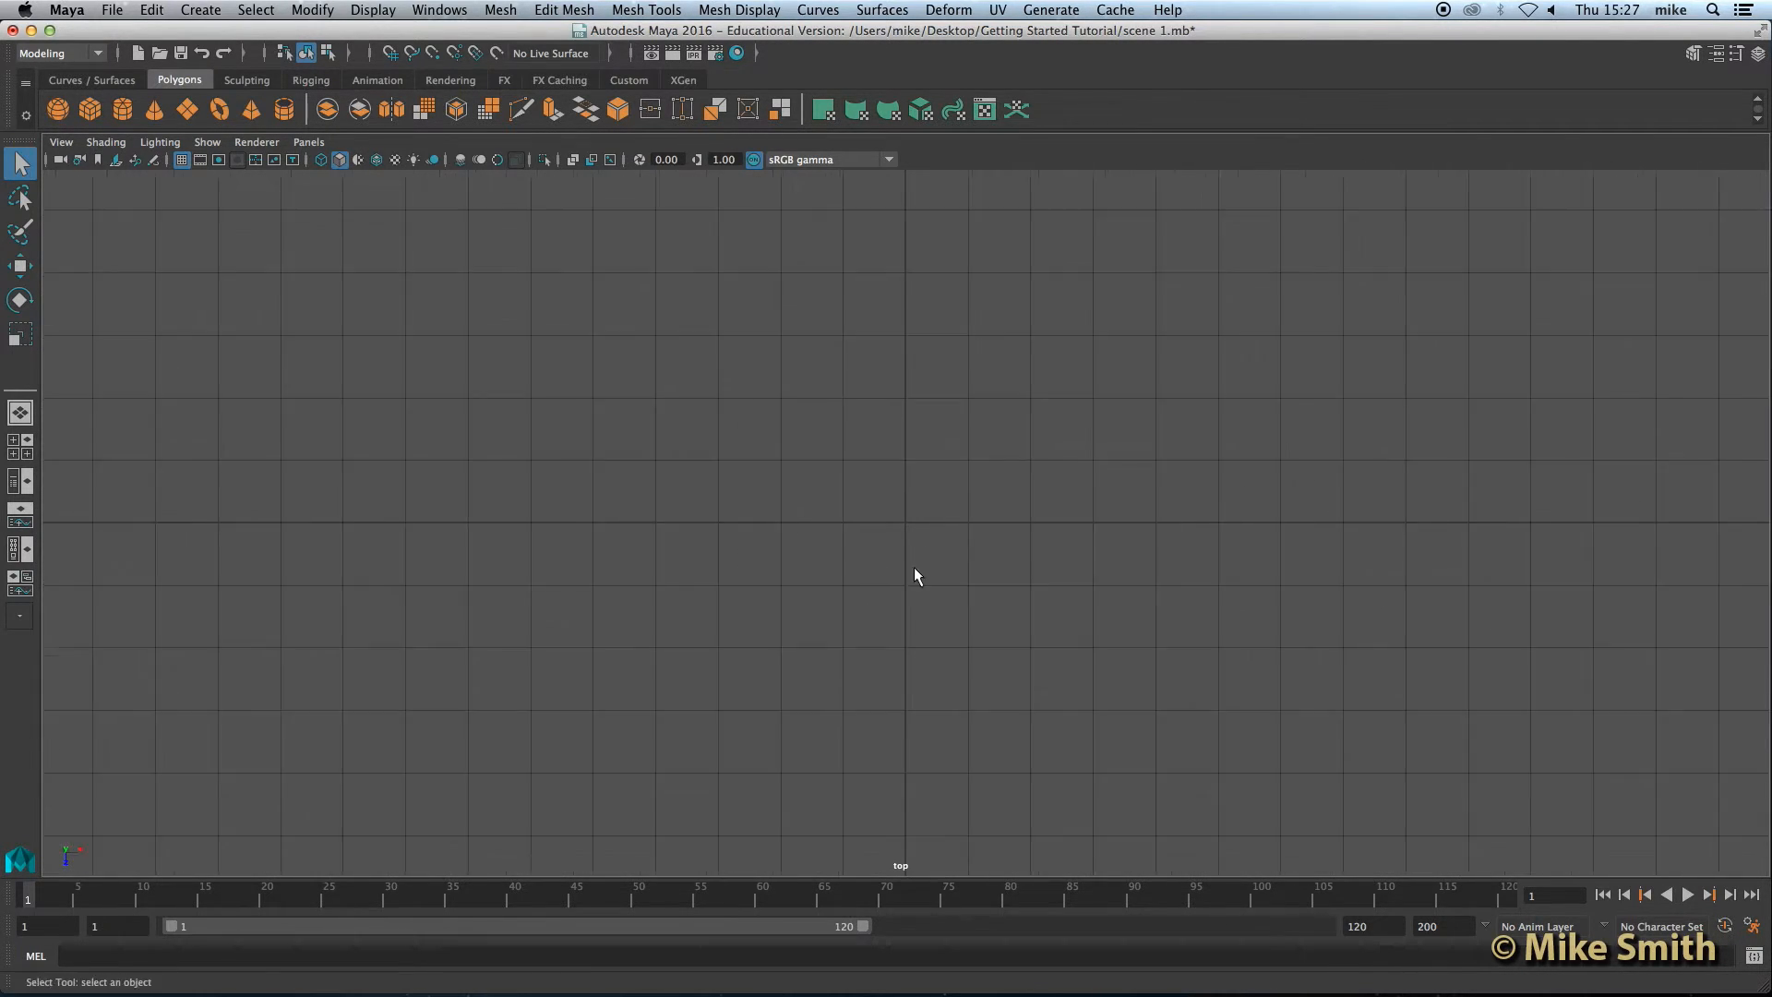
scroll(905, 584, "down", 2)
middle_click_drag(932, 518, 888, 474, "alt")
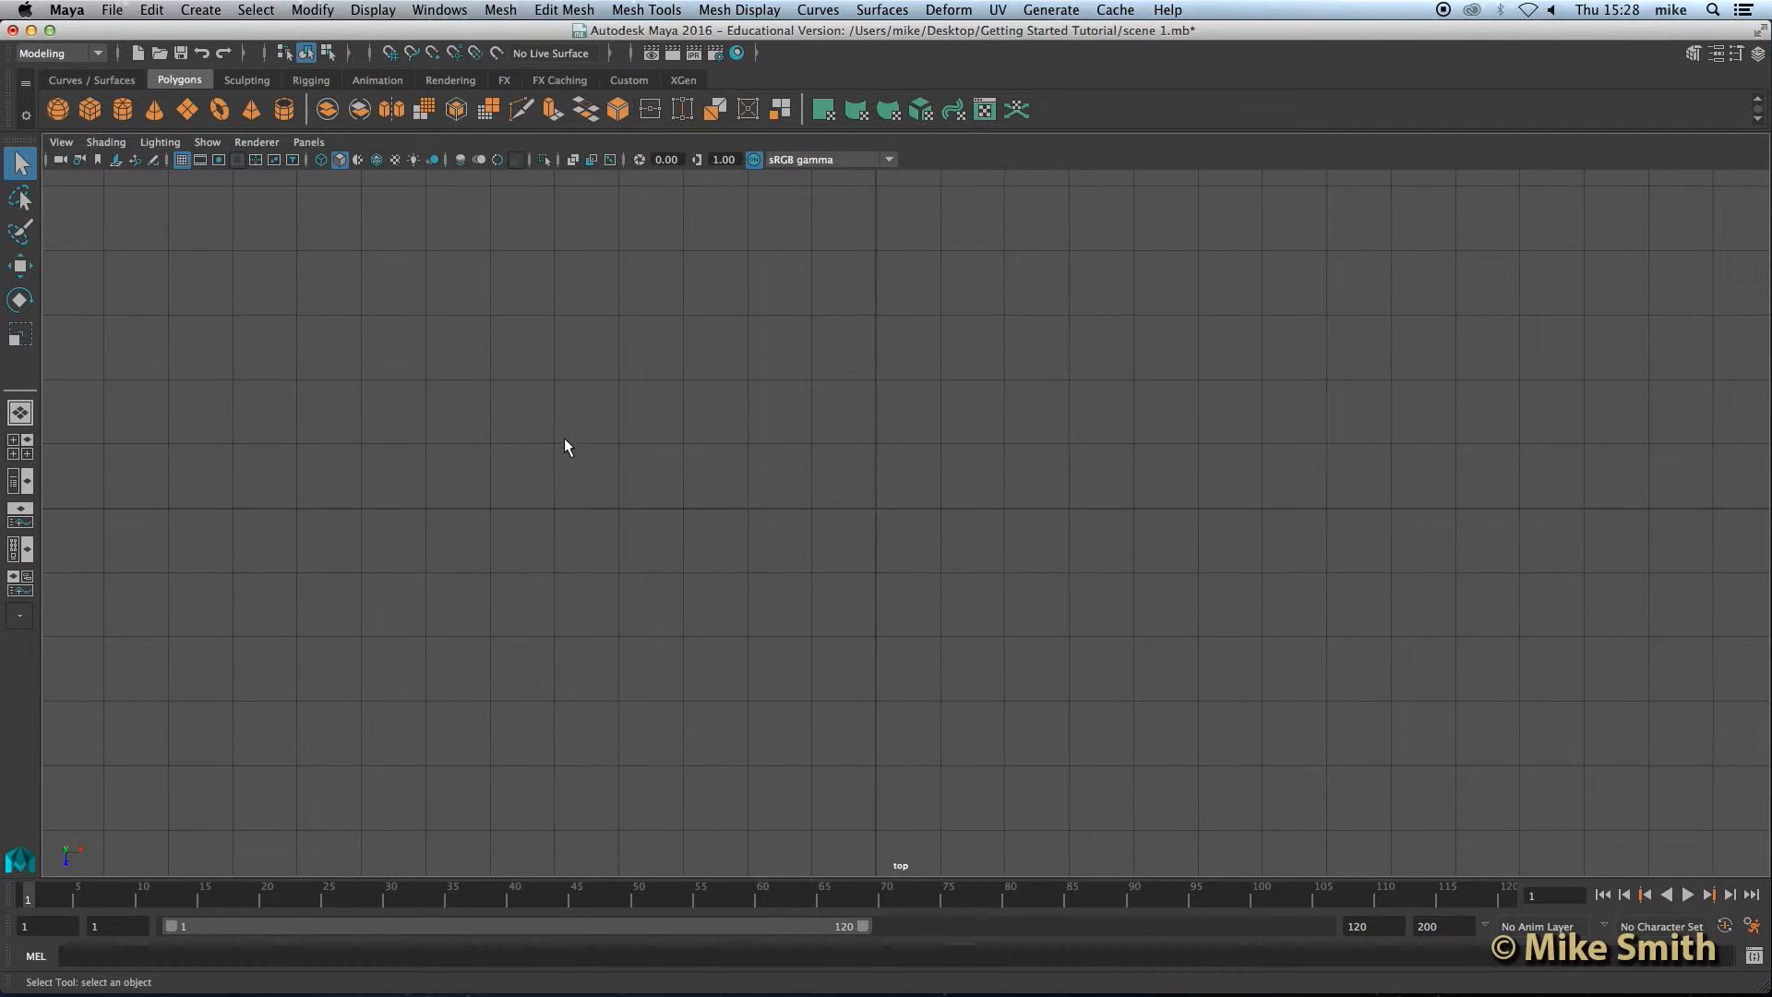
left_click_drag(582, 431, 578, 388, "alt")
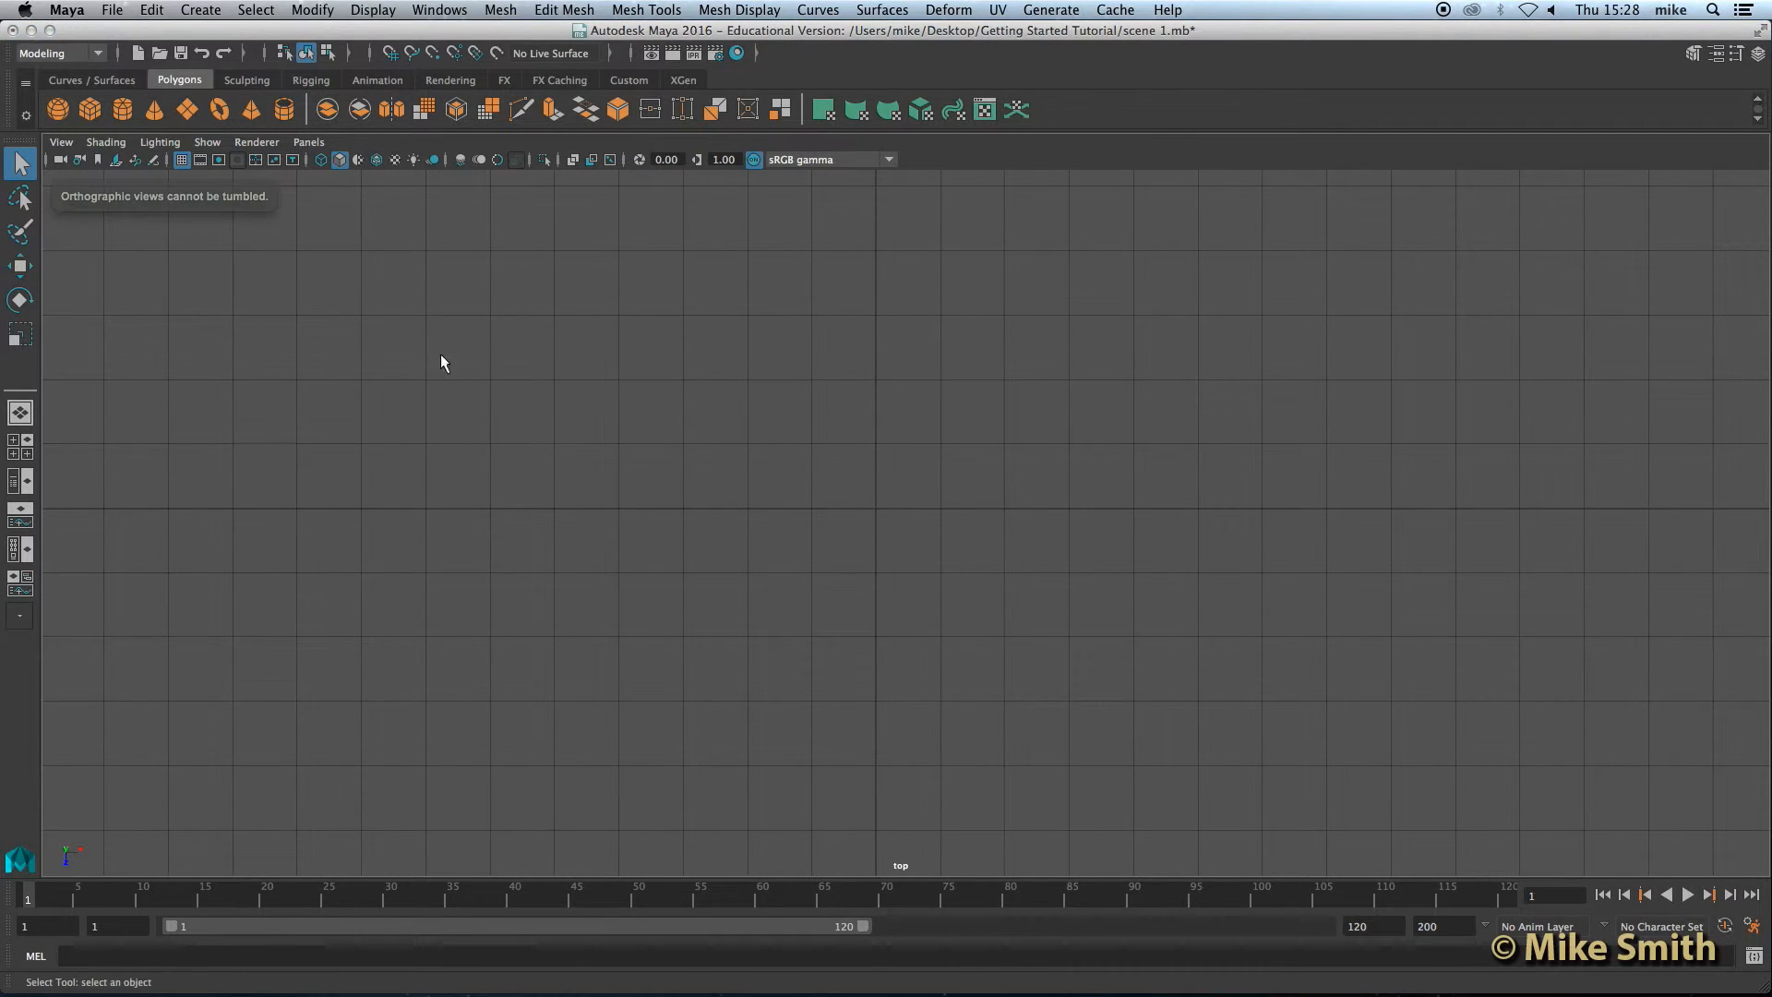
left_click_drag(129, 240, 175, 222, "alt")
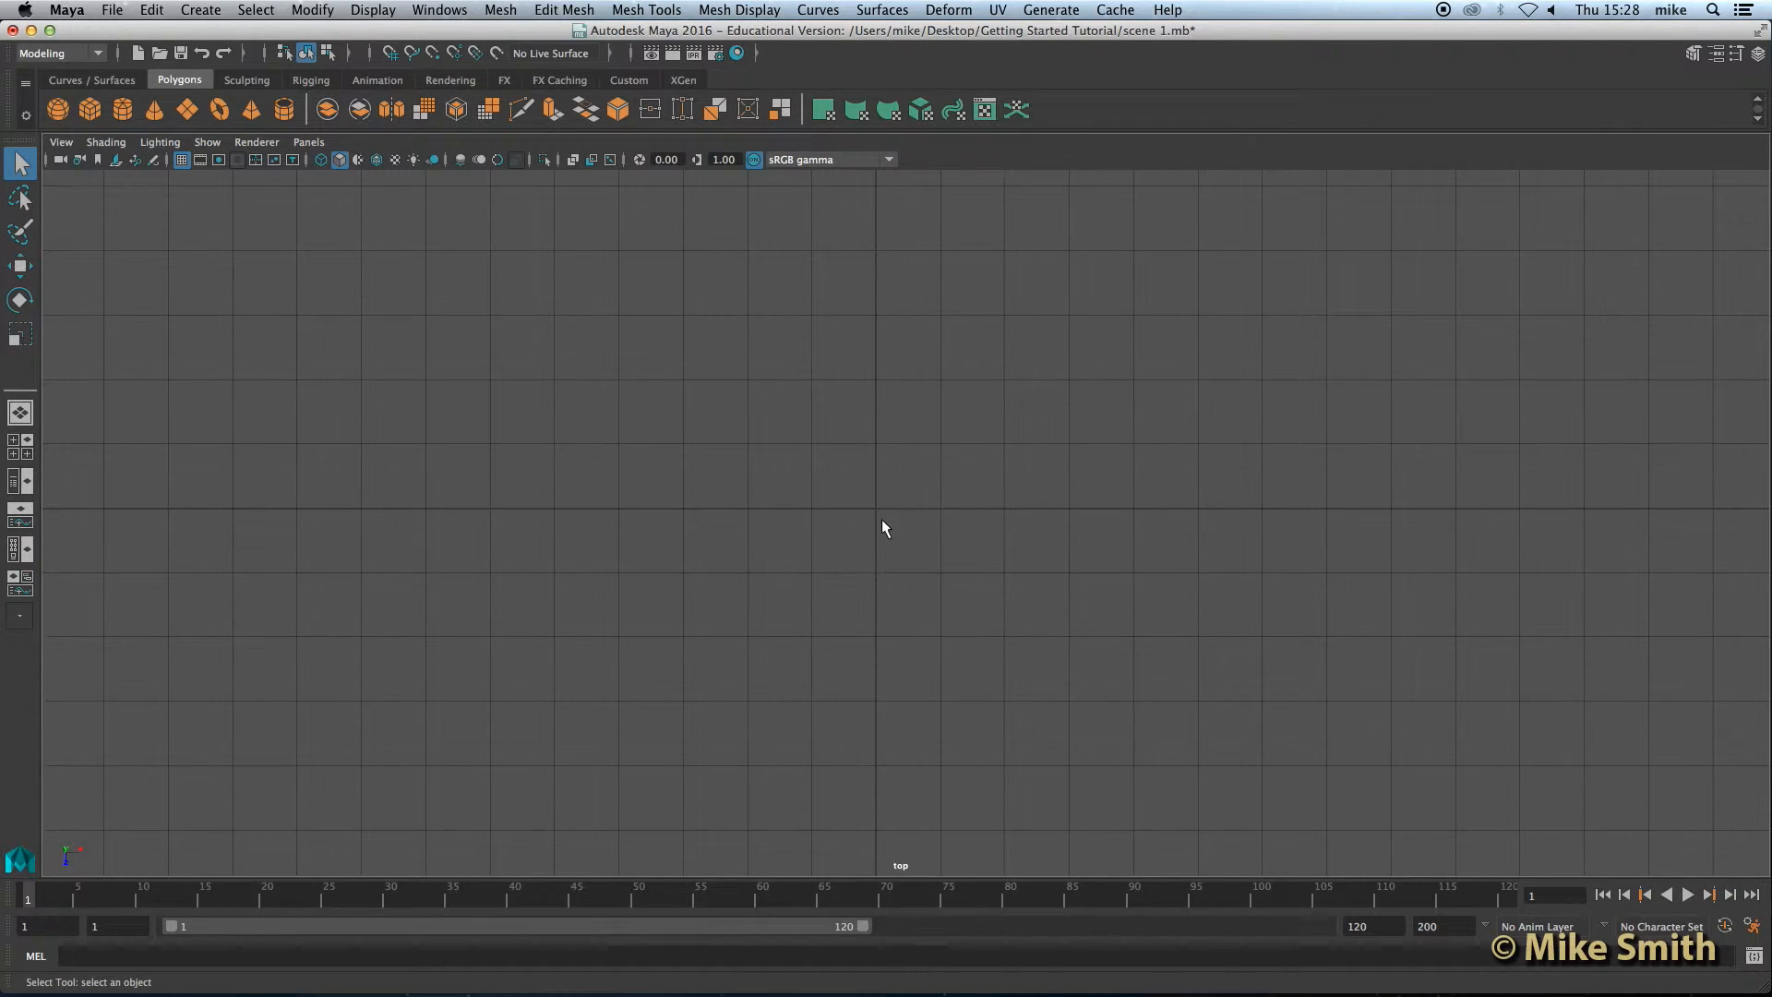
Step: Switch back to the maximized perspective view through the four-view layout
key("space")
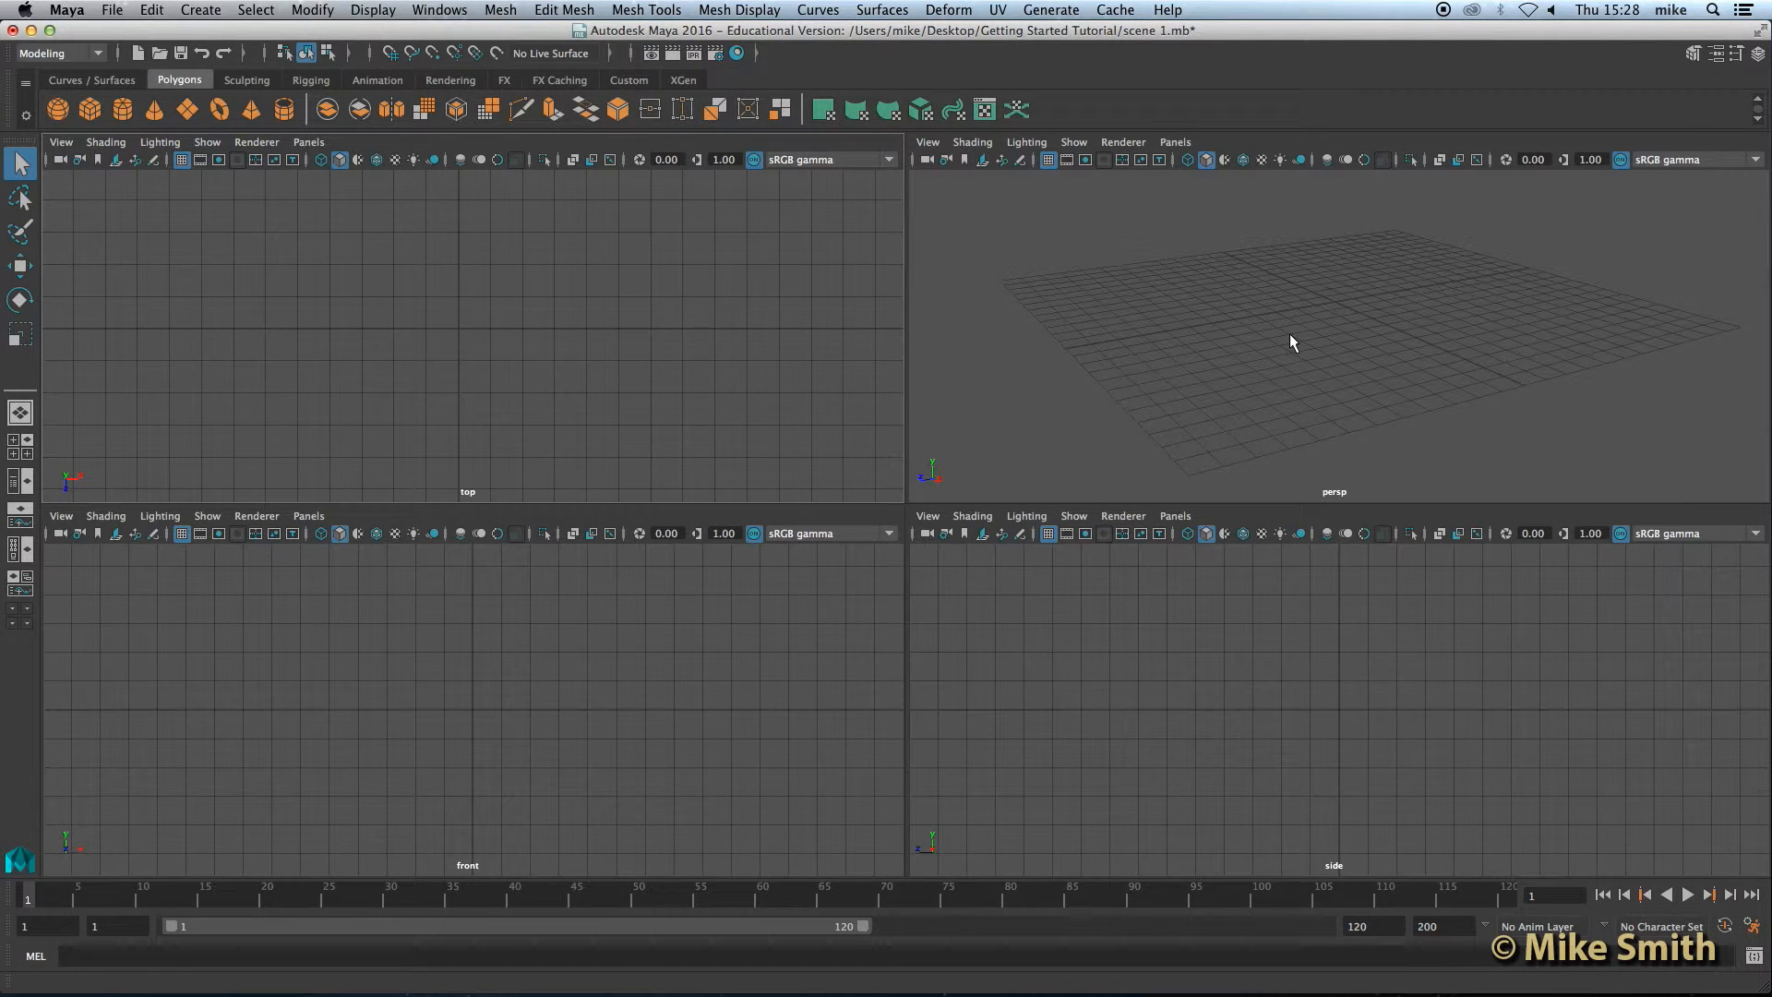
key("space")
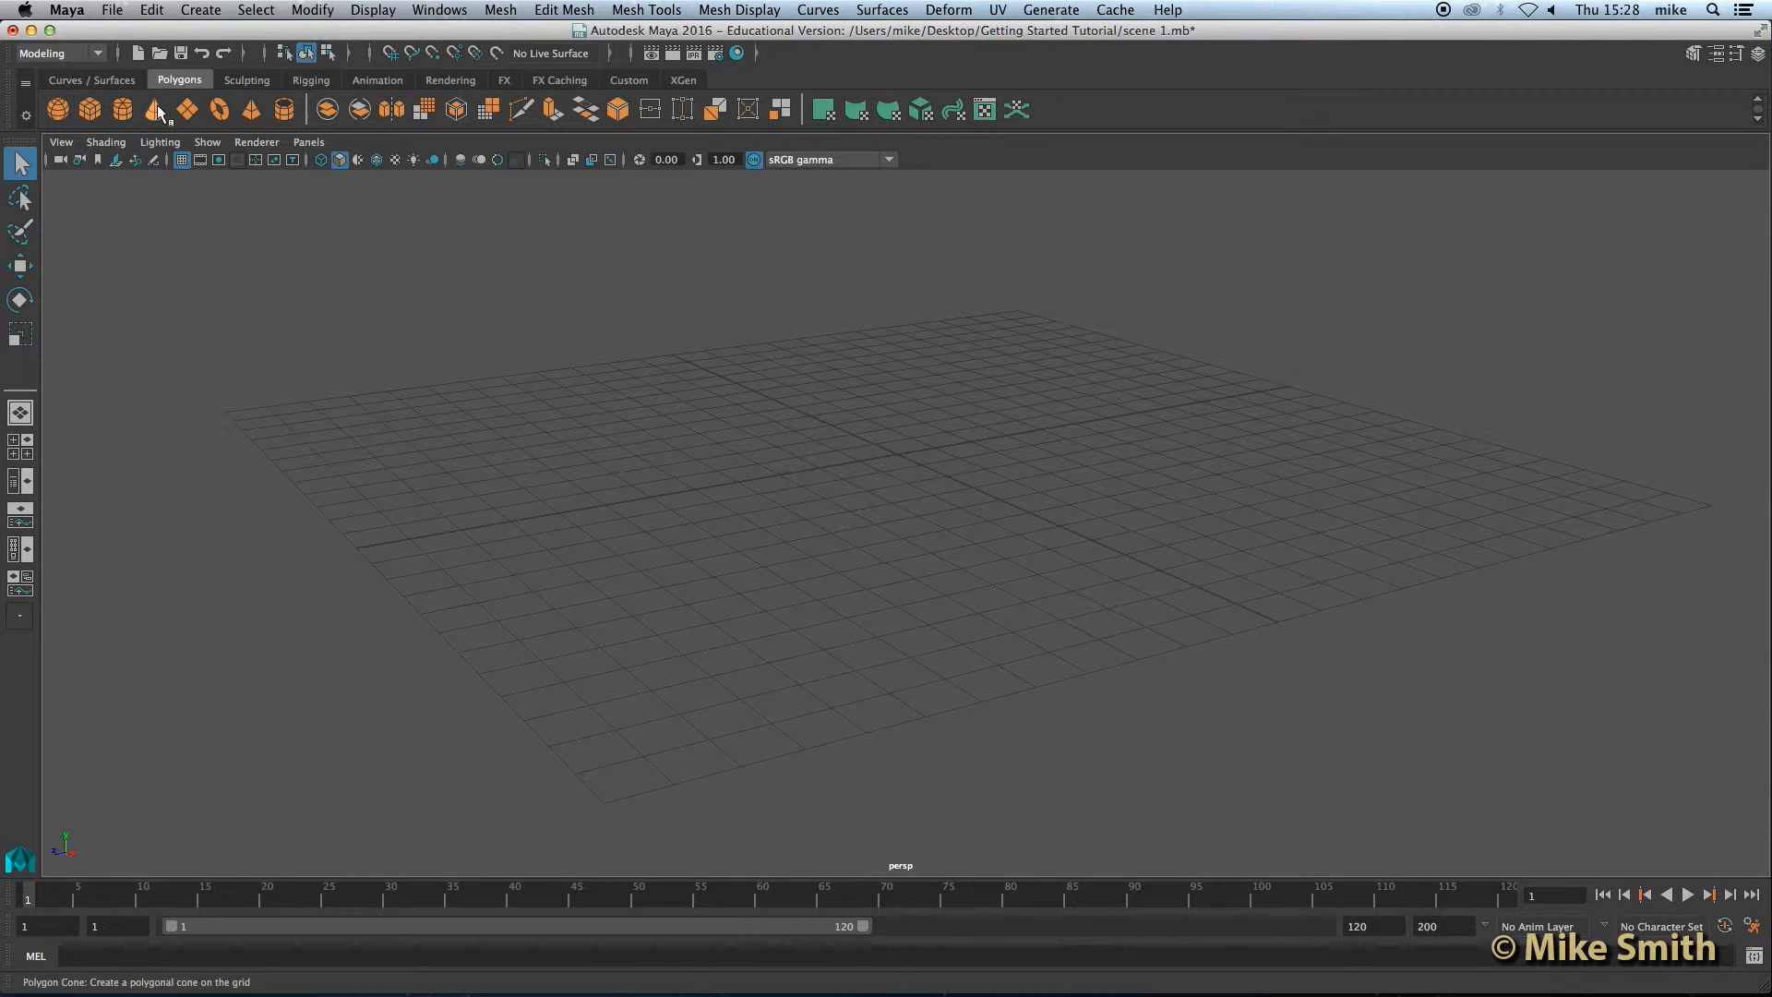
Step: Create a default polygon cube and turn on Interactive Creation for polygon primitives
left_click(91, 109)
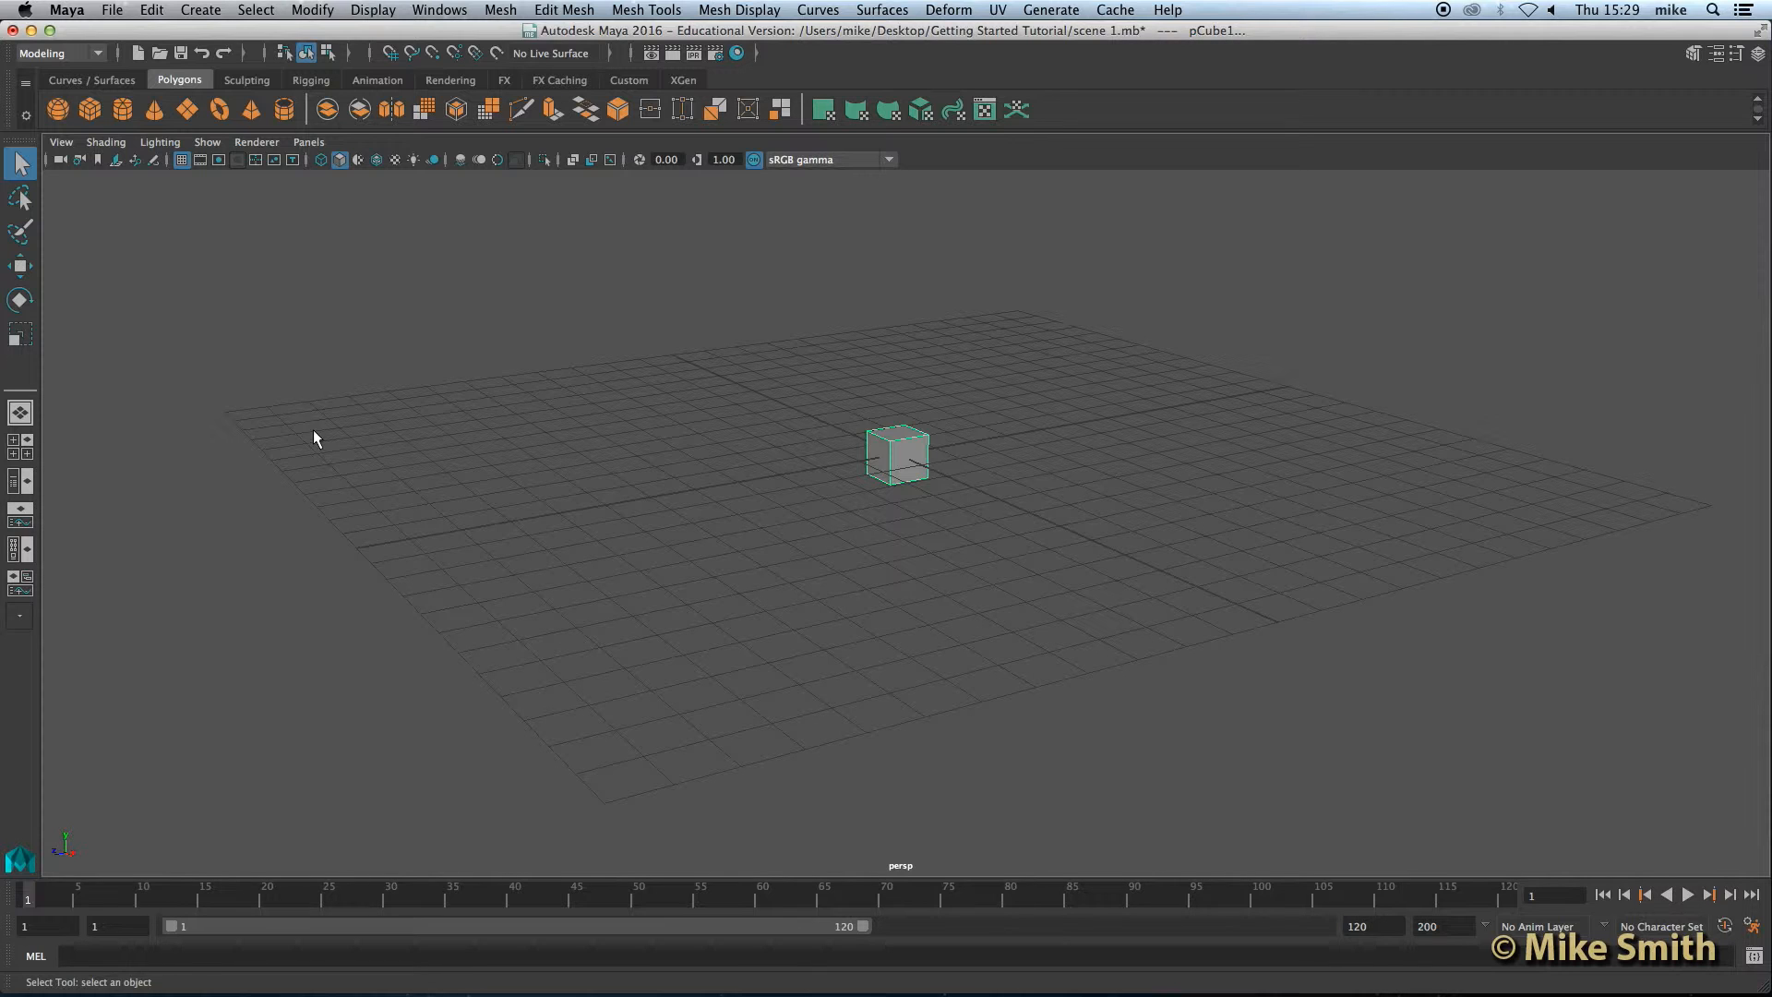
left_click(201, 9)
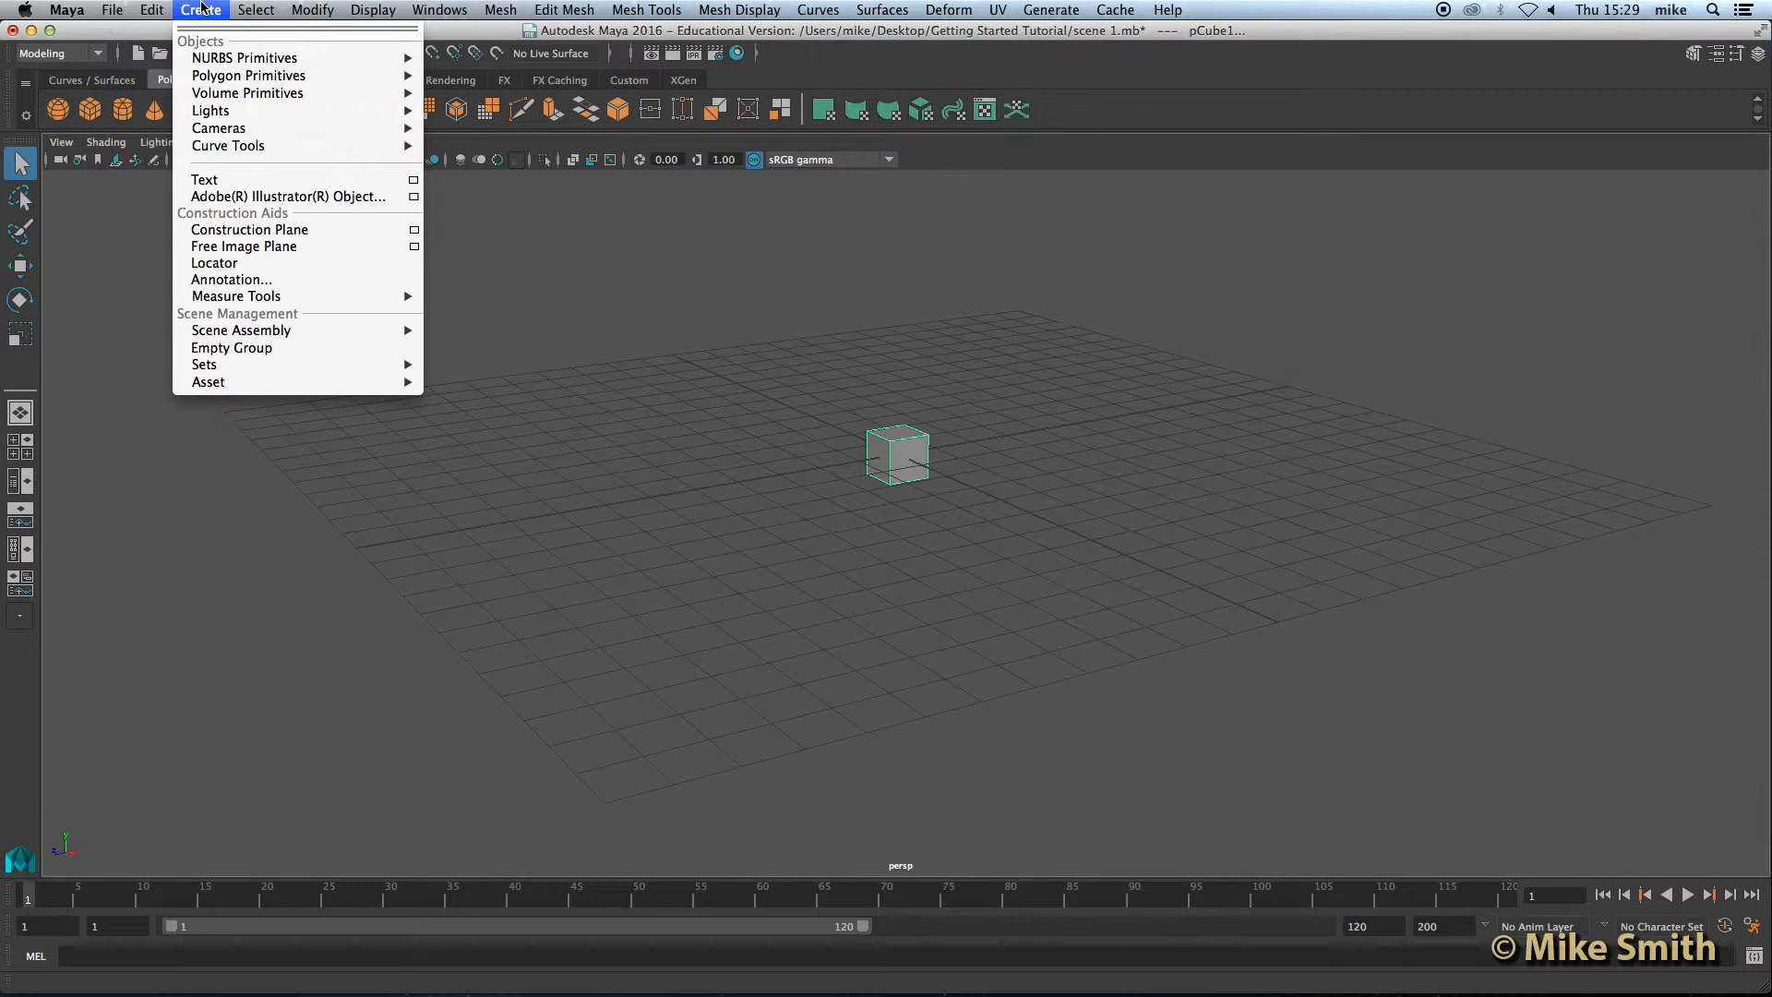
mouse_move(231, 79)
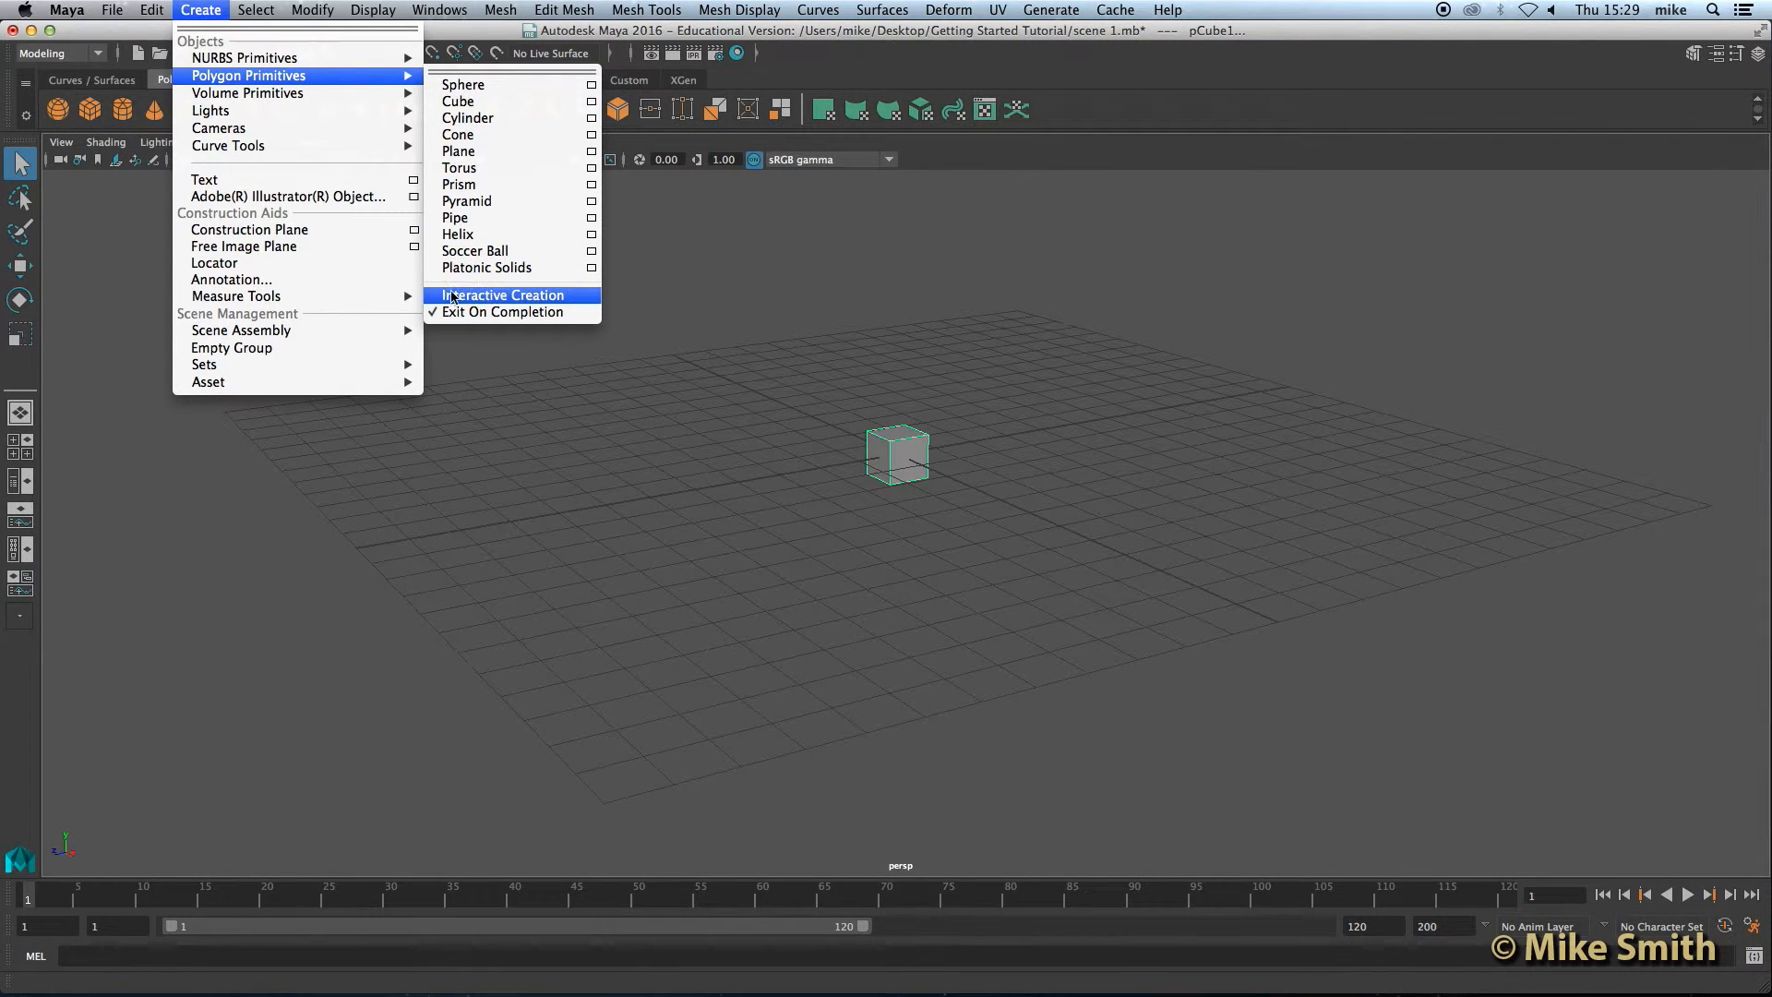
left_click(505, 297)
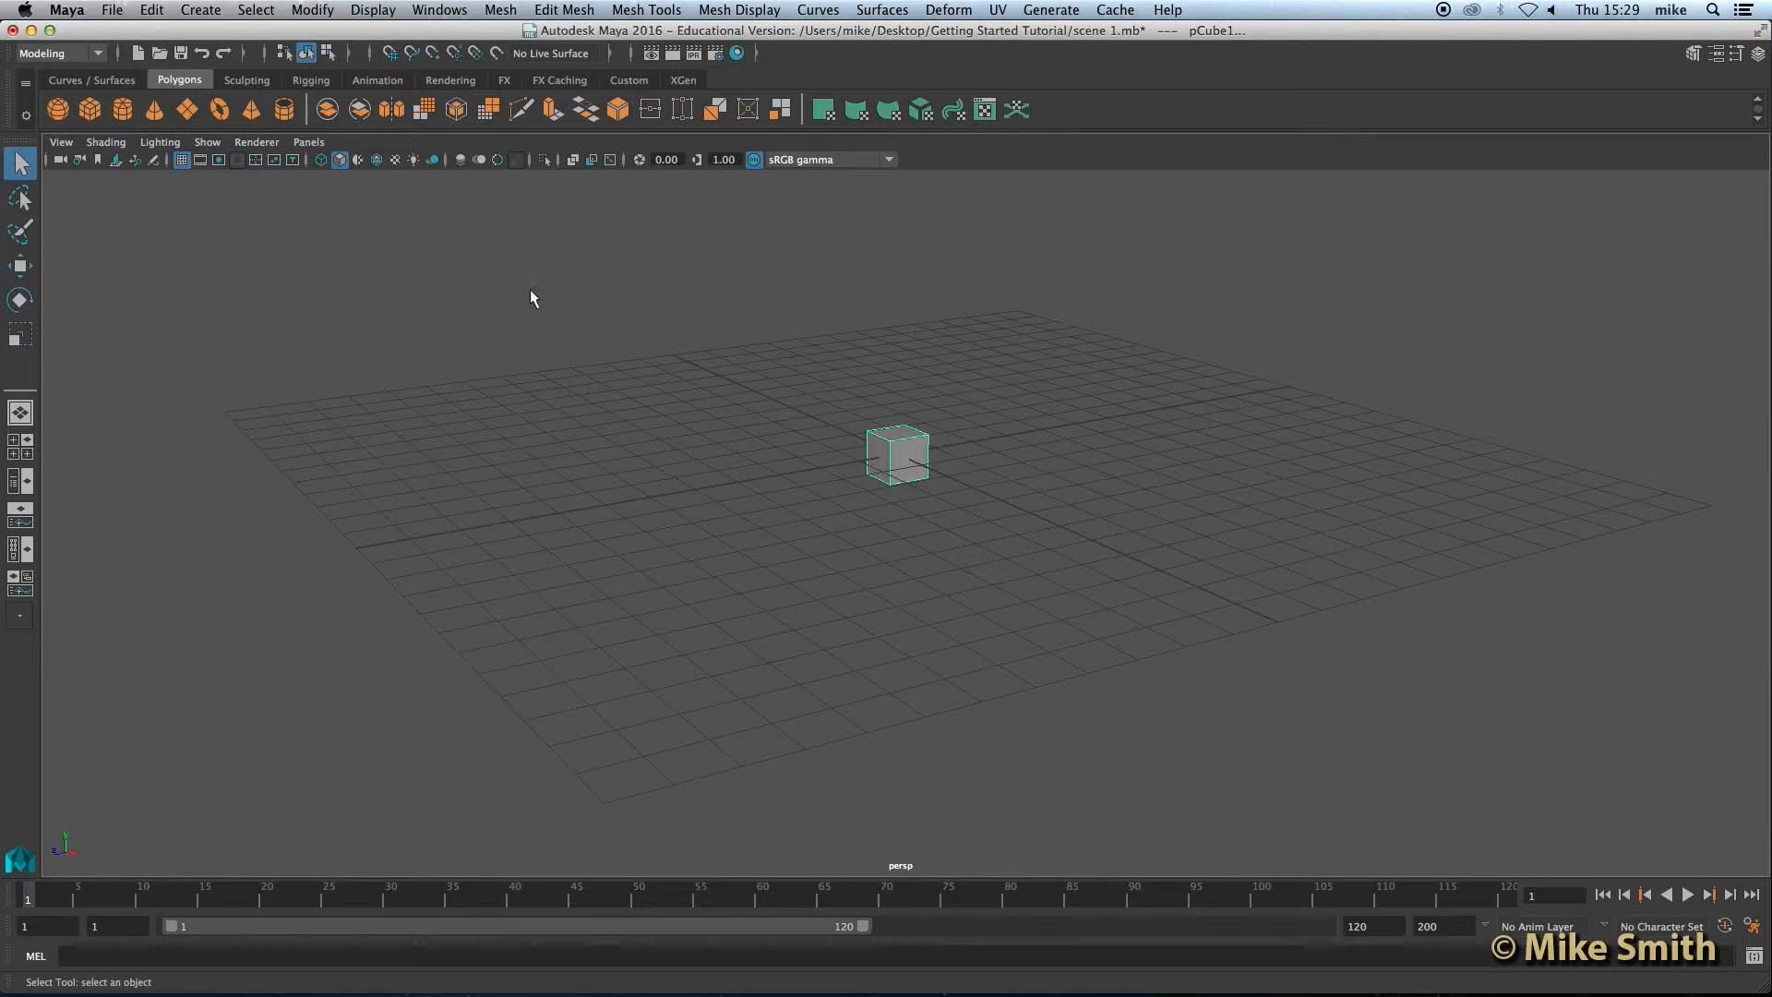
Step: Interactively draw a polygon box on the grid, dragging out its base and then pulling up its height
left_click(92, 105)
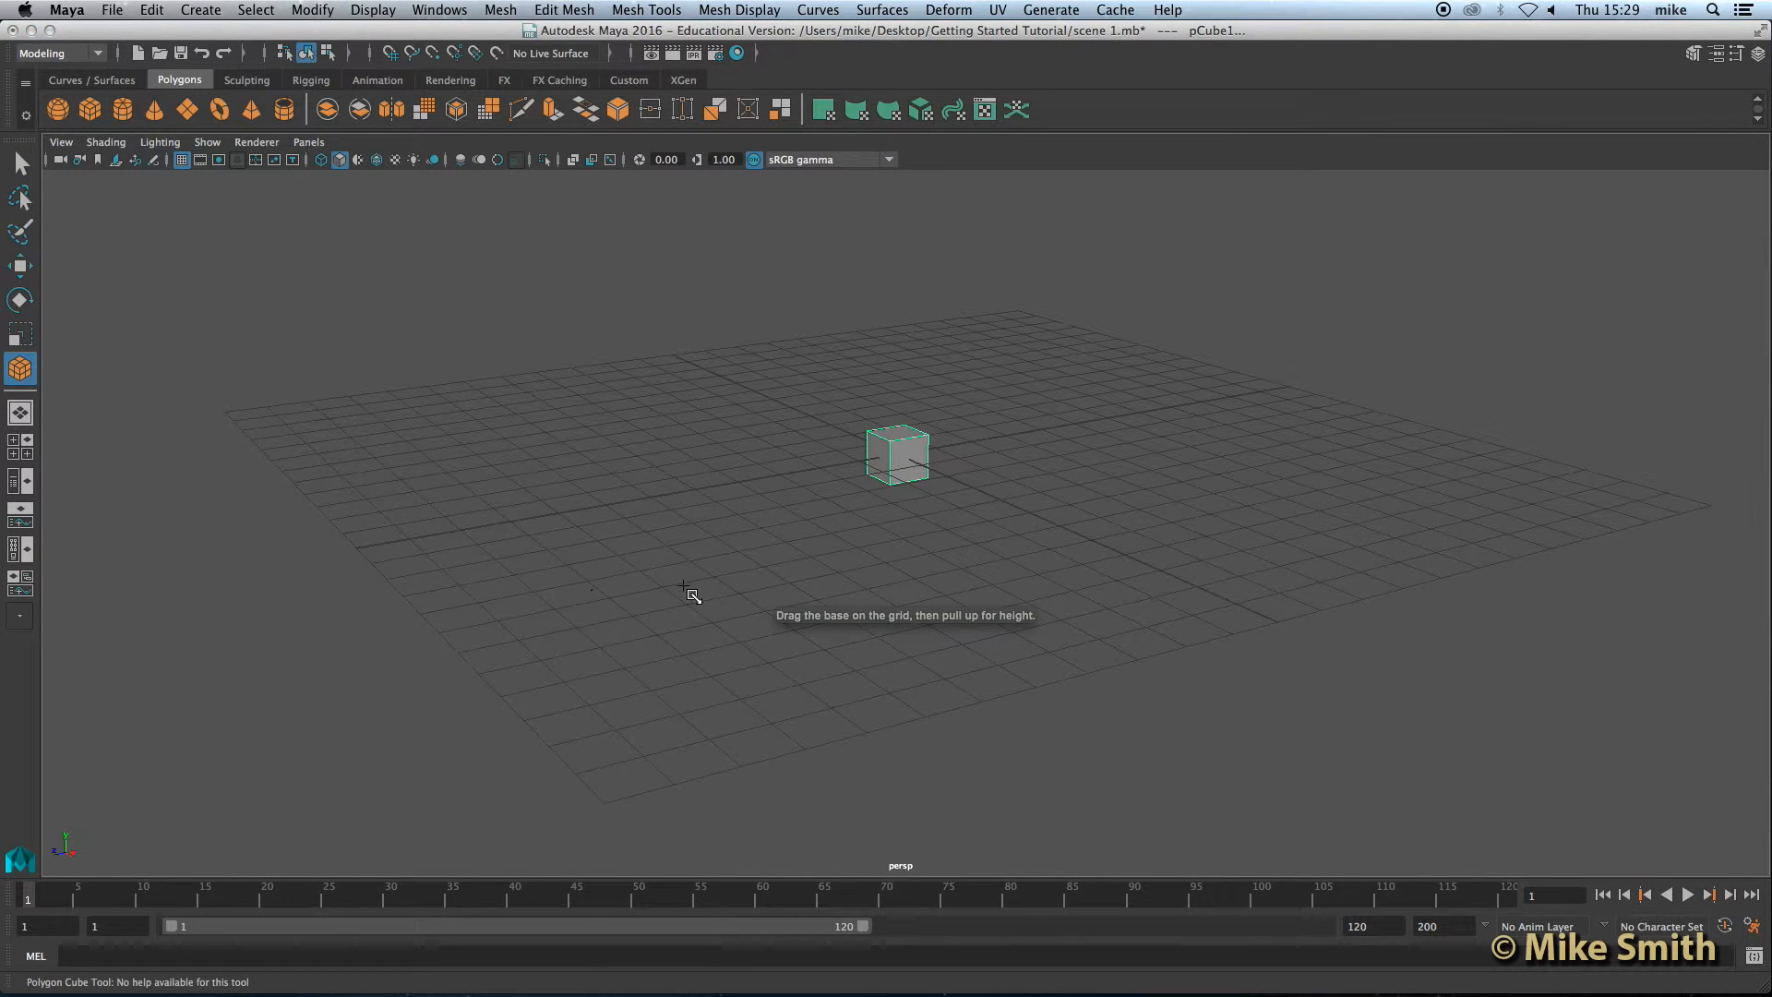
left_click_drag(559, 668, 862, 635)
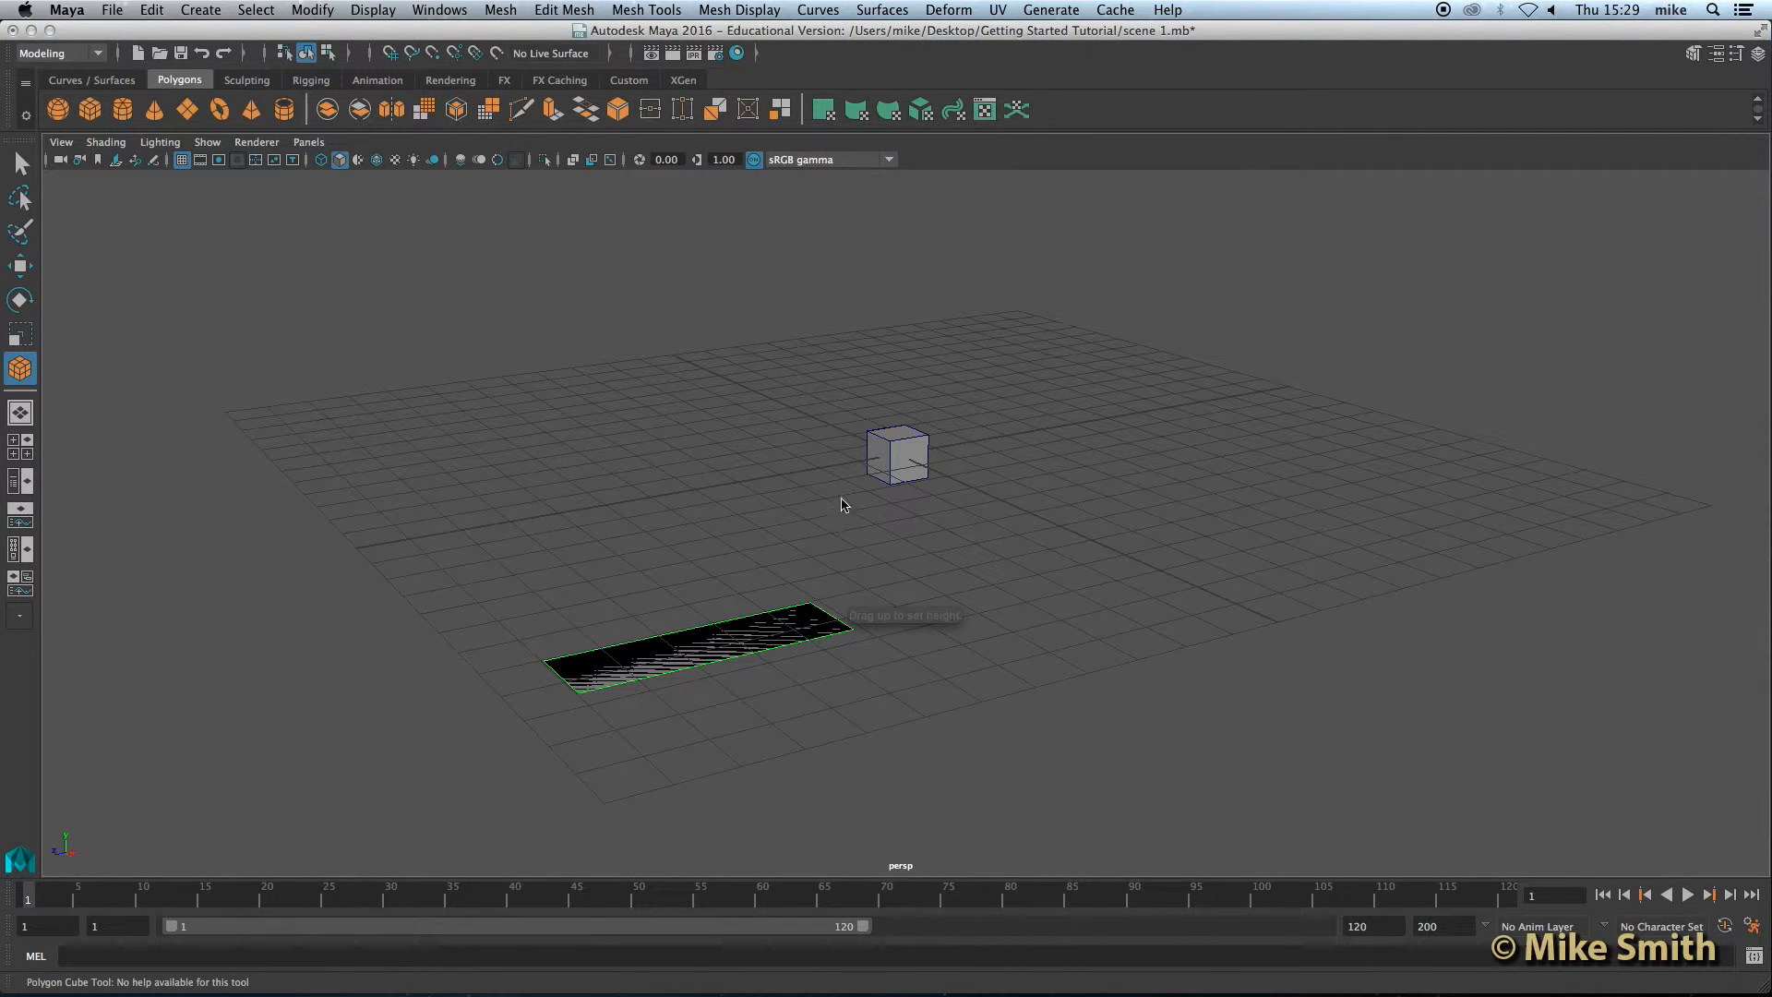
left_click_drag(835, 612, 803, 496)
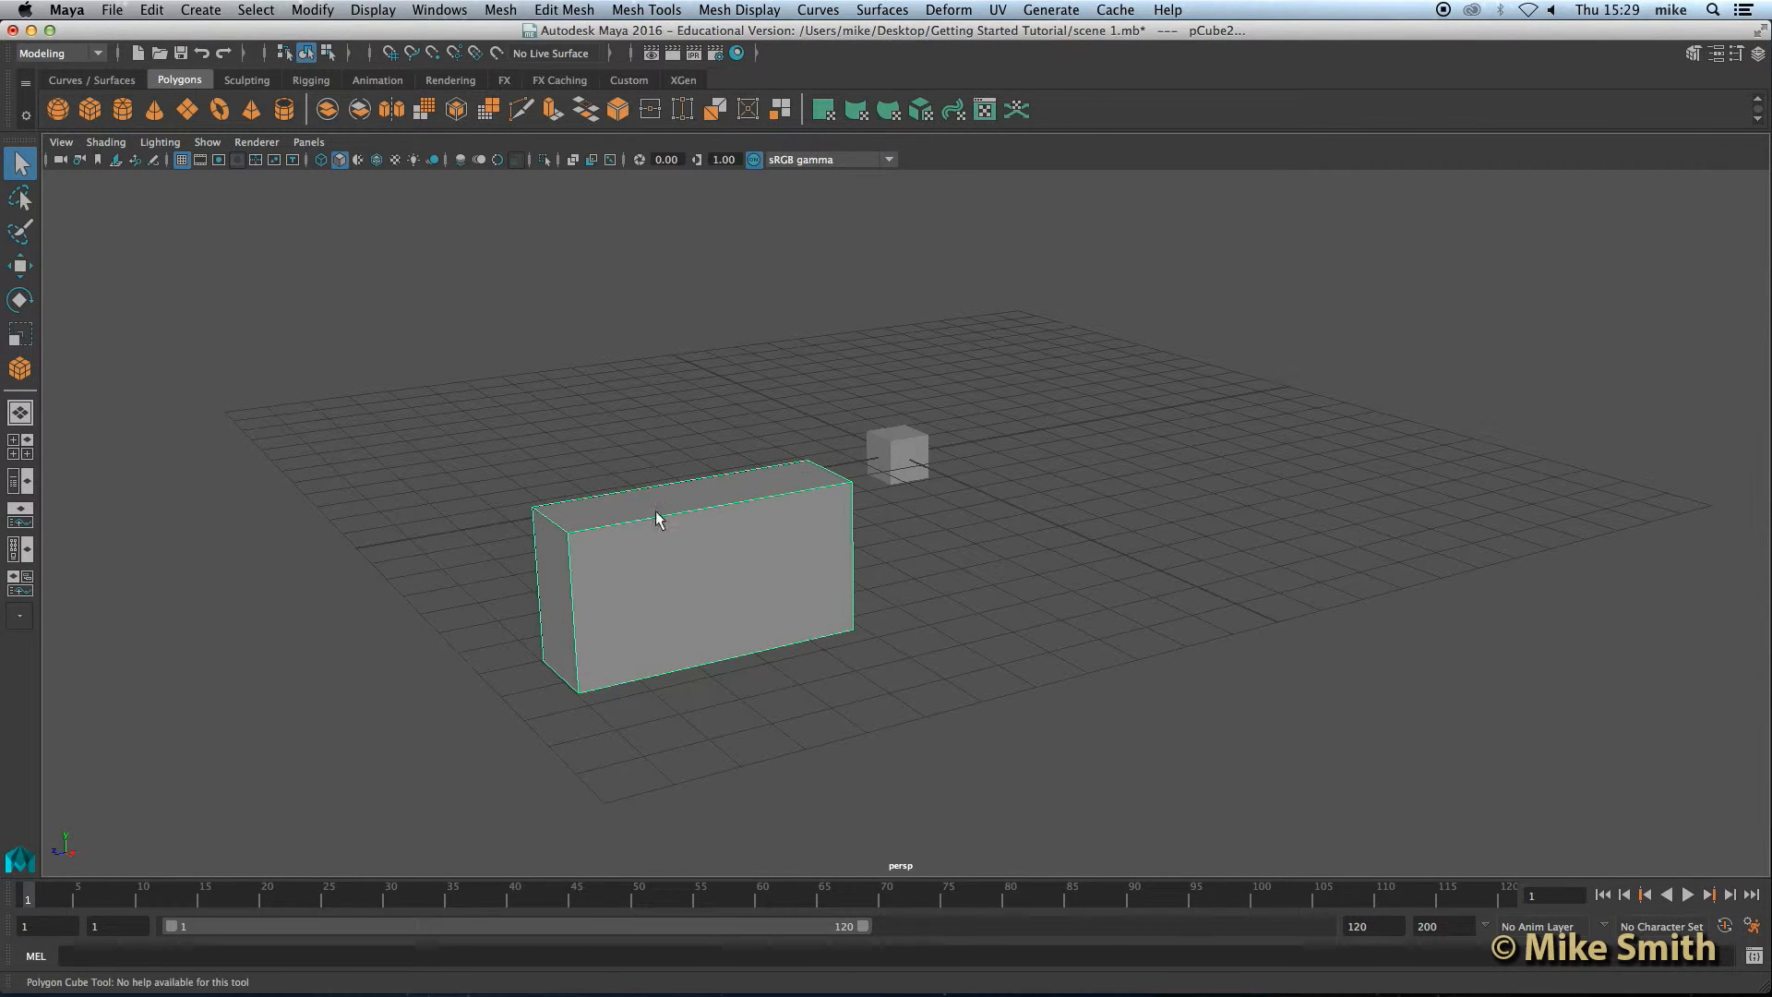
Step: Delete the original small cube and select the newly drawn box
left_click(901, 447)
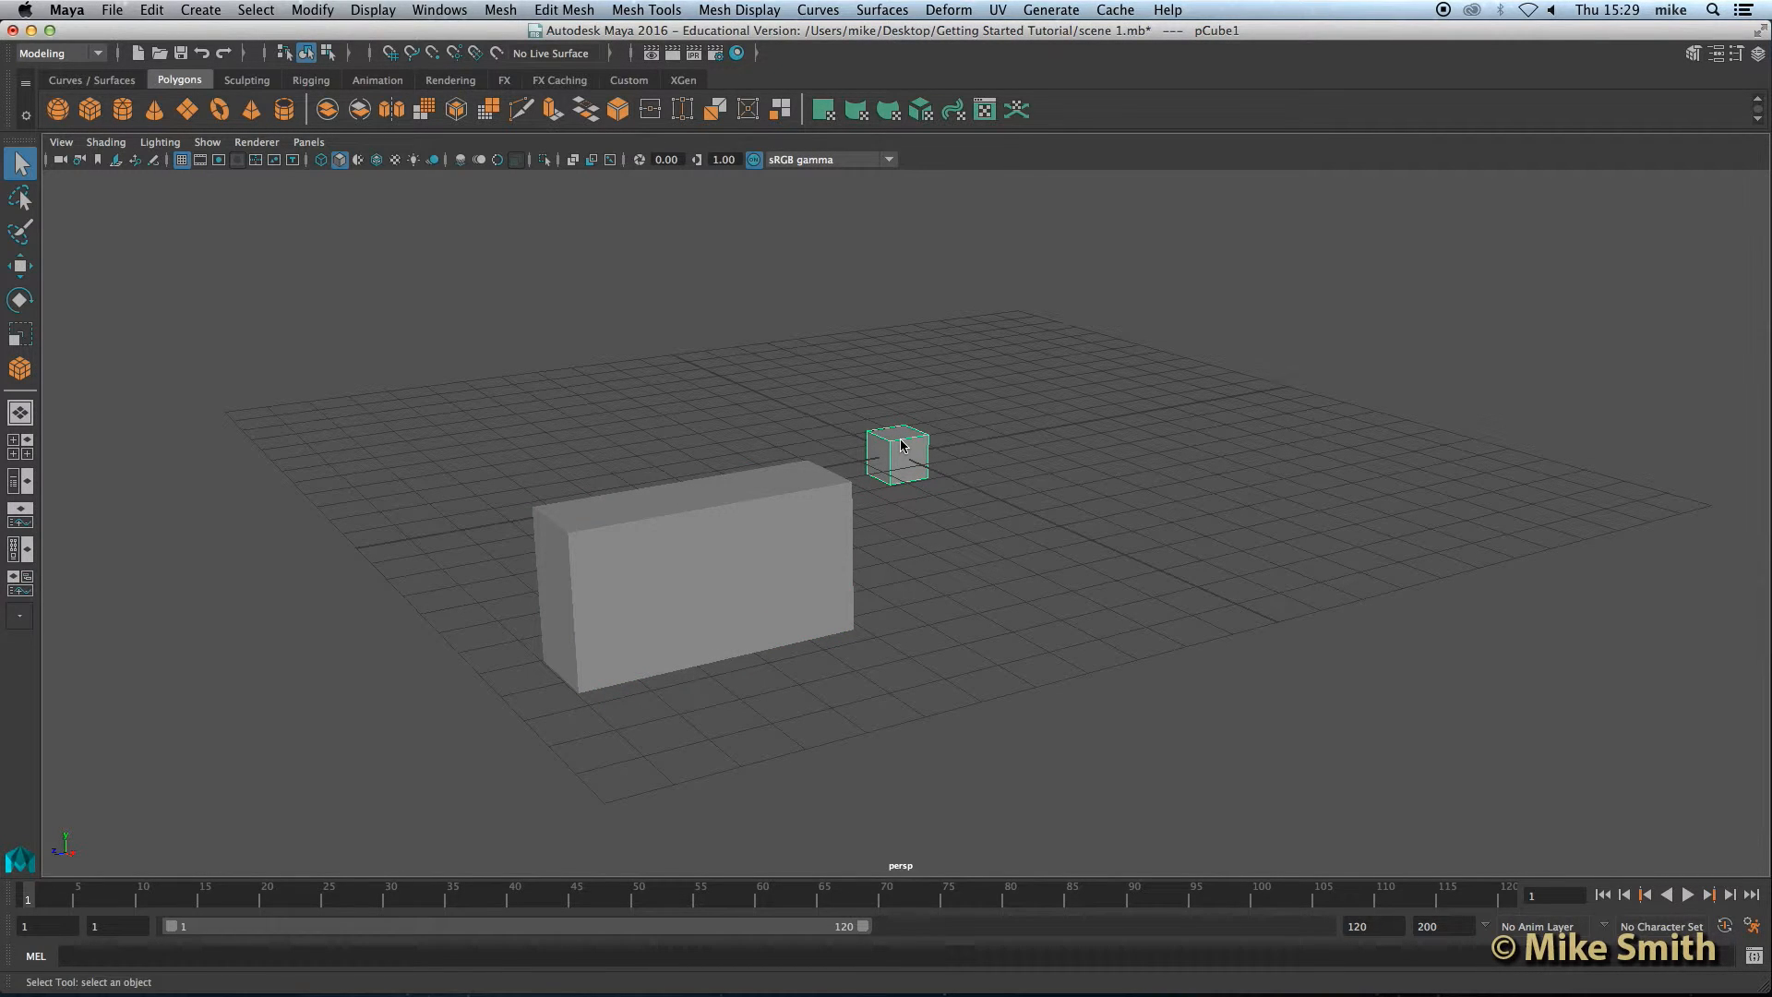
key("Delete")
left_click(729, 565)
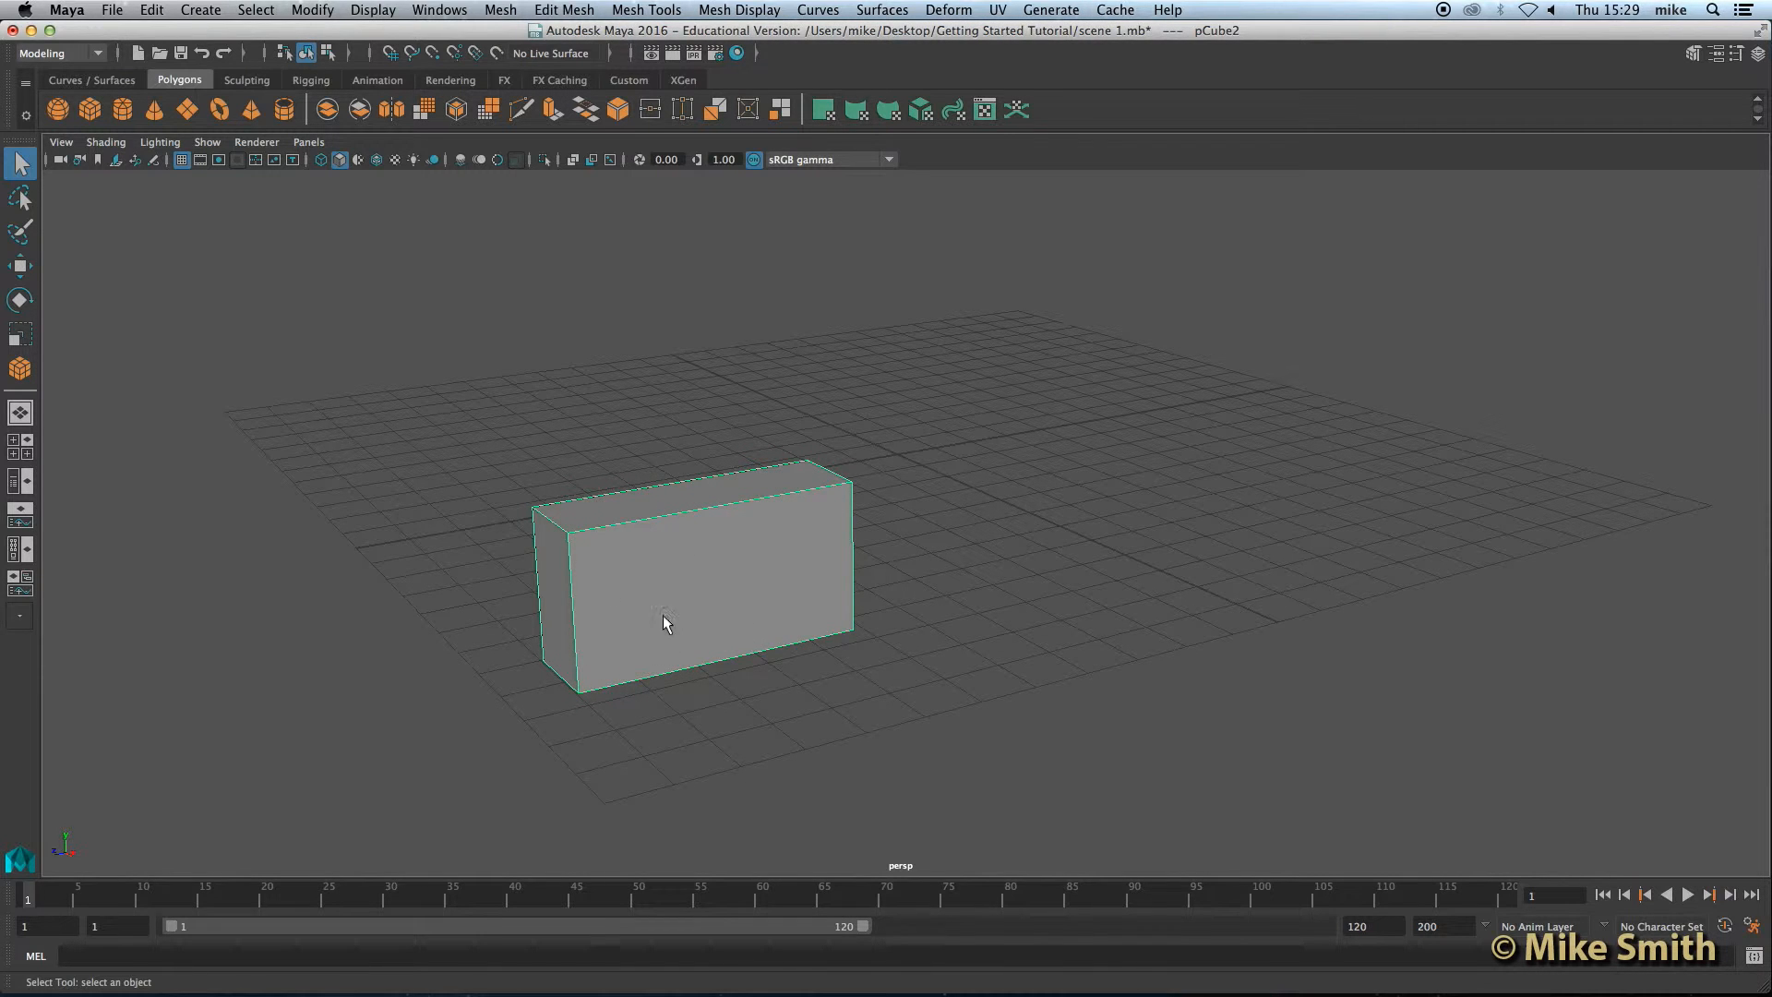
Step: Tumble around the box and frame it in the perspective view to examine it
left_click_drag(668, 605, 771, 594, "alt")
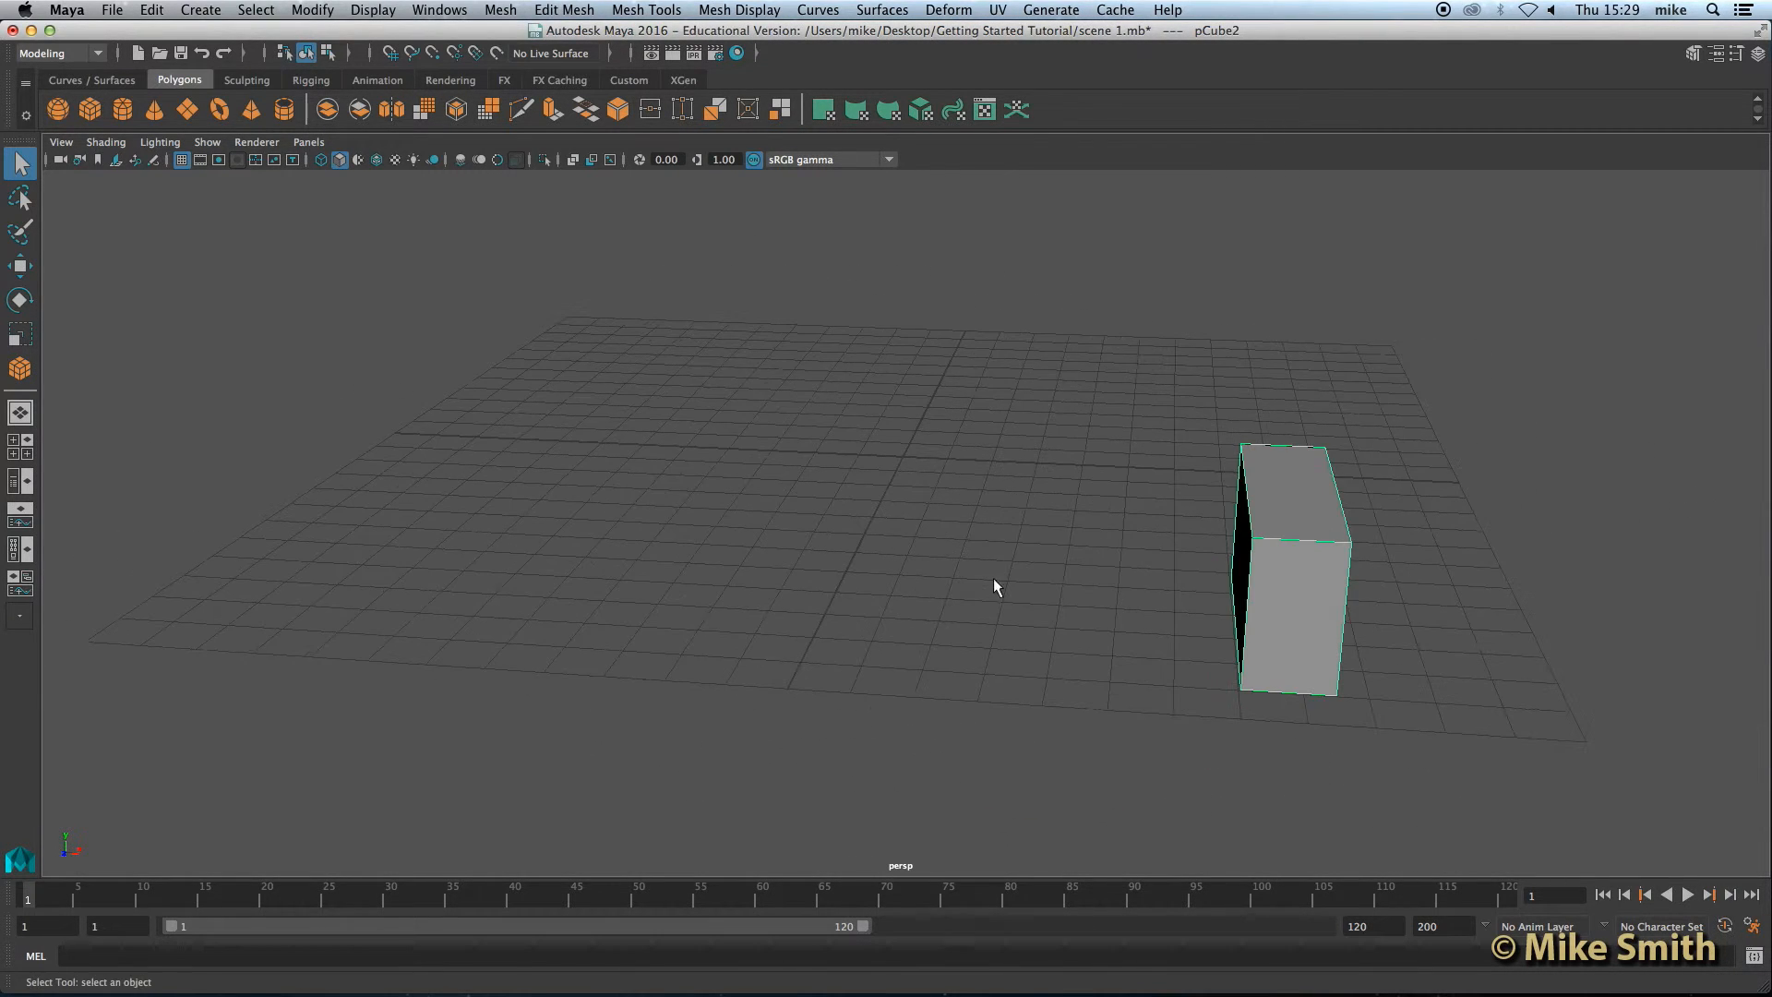
middle_click_drag(1212, 509, 1001, 507, "alt")
mouse_move(673, 538)
left_mouse_down("alt")
mouse_move(746, 529)
mouse_move(661, 518)
left_mouse_up("alt")
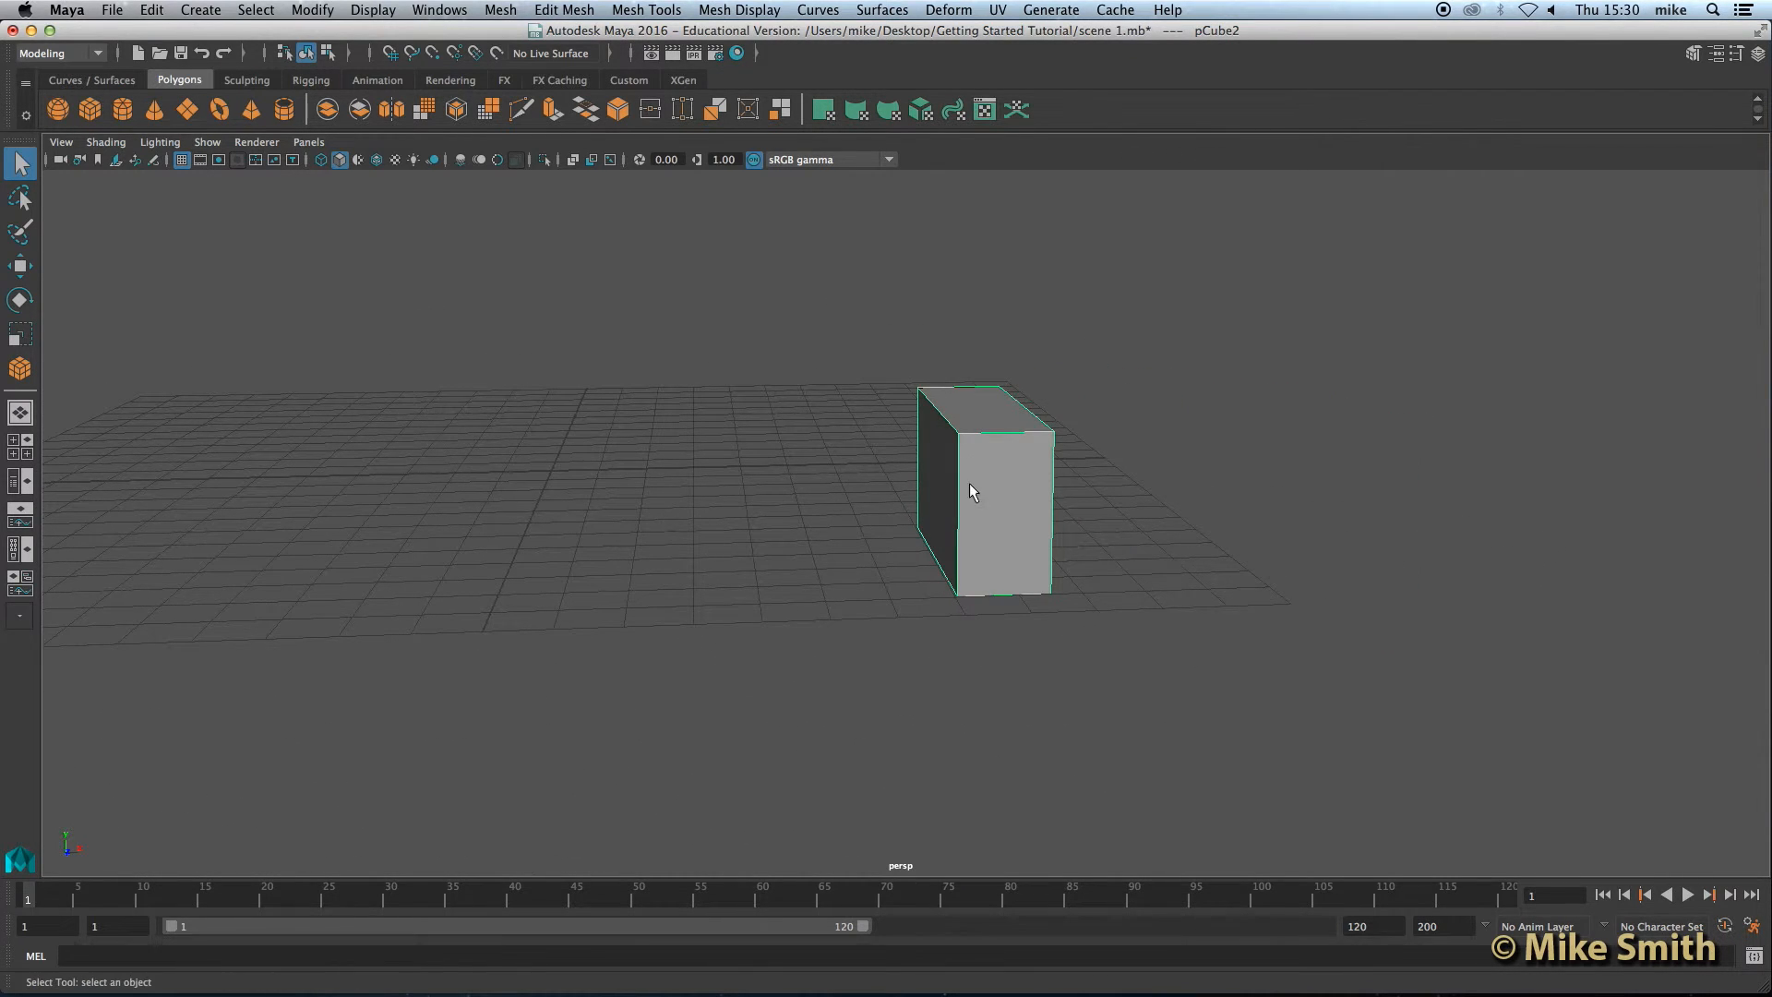
key("f")
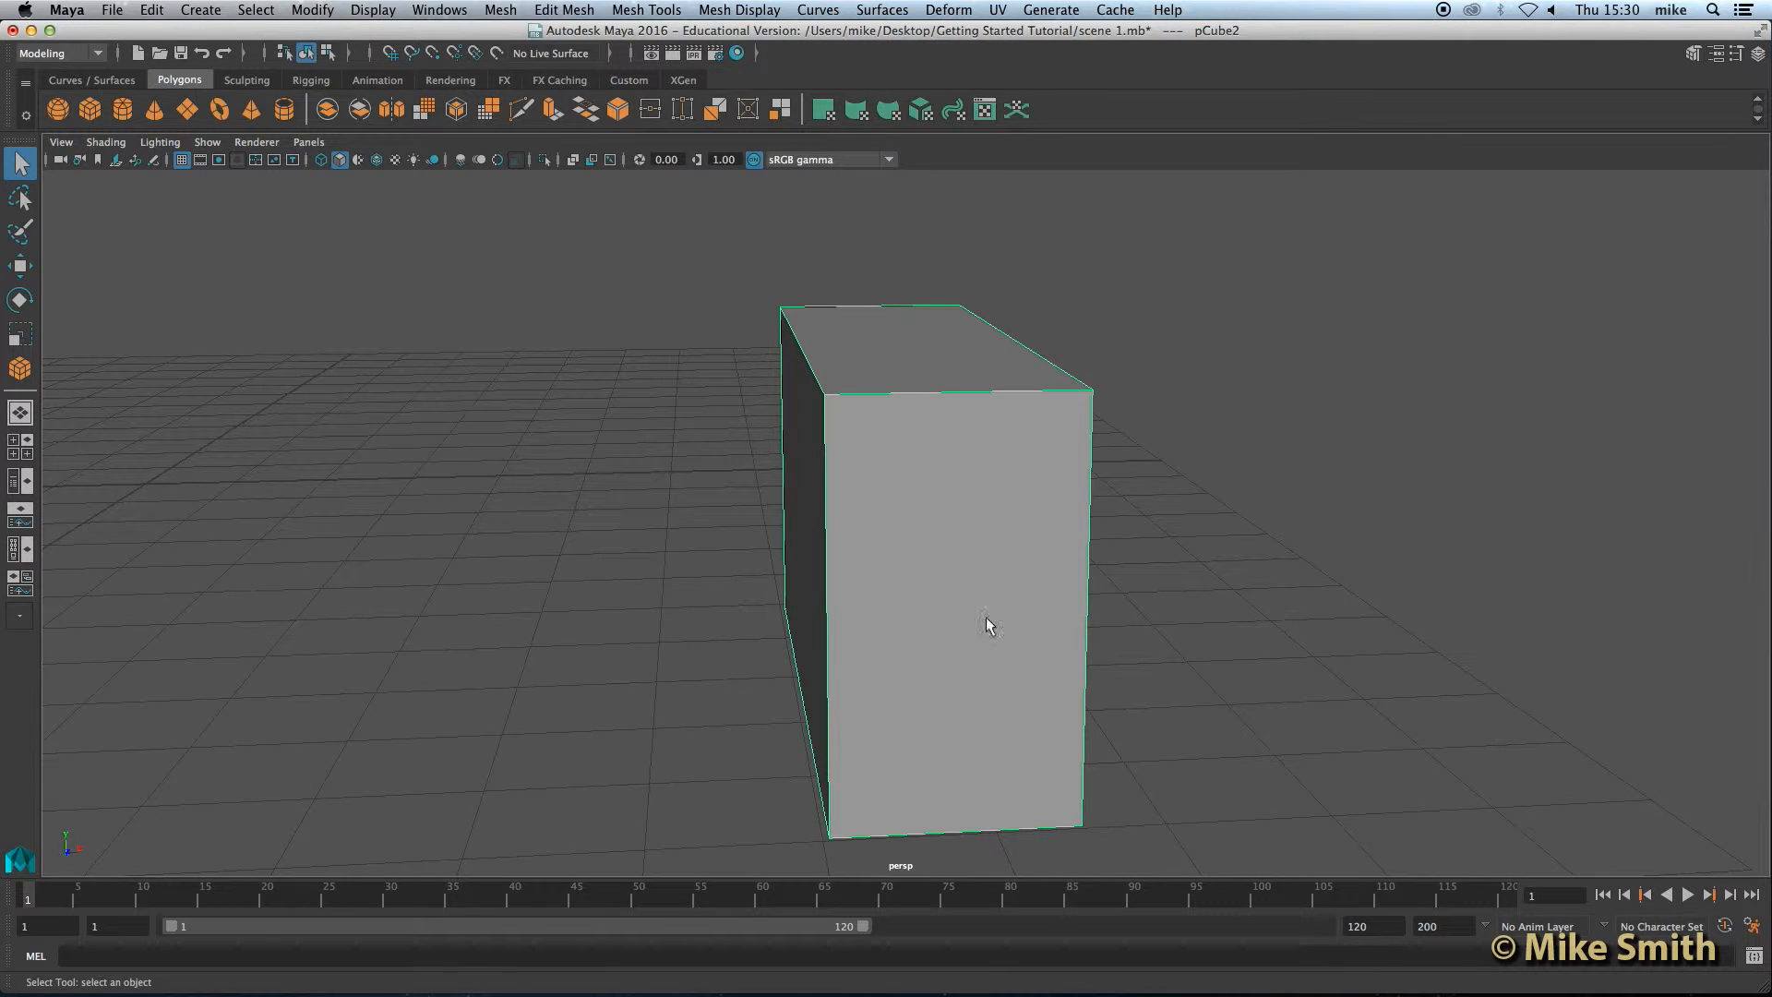
left_click_drag(1242, 619, 1049, 618, "alt")
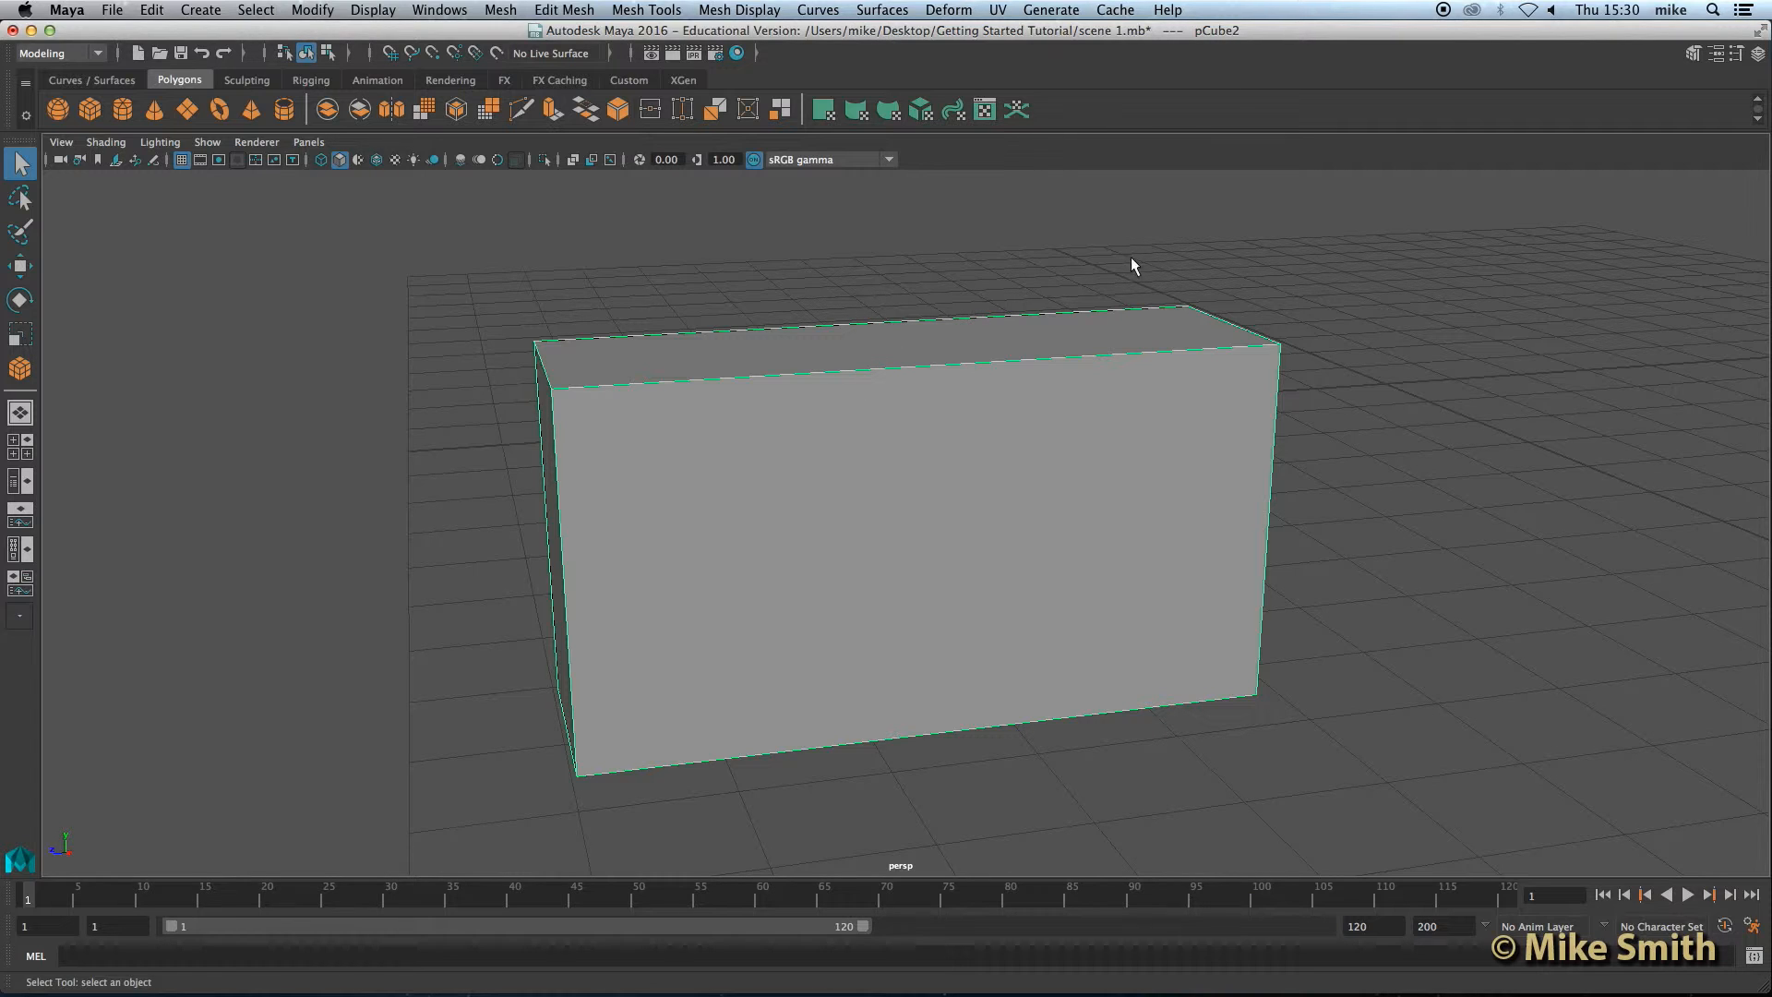
left_click(1298, 224)
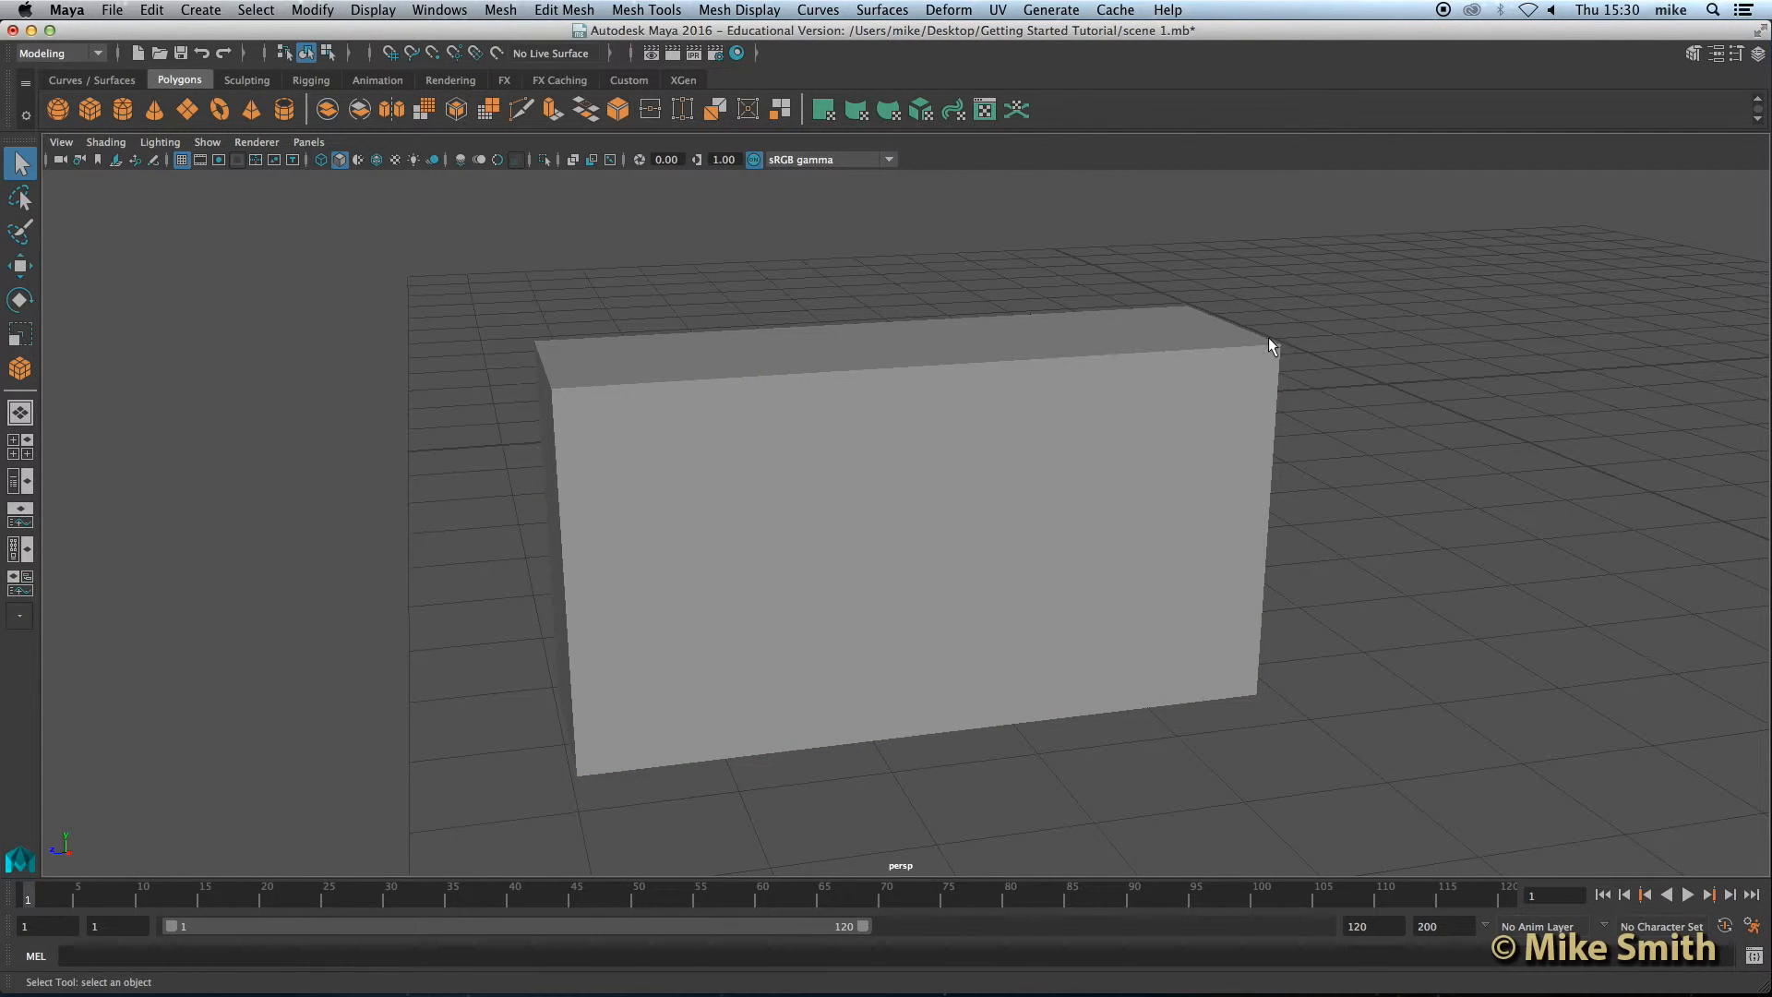
left_click_drag(723, 507, 760, 511, "alt")
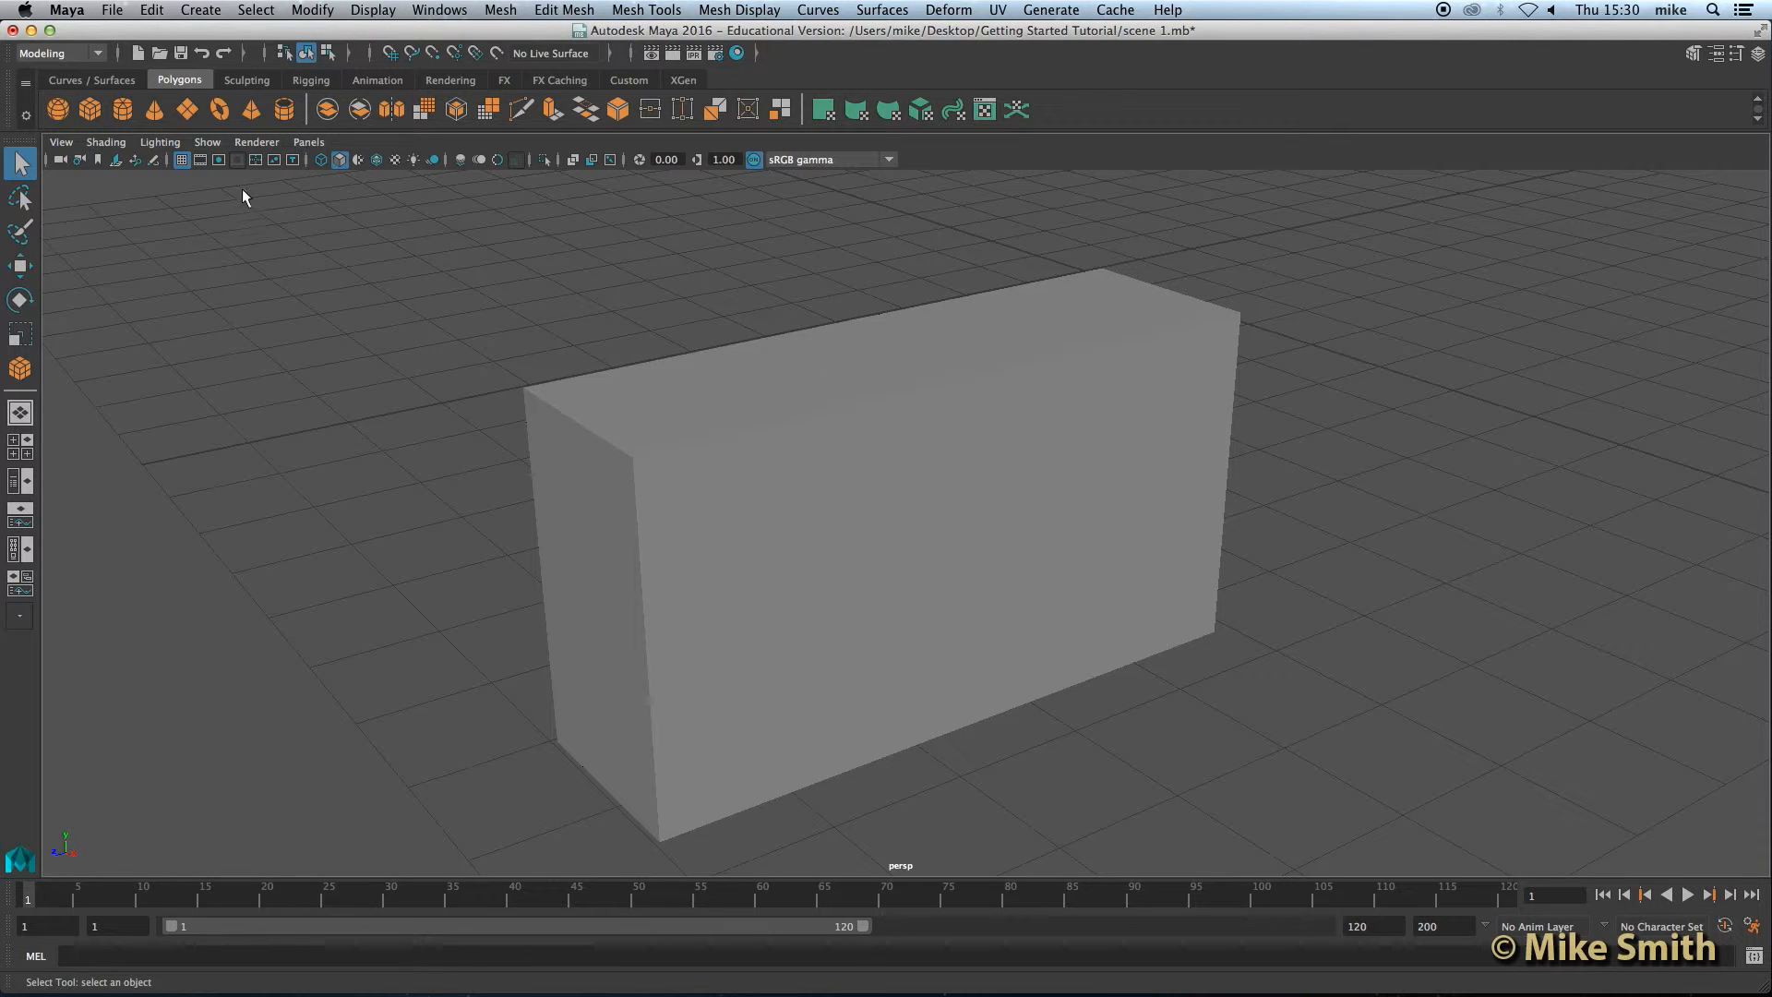
Step: Switch the perspective view's shading to Wireframe on Shaded
left_click(111, 148)
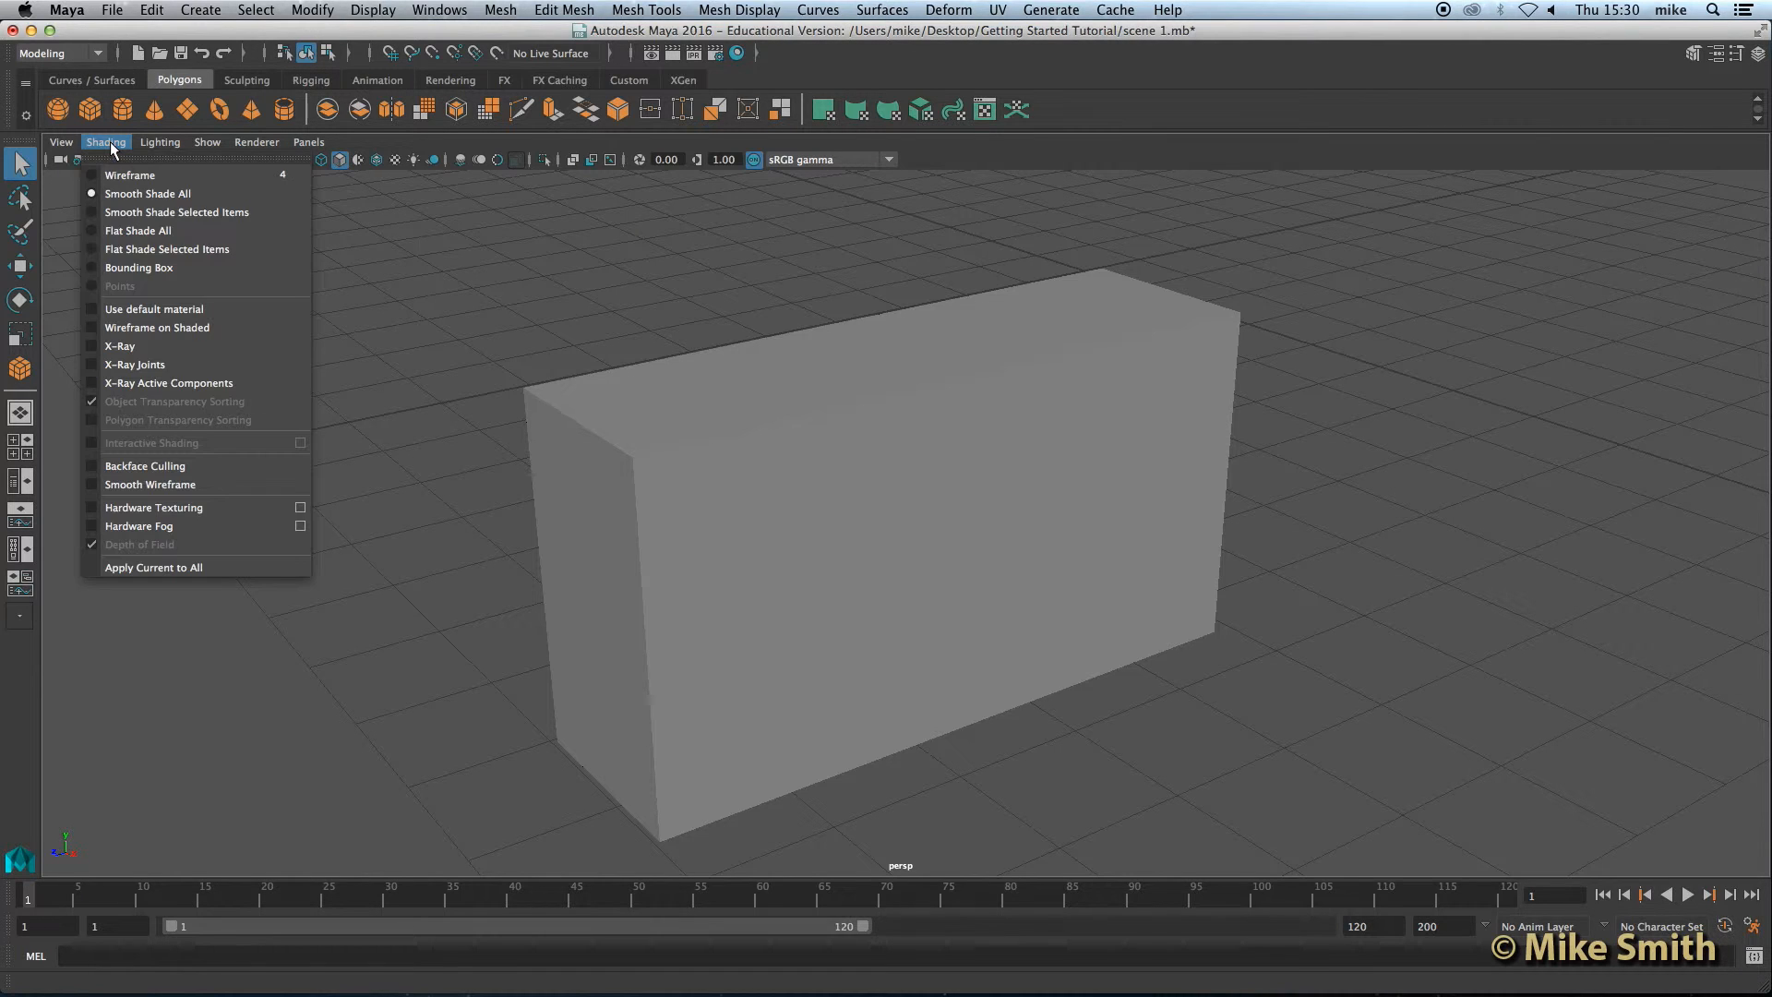
left_click(162, 328)
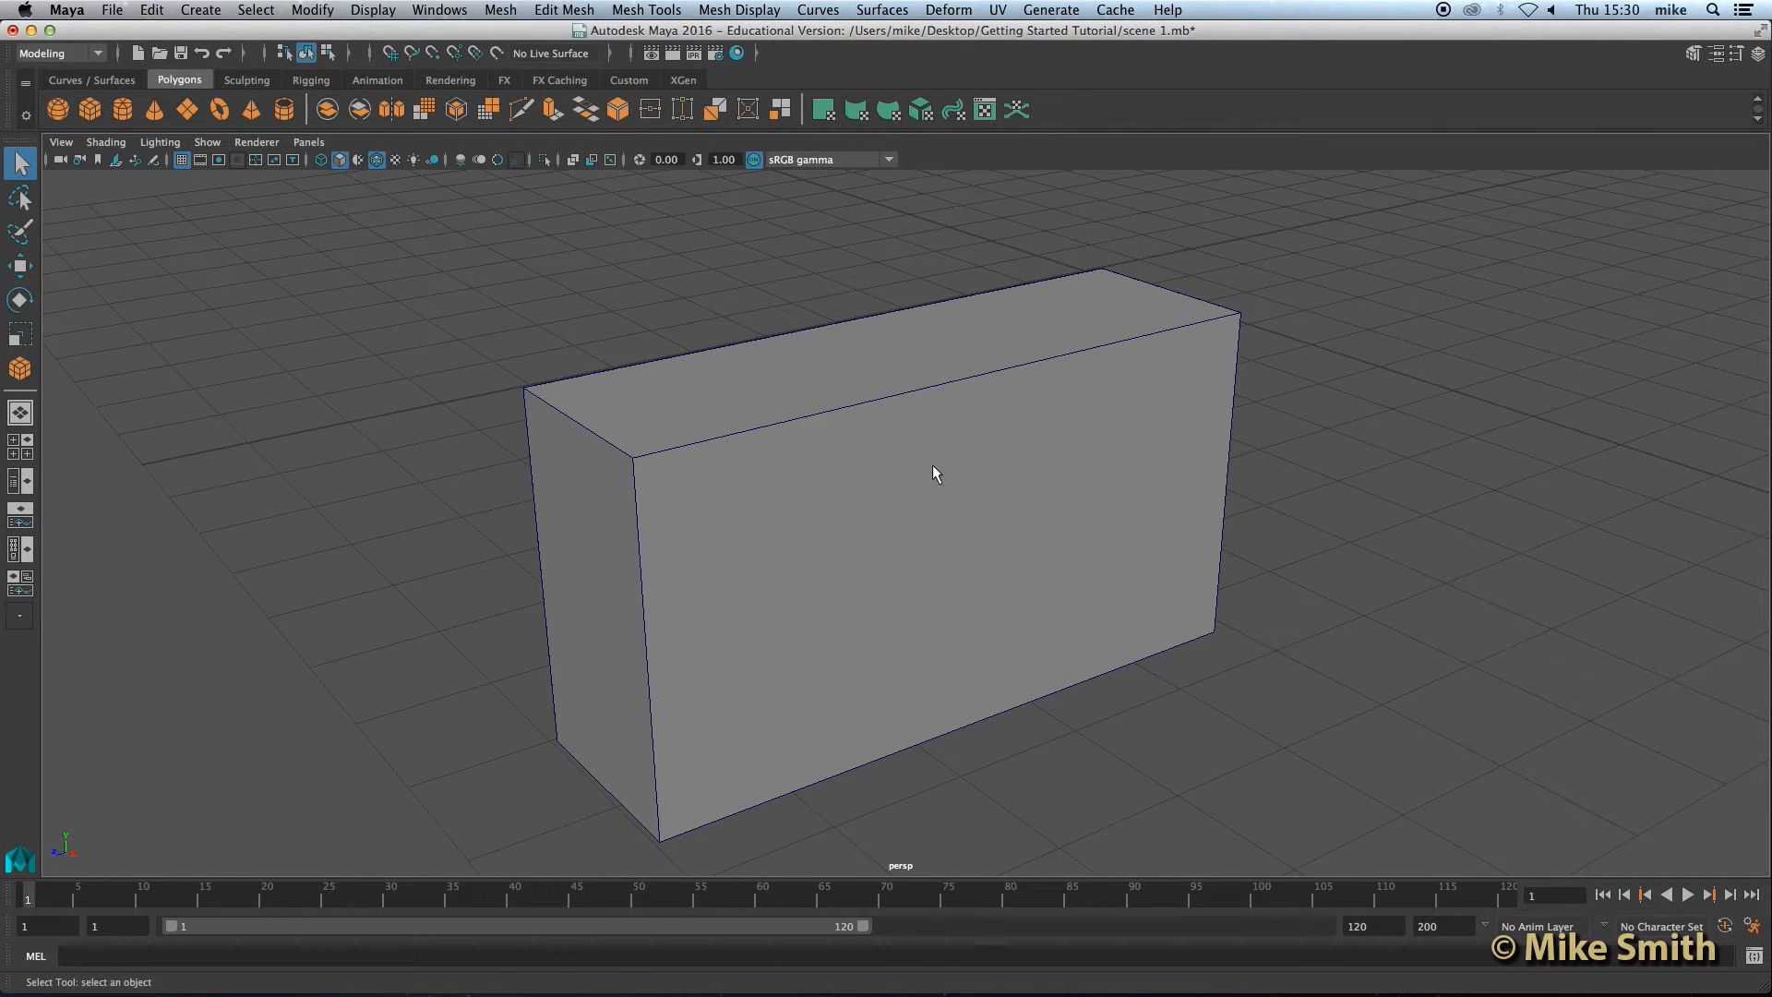
scroll(923, 468, "down", 3)
left_click_drag(890, 487, 808, 513, "alt")
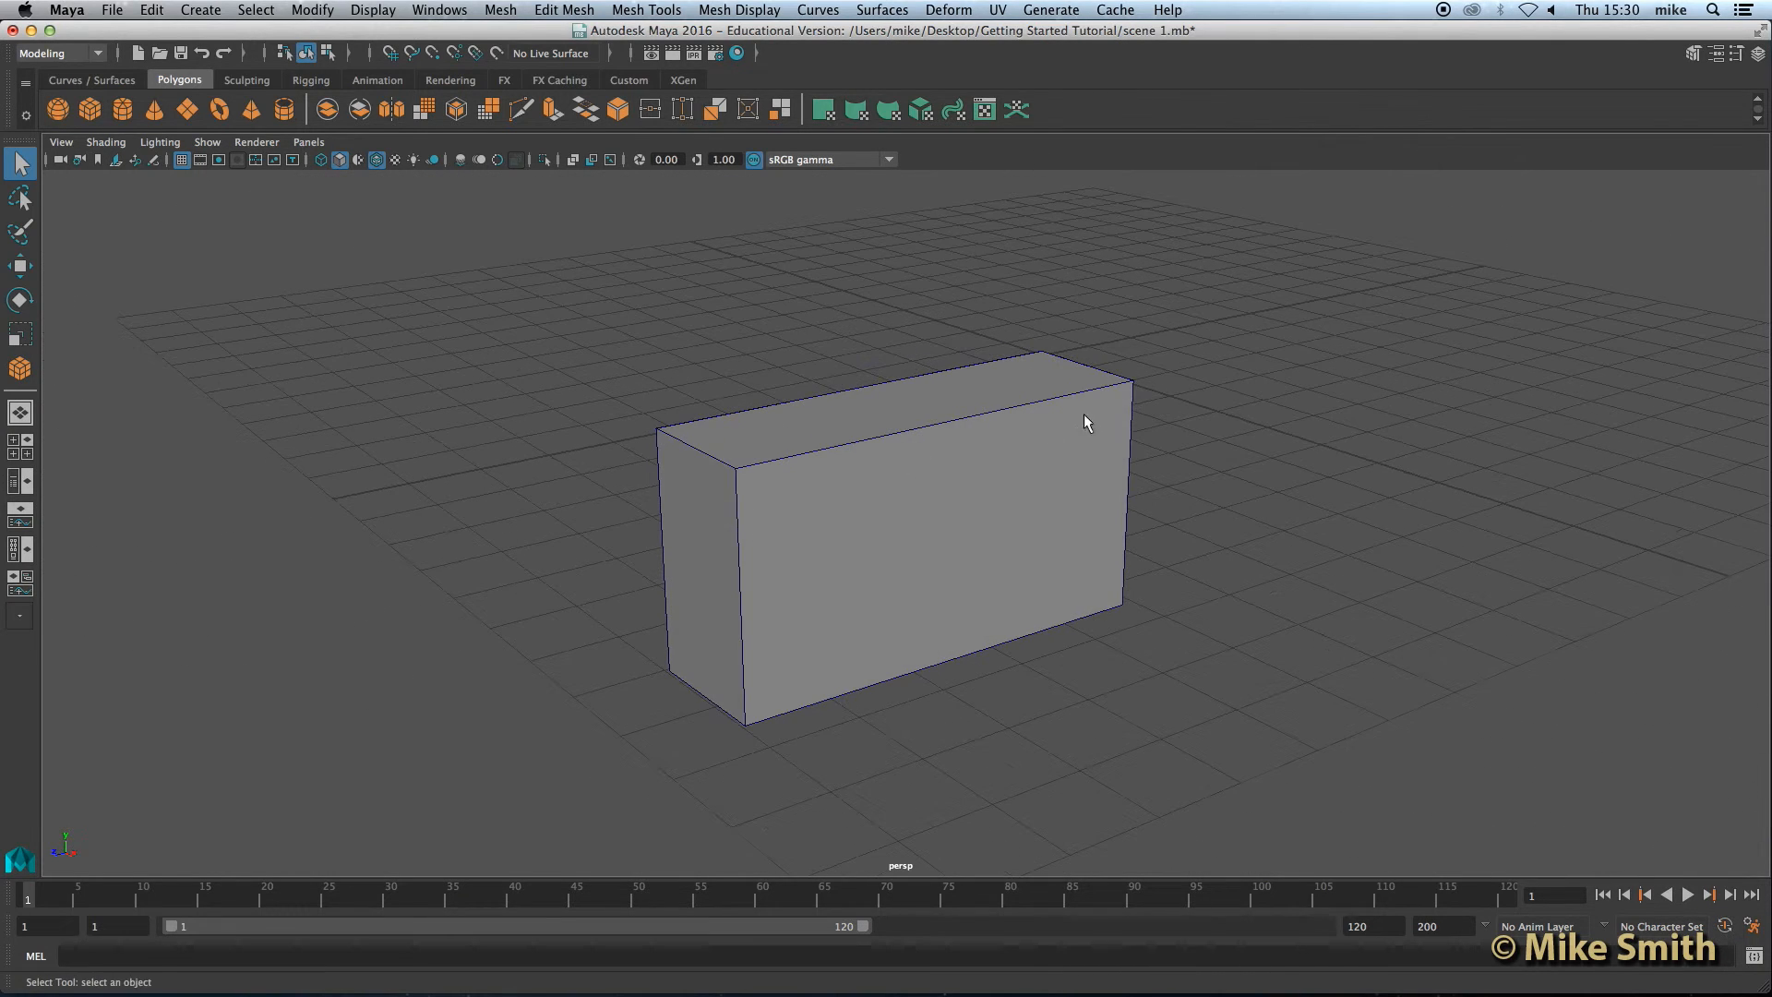
left_click_drag(927, 411, 825, 436, "alt")
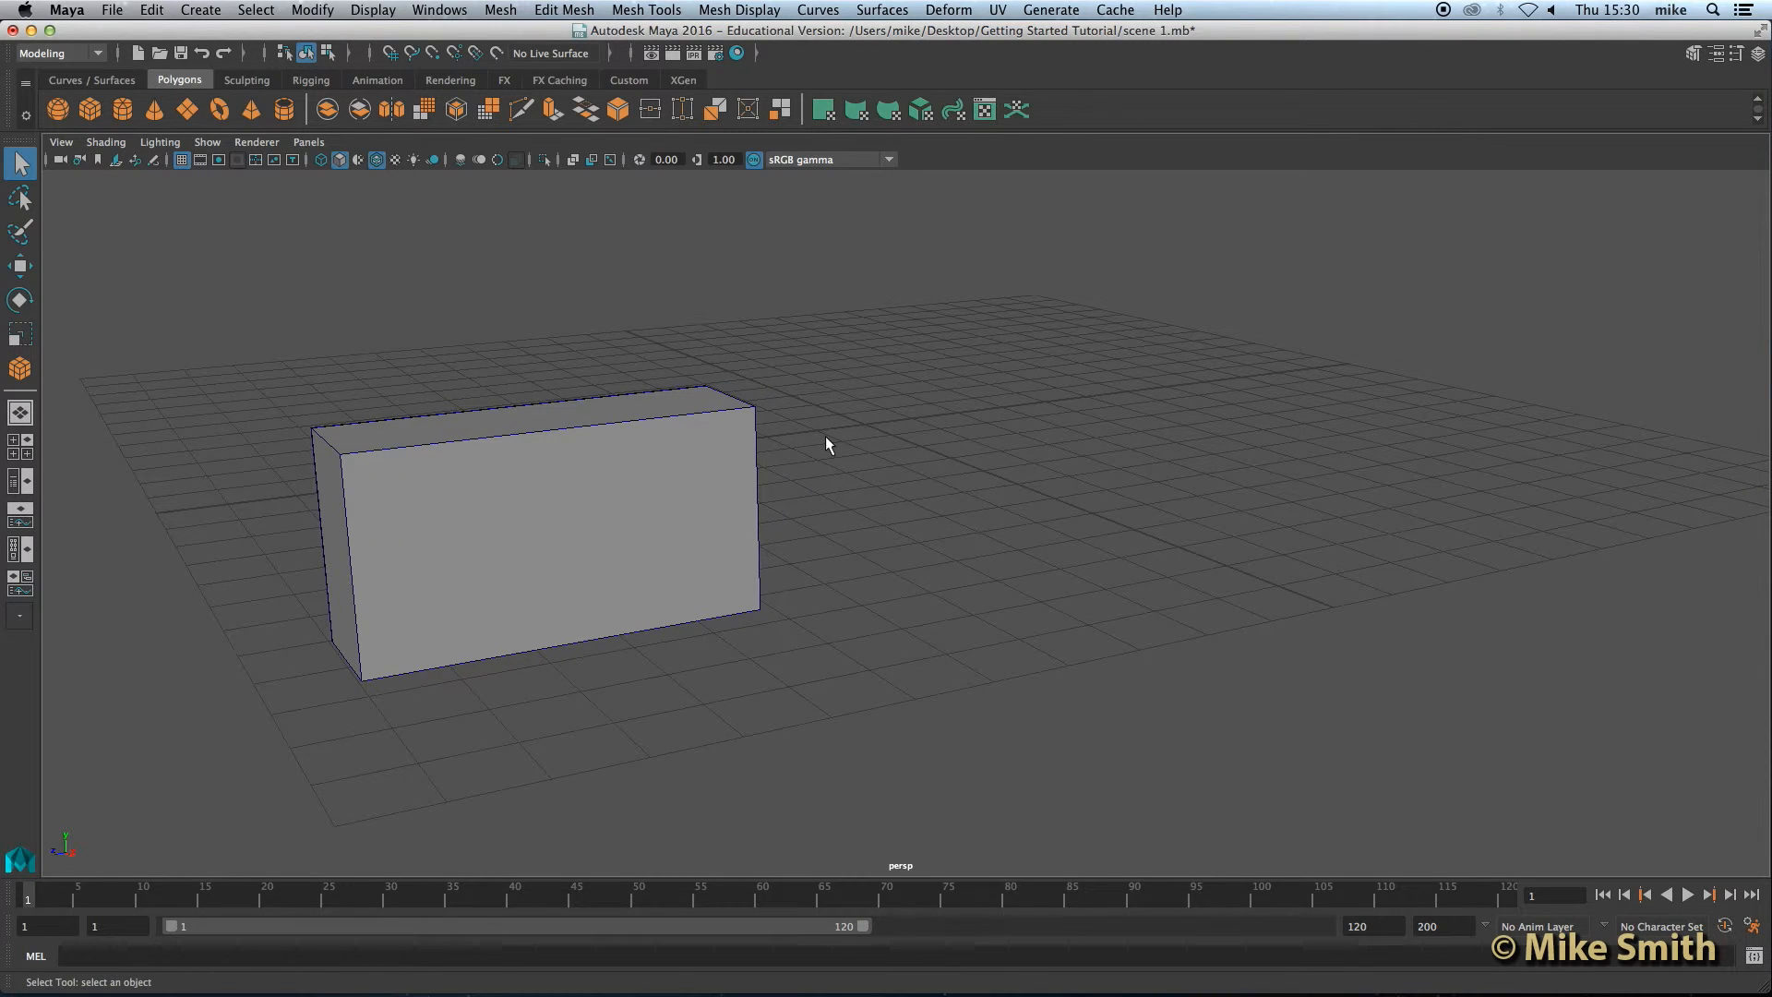
Step: Select the box, show the Channel Box and expand its polyCube2 input attributes
left_click(478, 469)
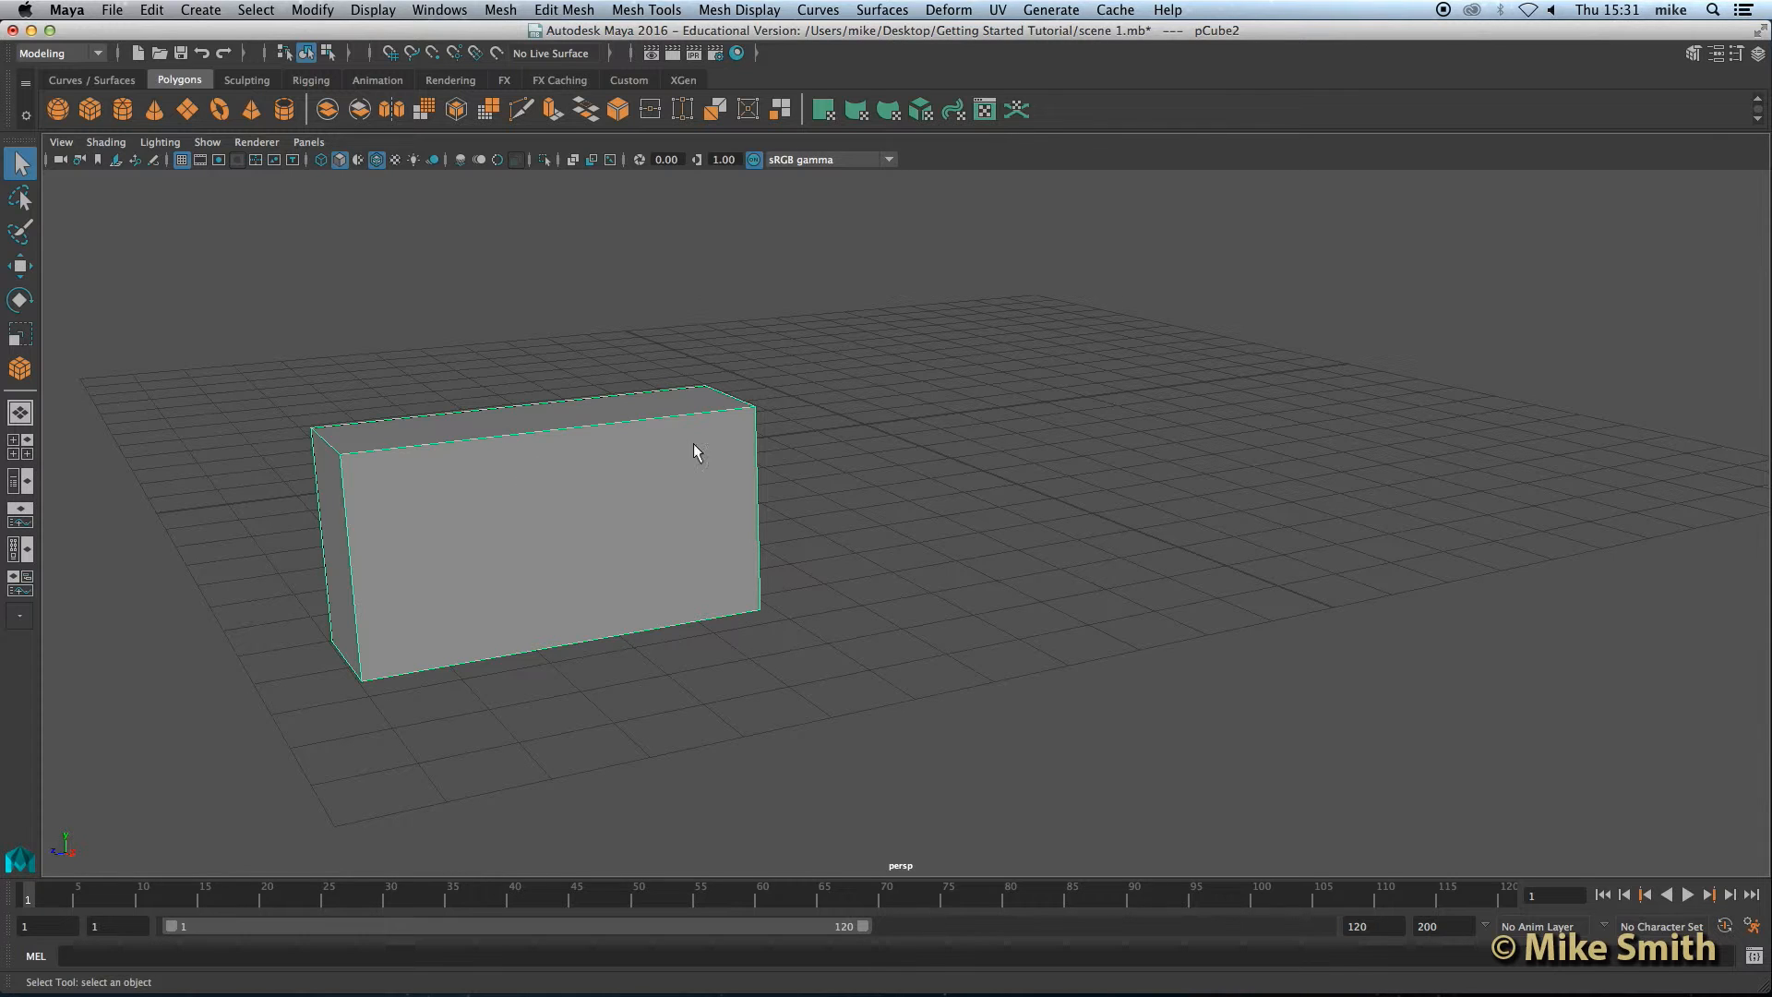
left_click(1758, 54)
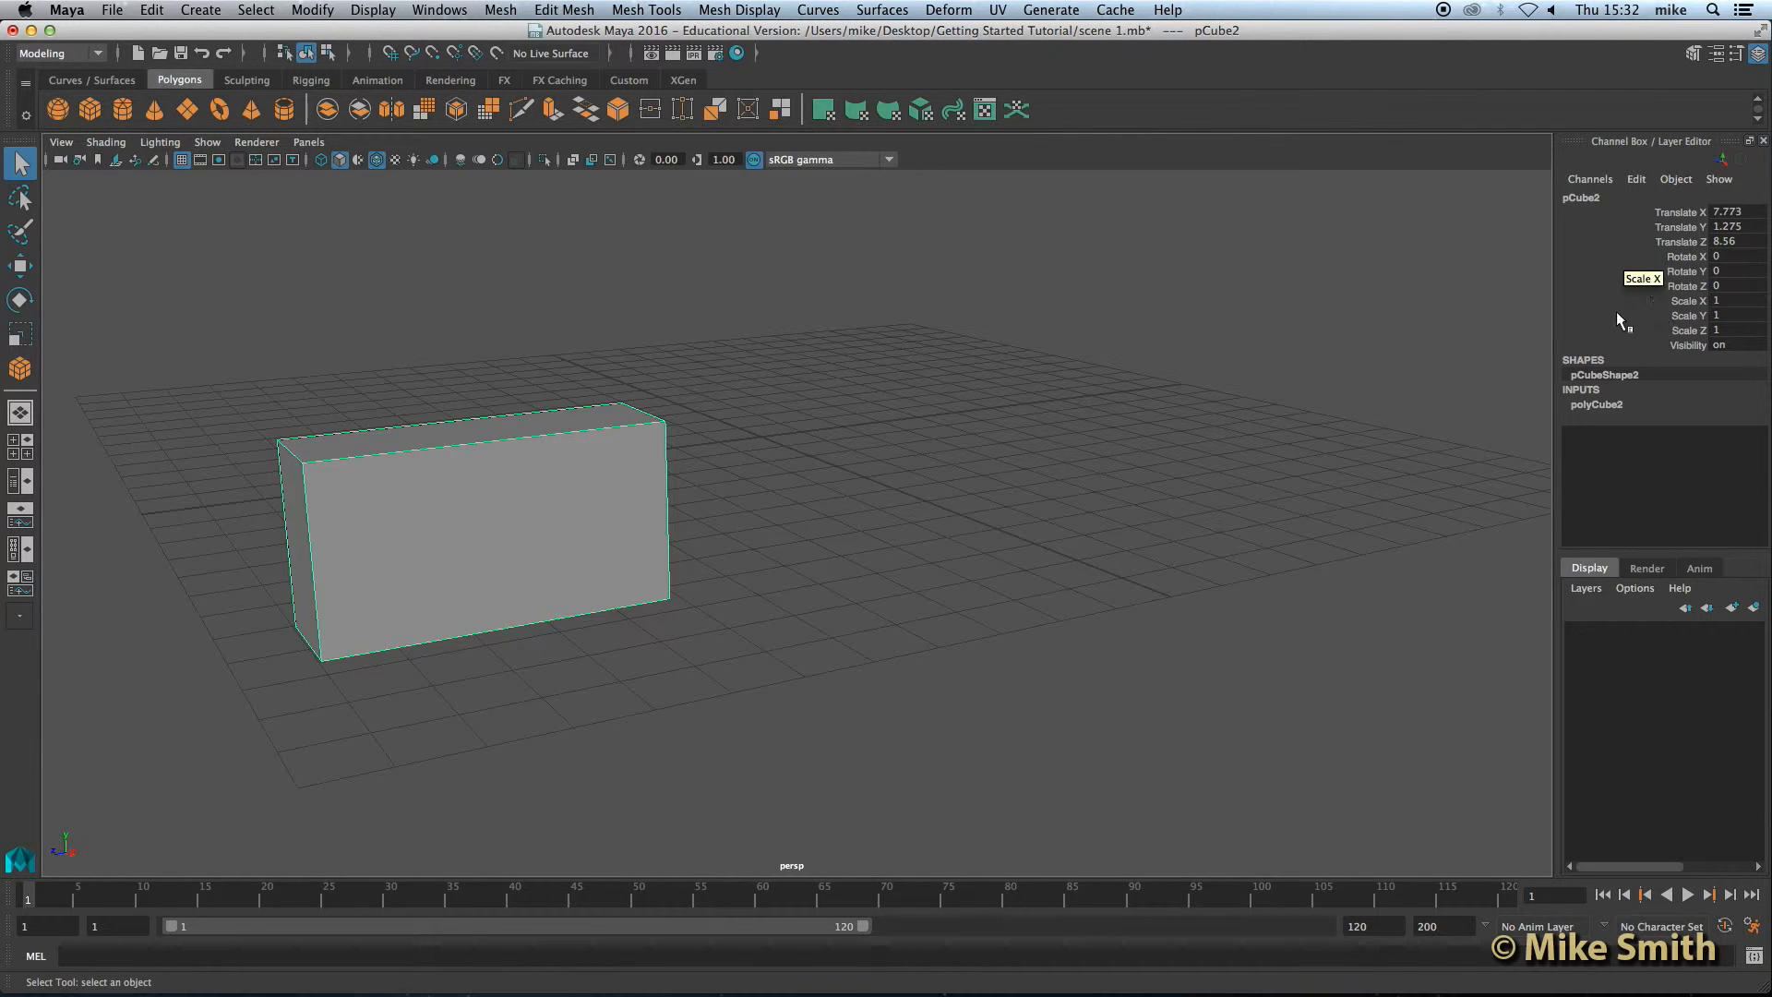
left_click(1613, 407)
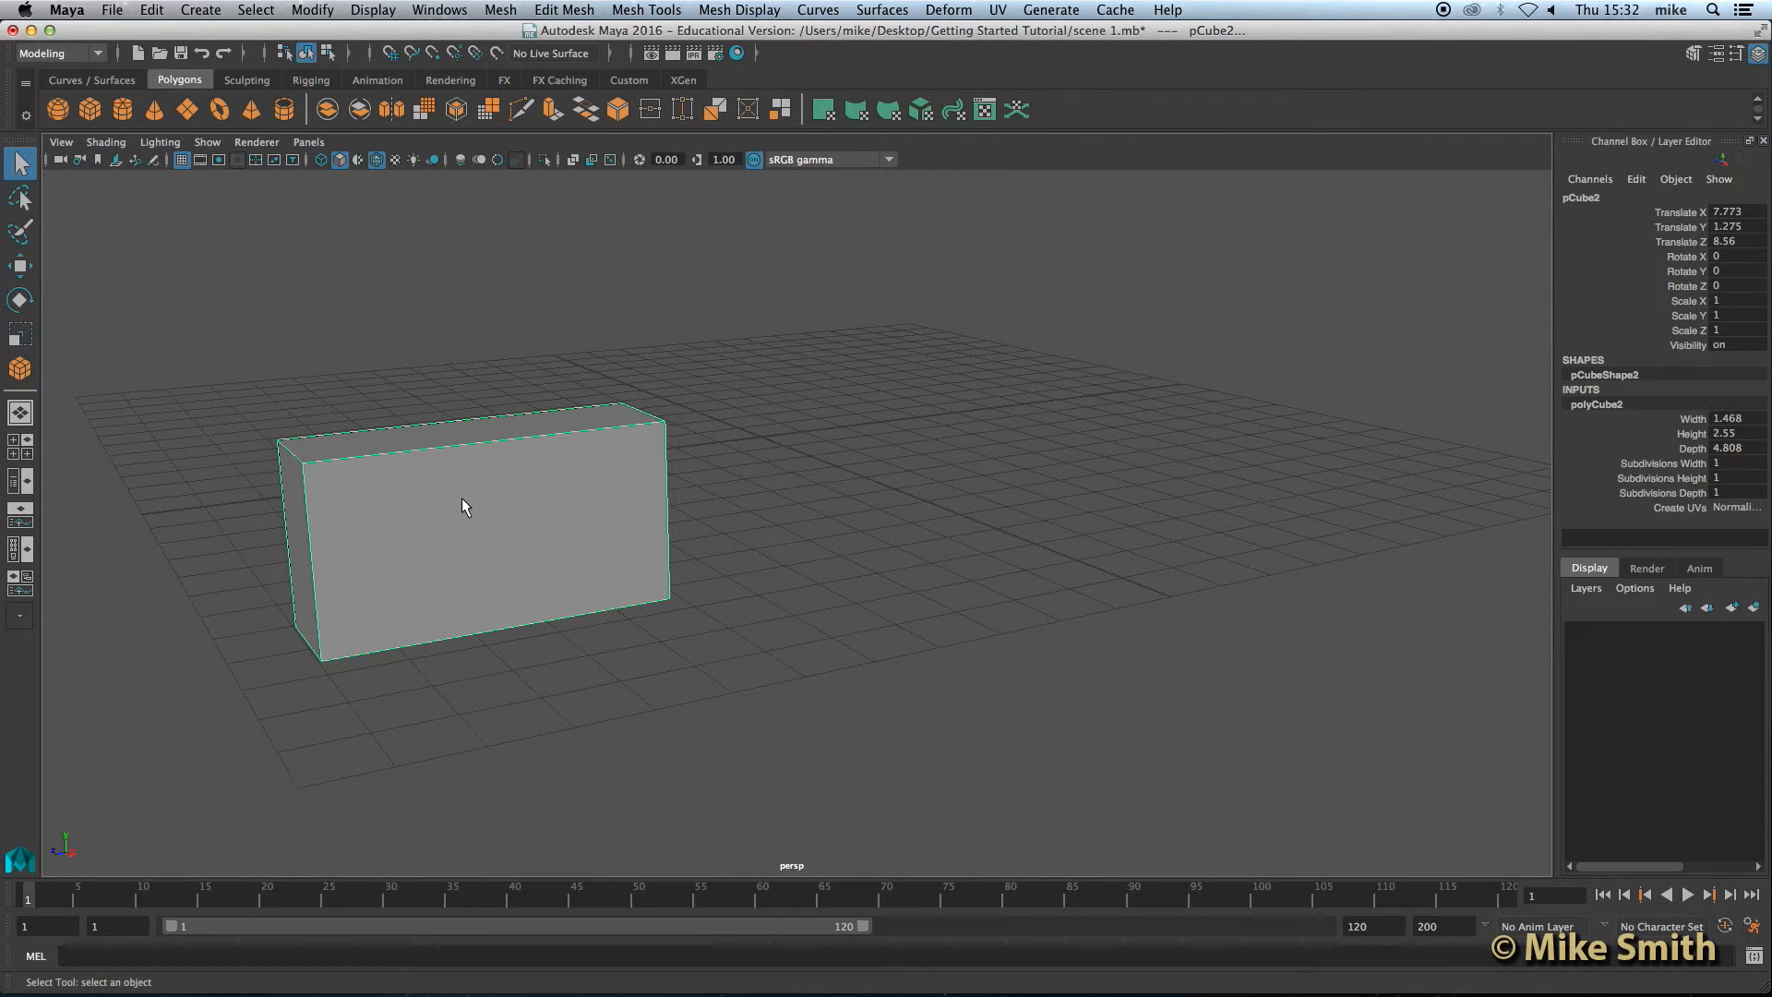
Step: Try to slide the box's Subdivisions Height value by dragging in the viewport
left_click(1662, 478)
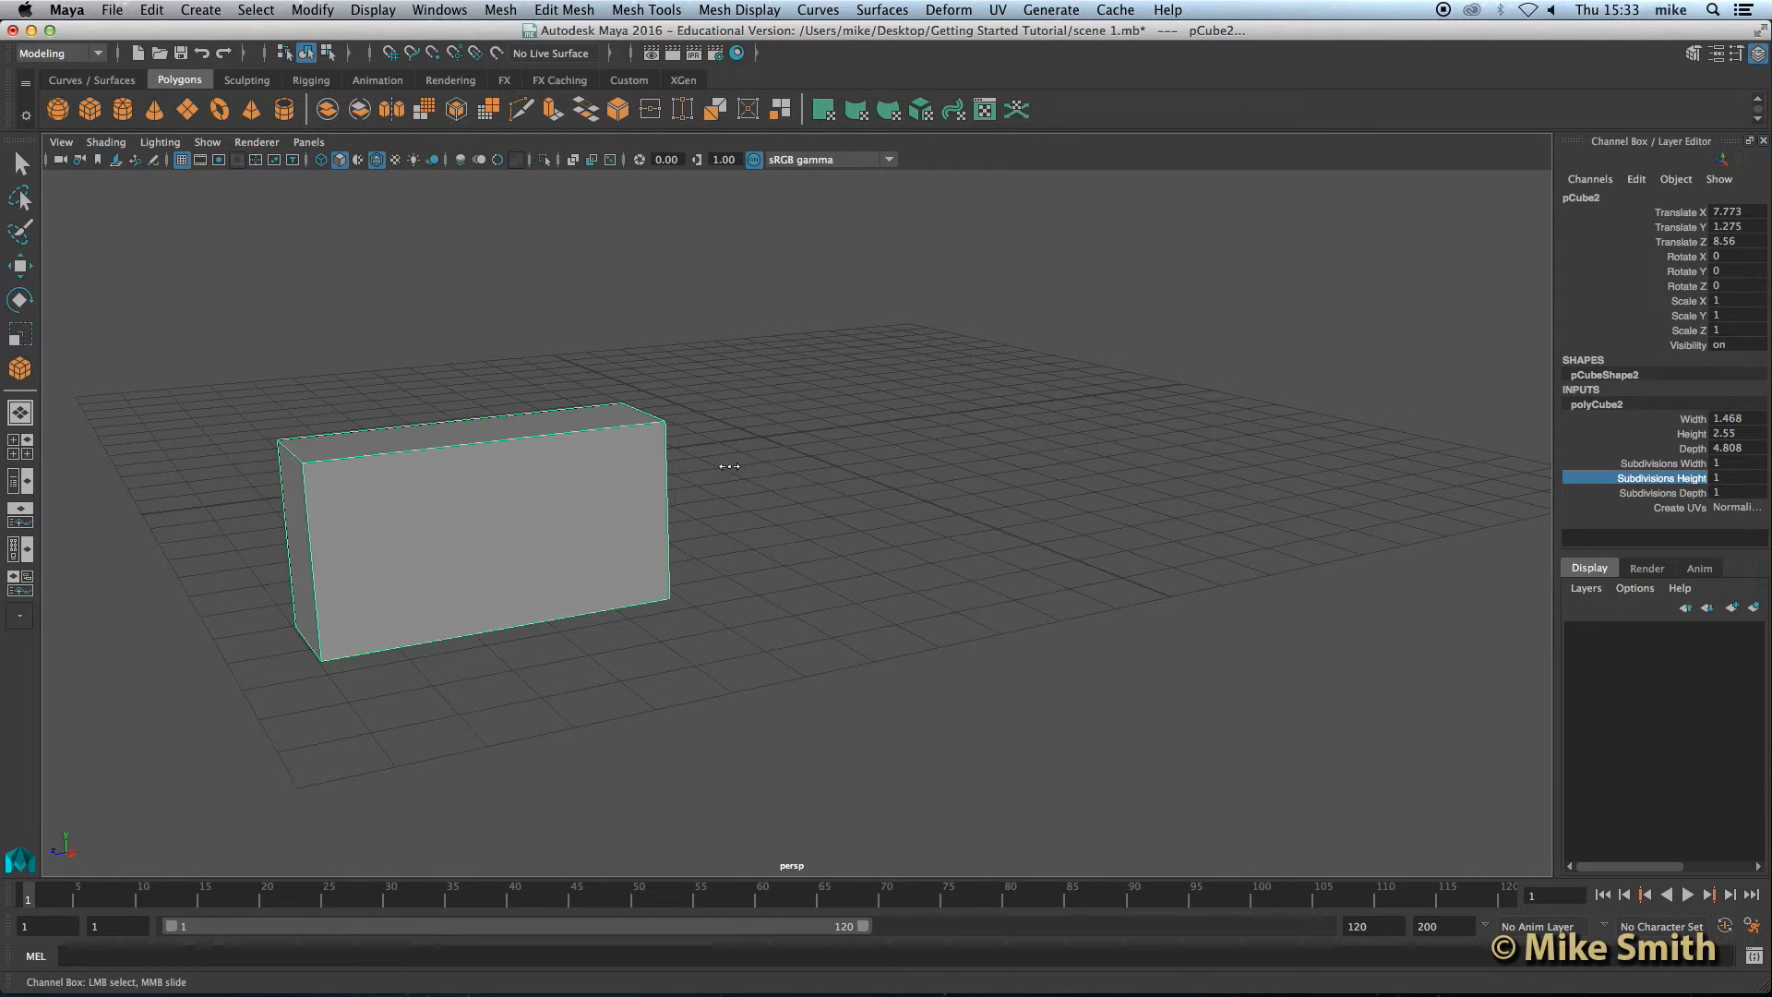
mouse_move(806, 464)
middle_mouse_down()
mouse_move(891, 461)
mouse_move(787, 462)
mouse_move(1164, 472)
mouse_move(790, 484)
middle_mouse_up()
middle_click_drag(791, 486, 764, 490)
left_click(1716, 478)
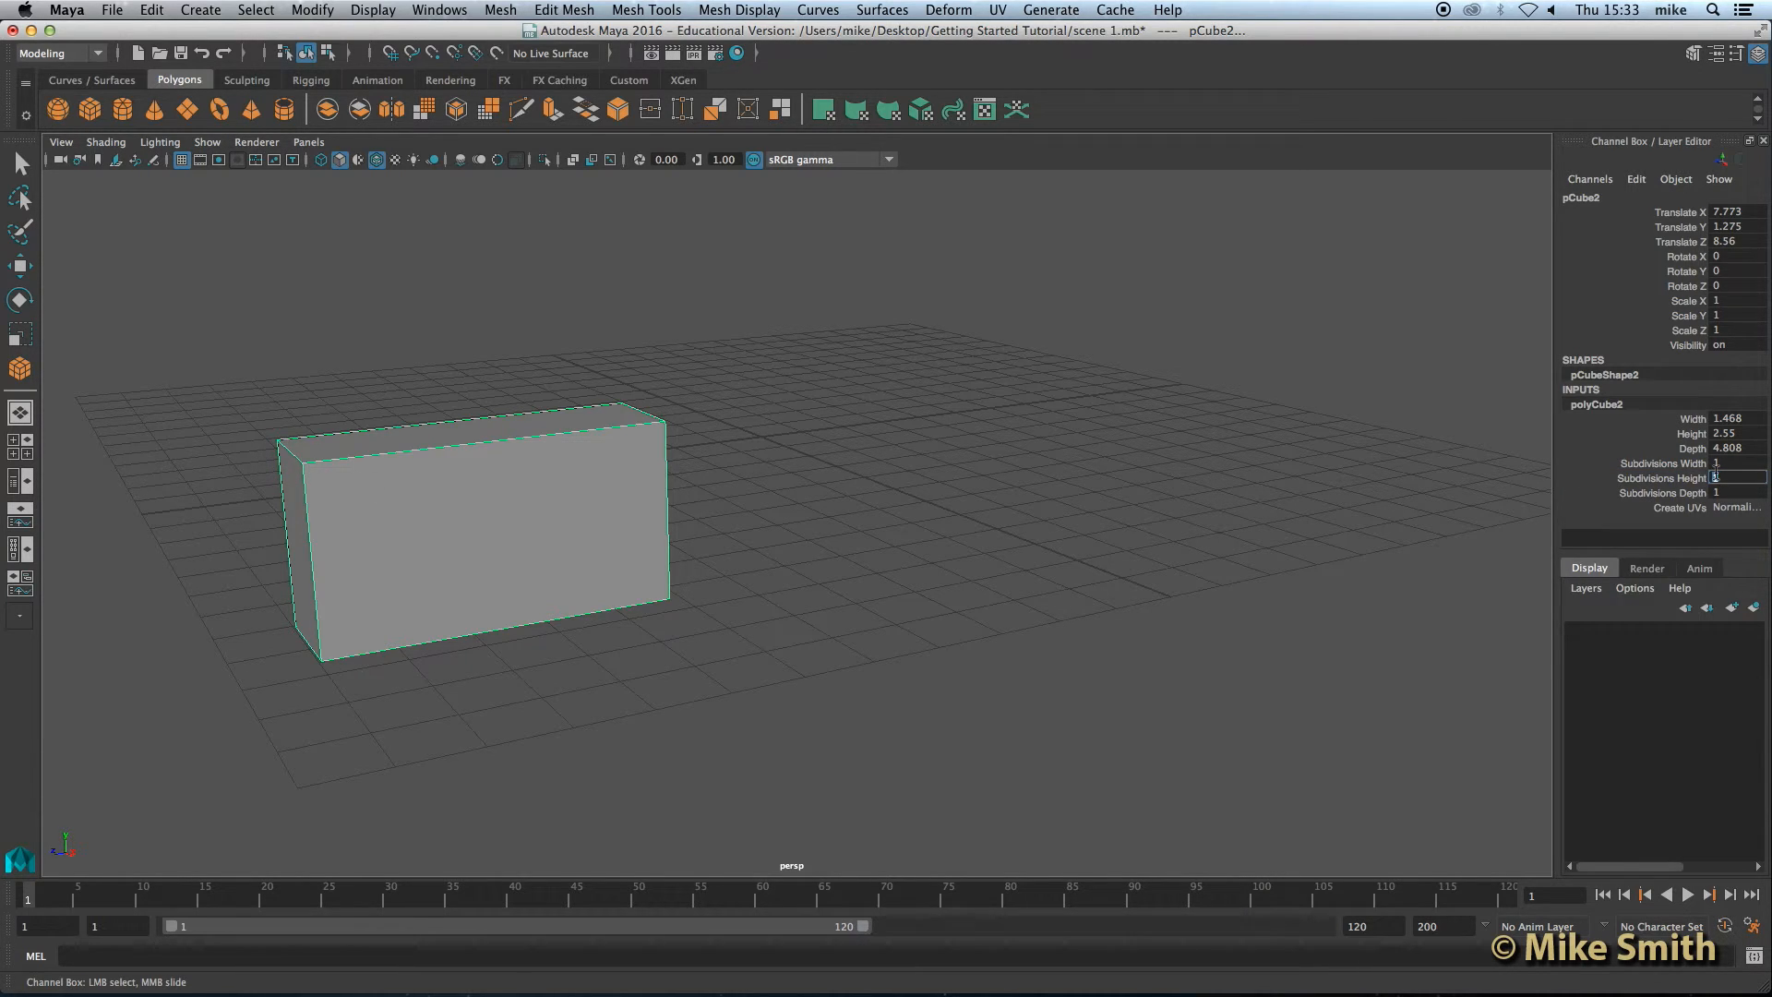
left_click(448, 498)
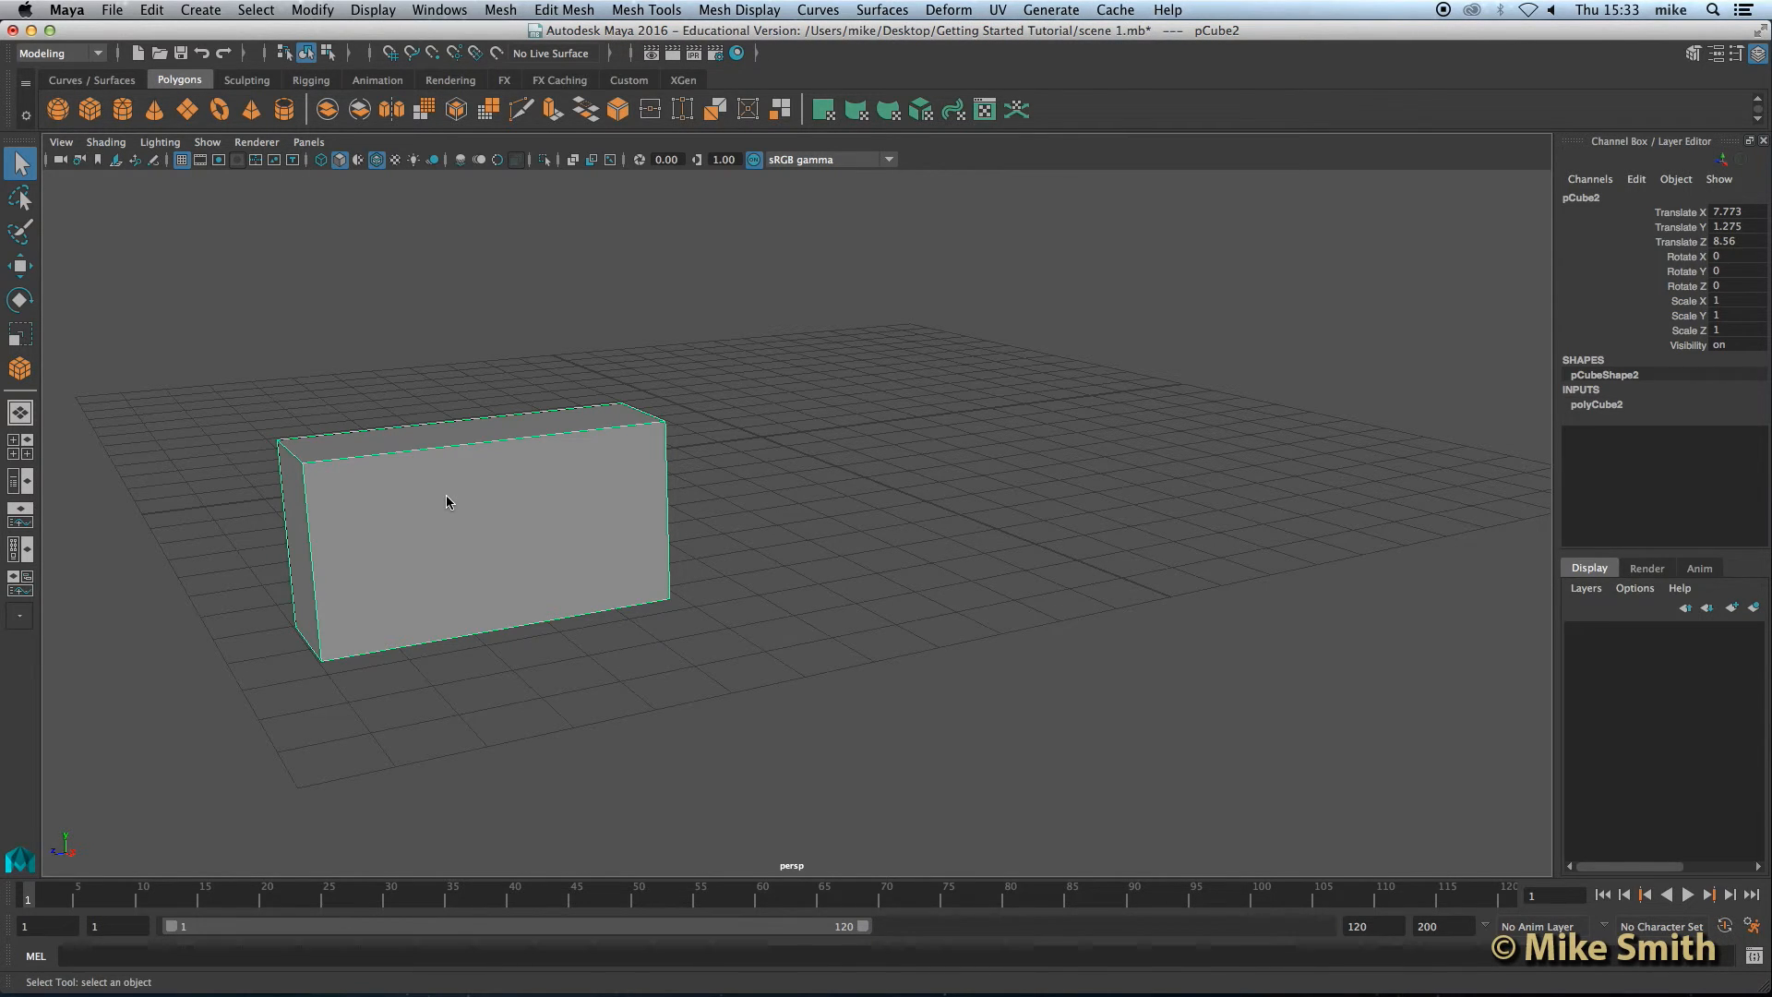
Step: Open the Attribute Editor for the box and browse its pCube2, pCubeShape2 and polyCube2 tabs
left_click(451, 9)
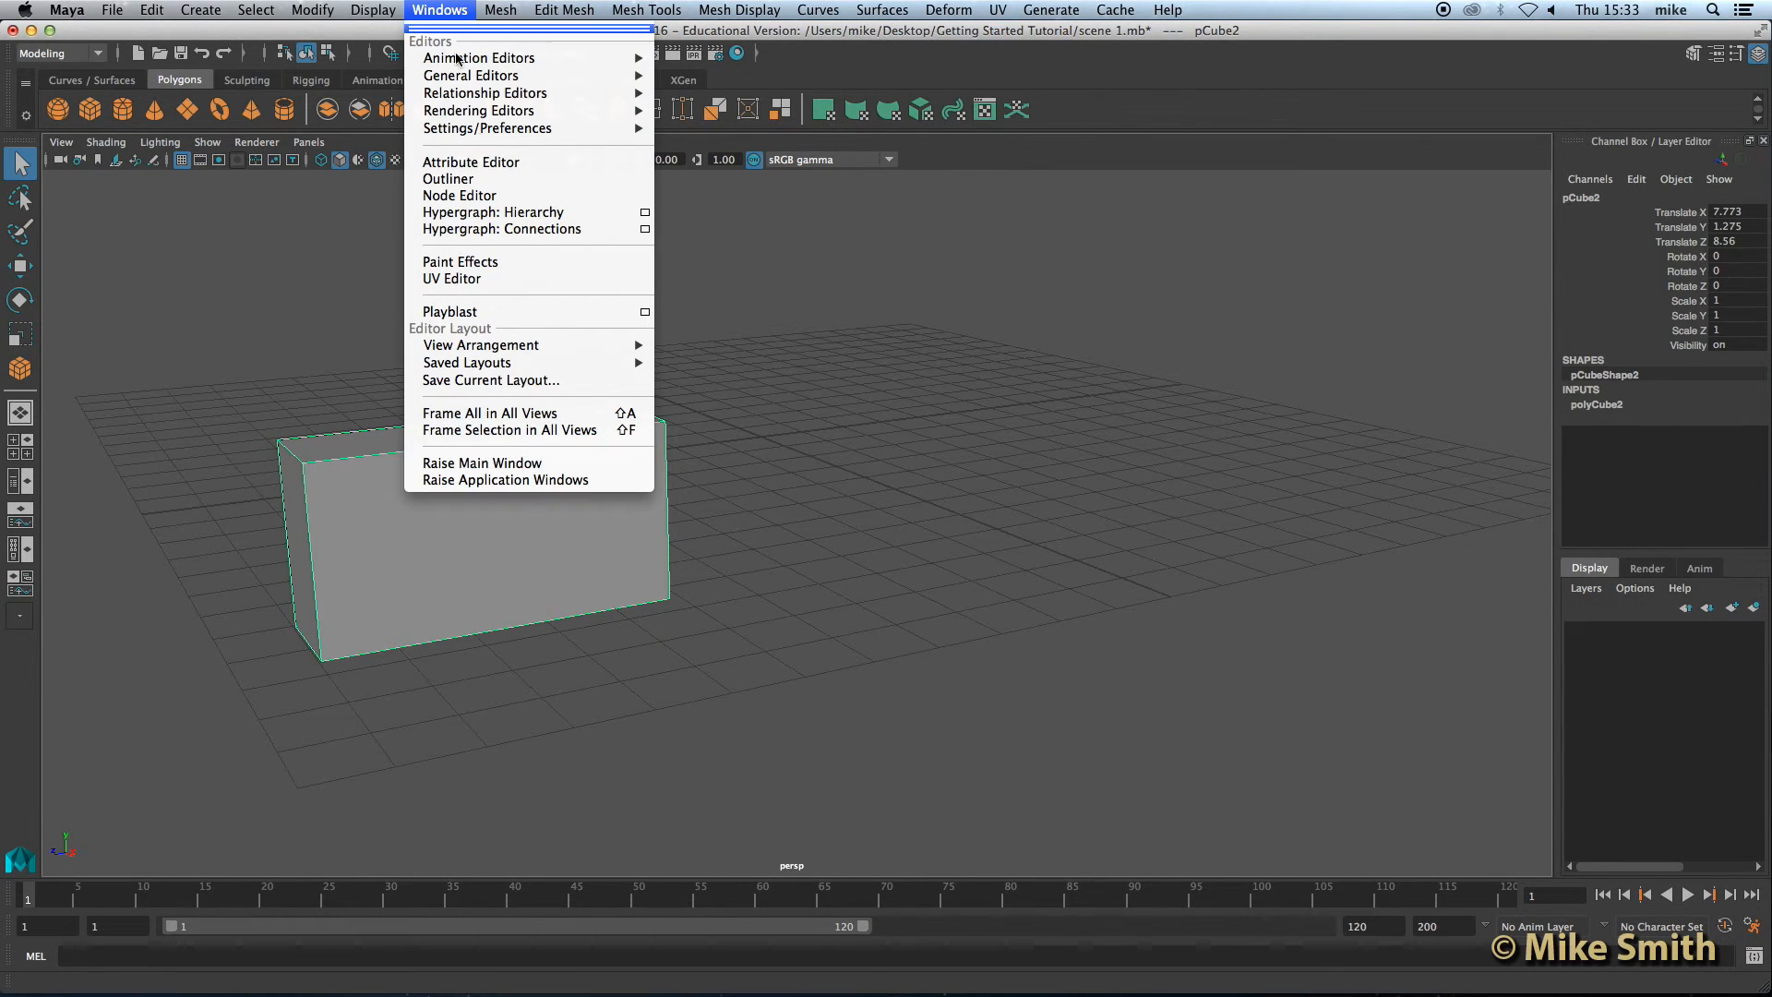
left_click(486, 162)
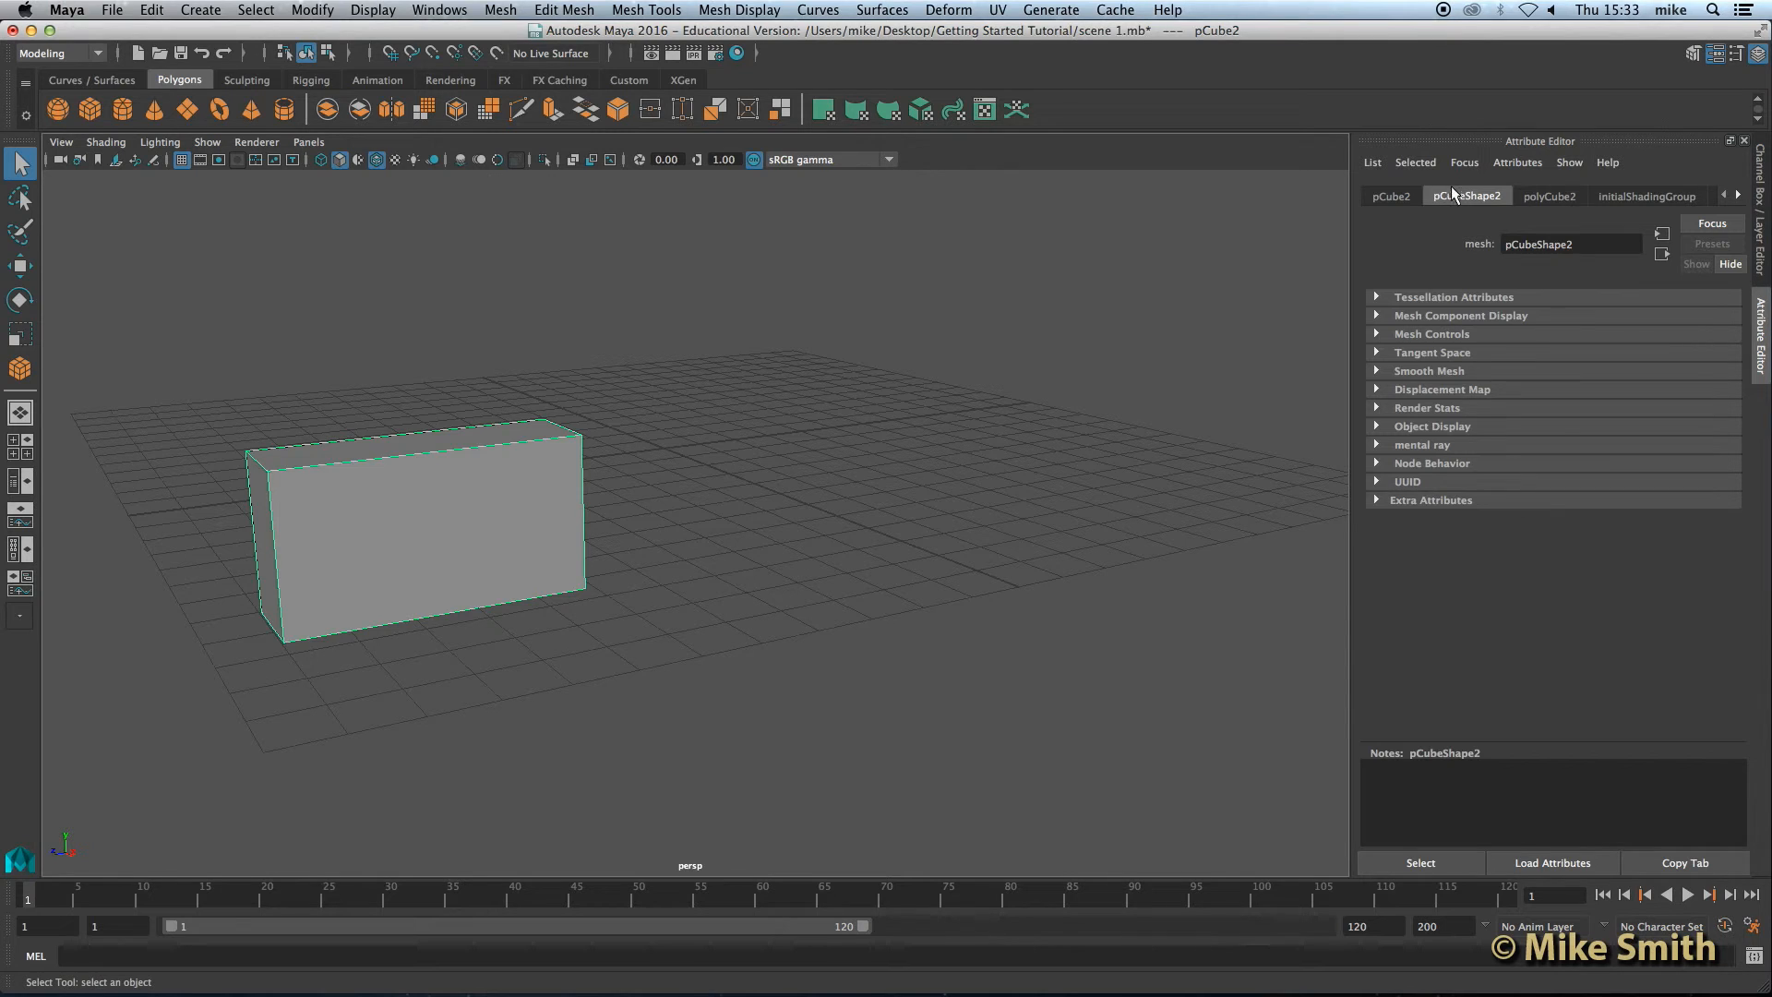
left_click(1392, 197)
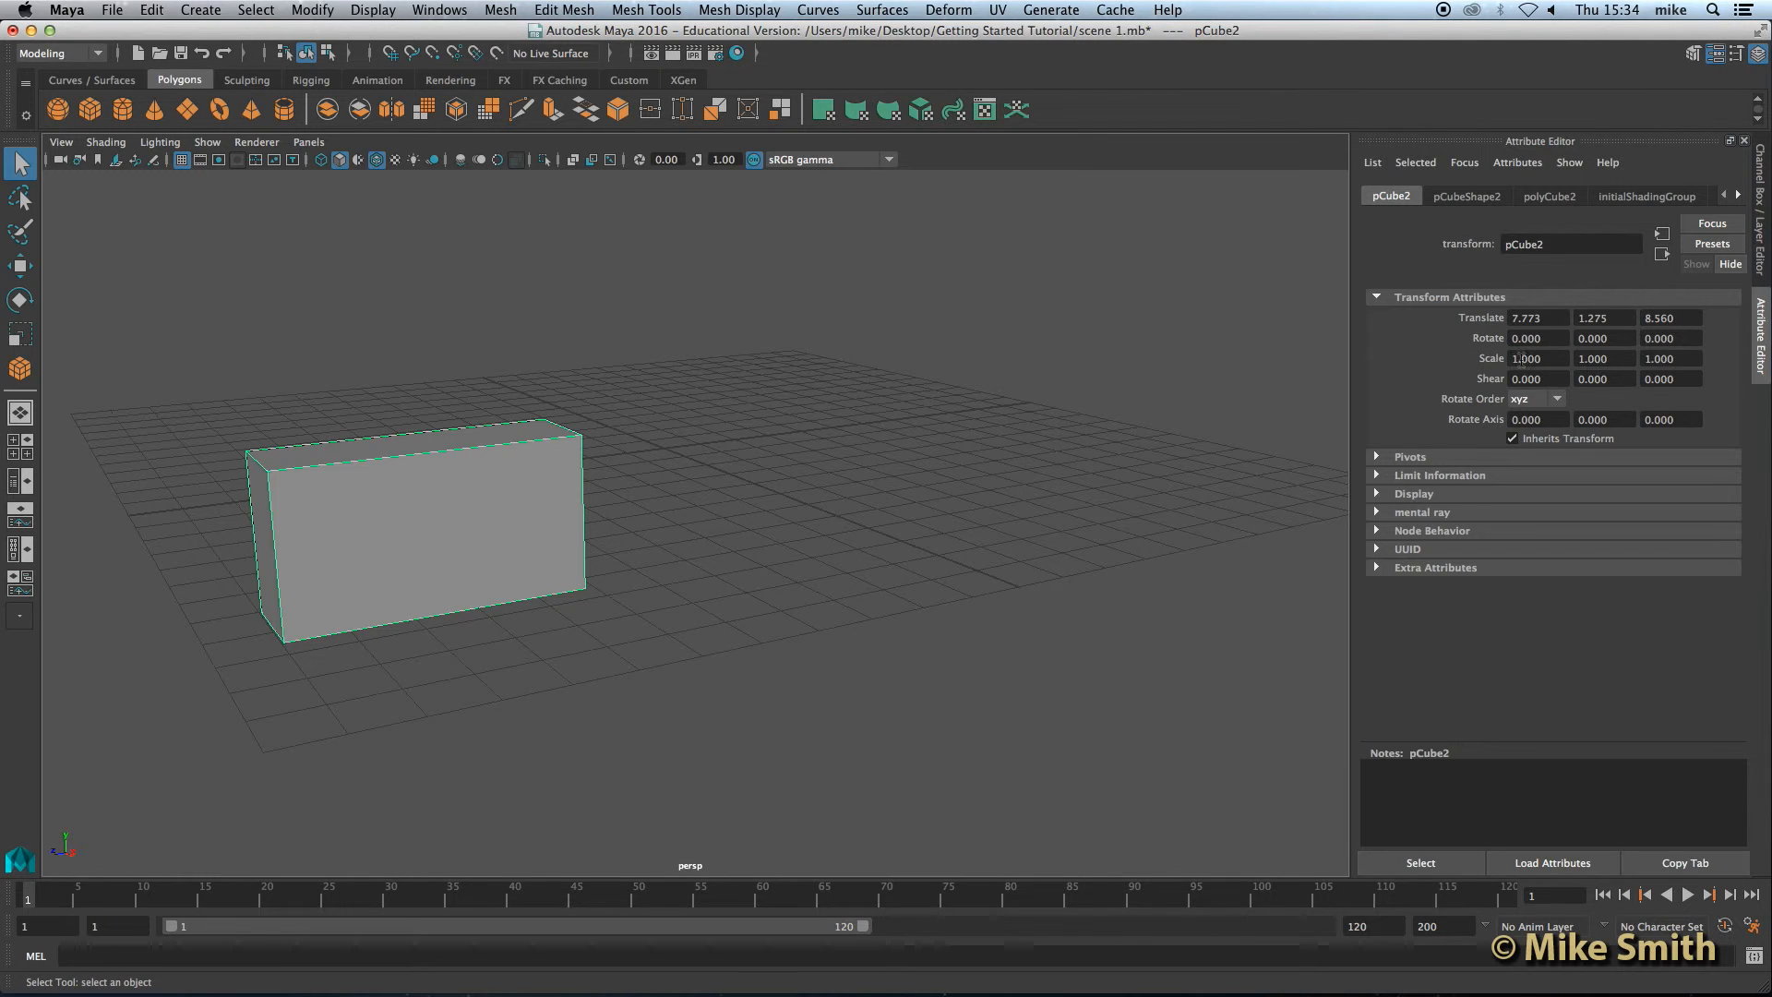
left_click(1468, 196)
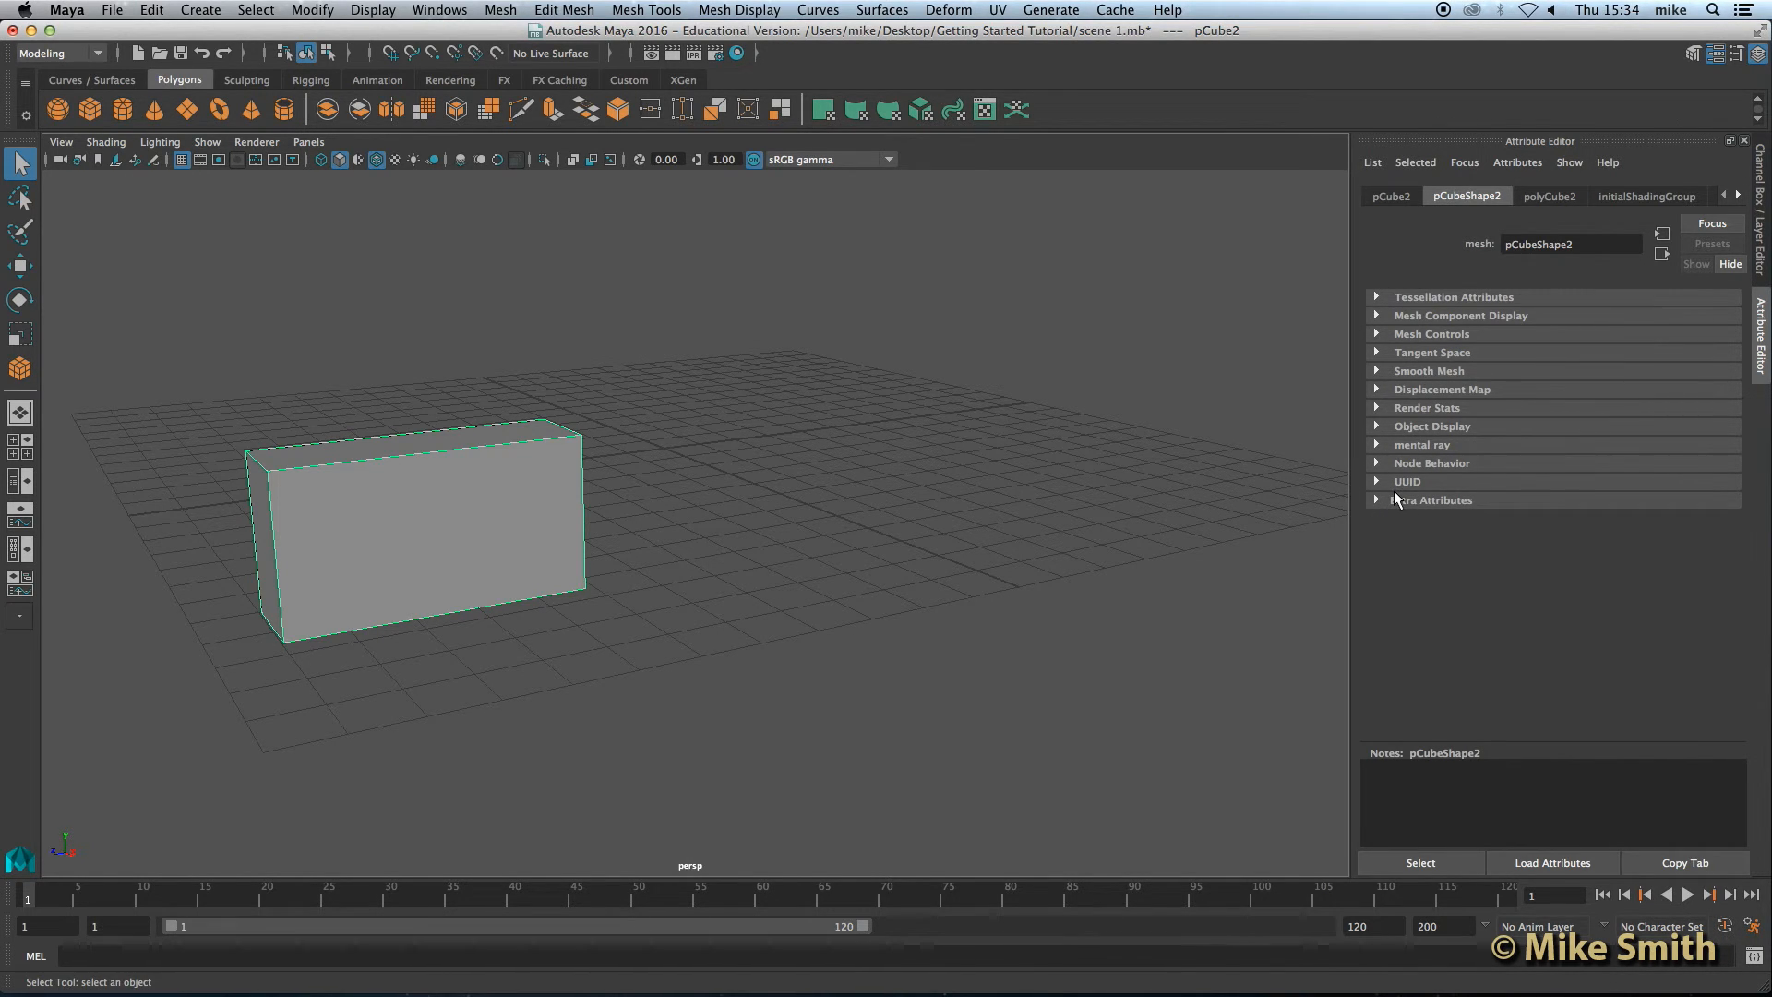
left_click(1545, 195)
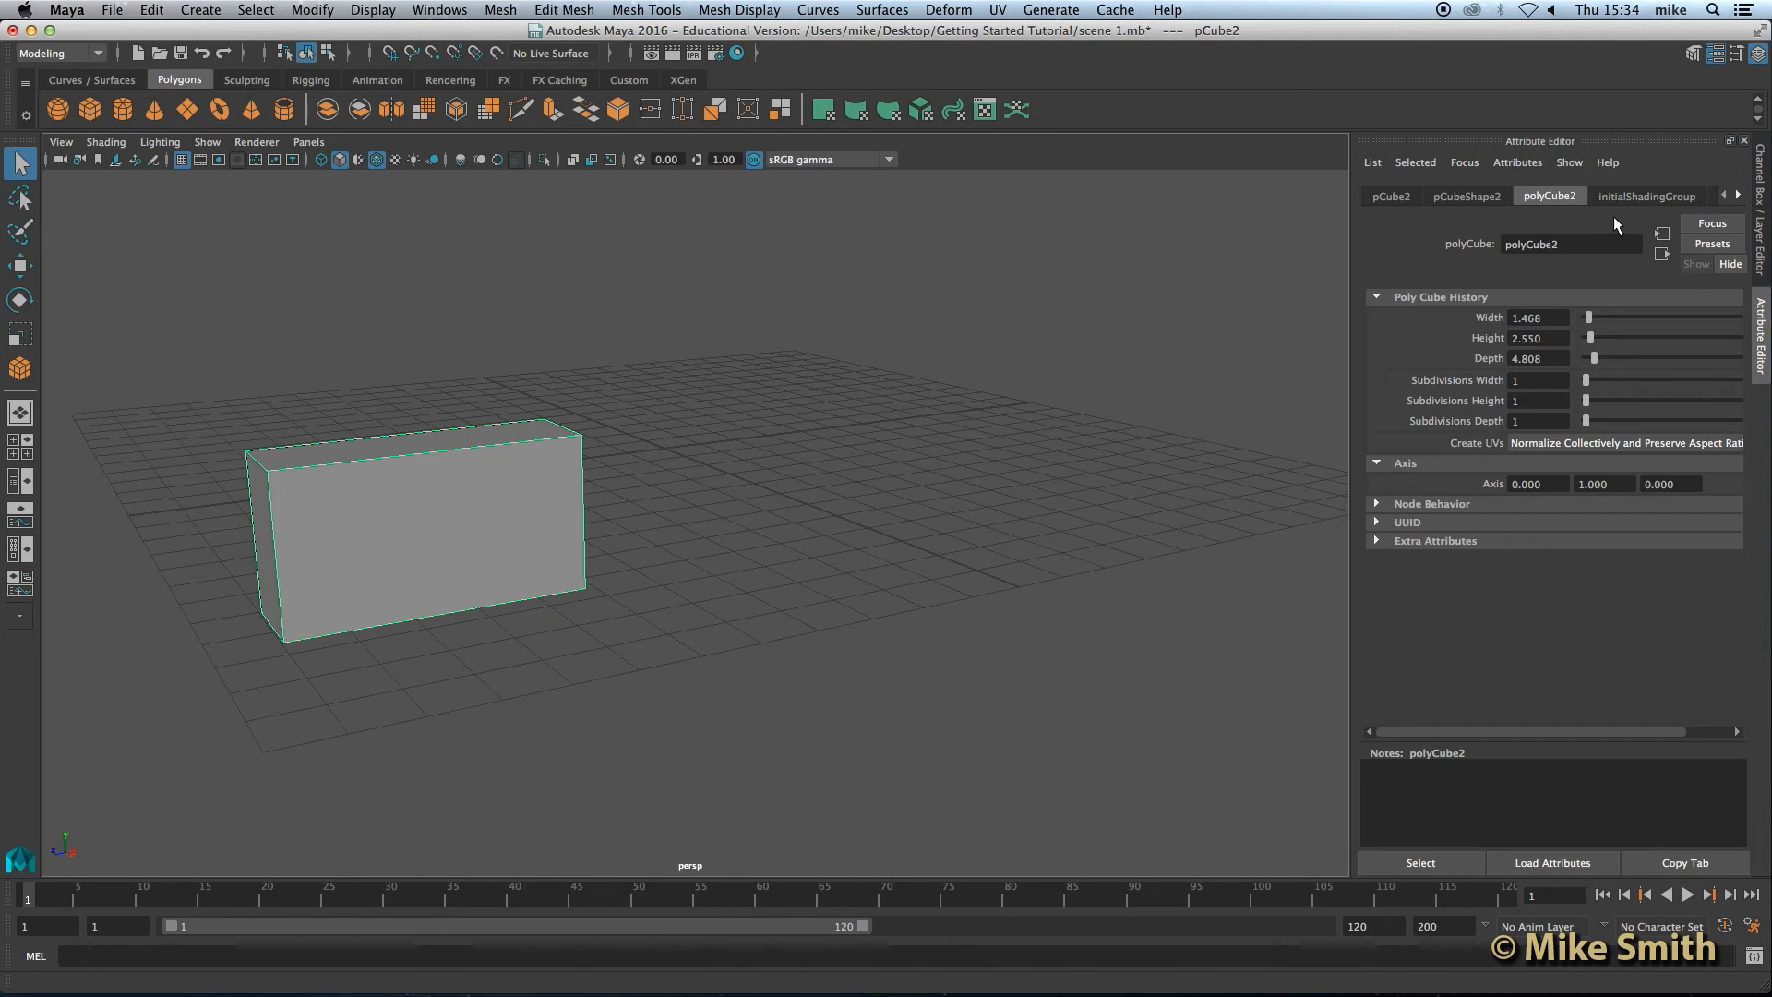
Step: Switch between the Channel Box and Attribute Editor side tabs, ending on the Channel Box
left_click(1763, 180)
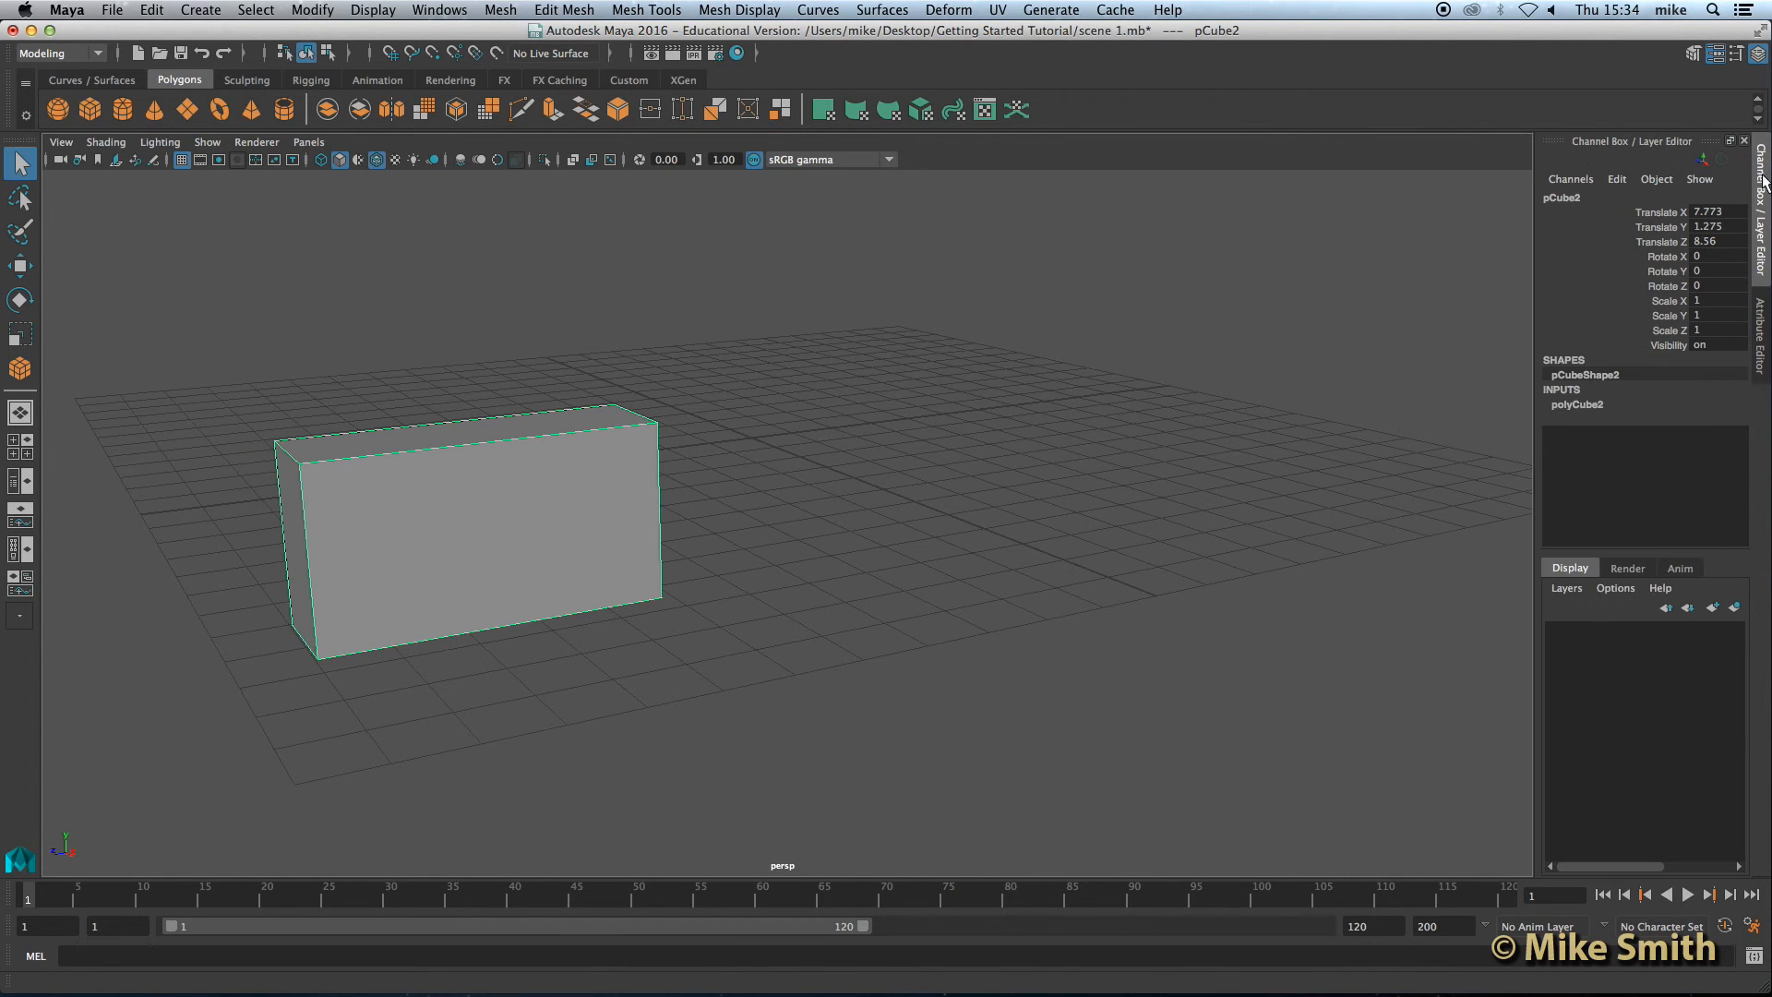
left_click(1765, 325)
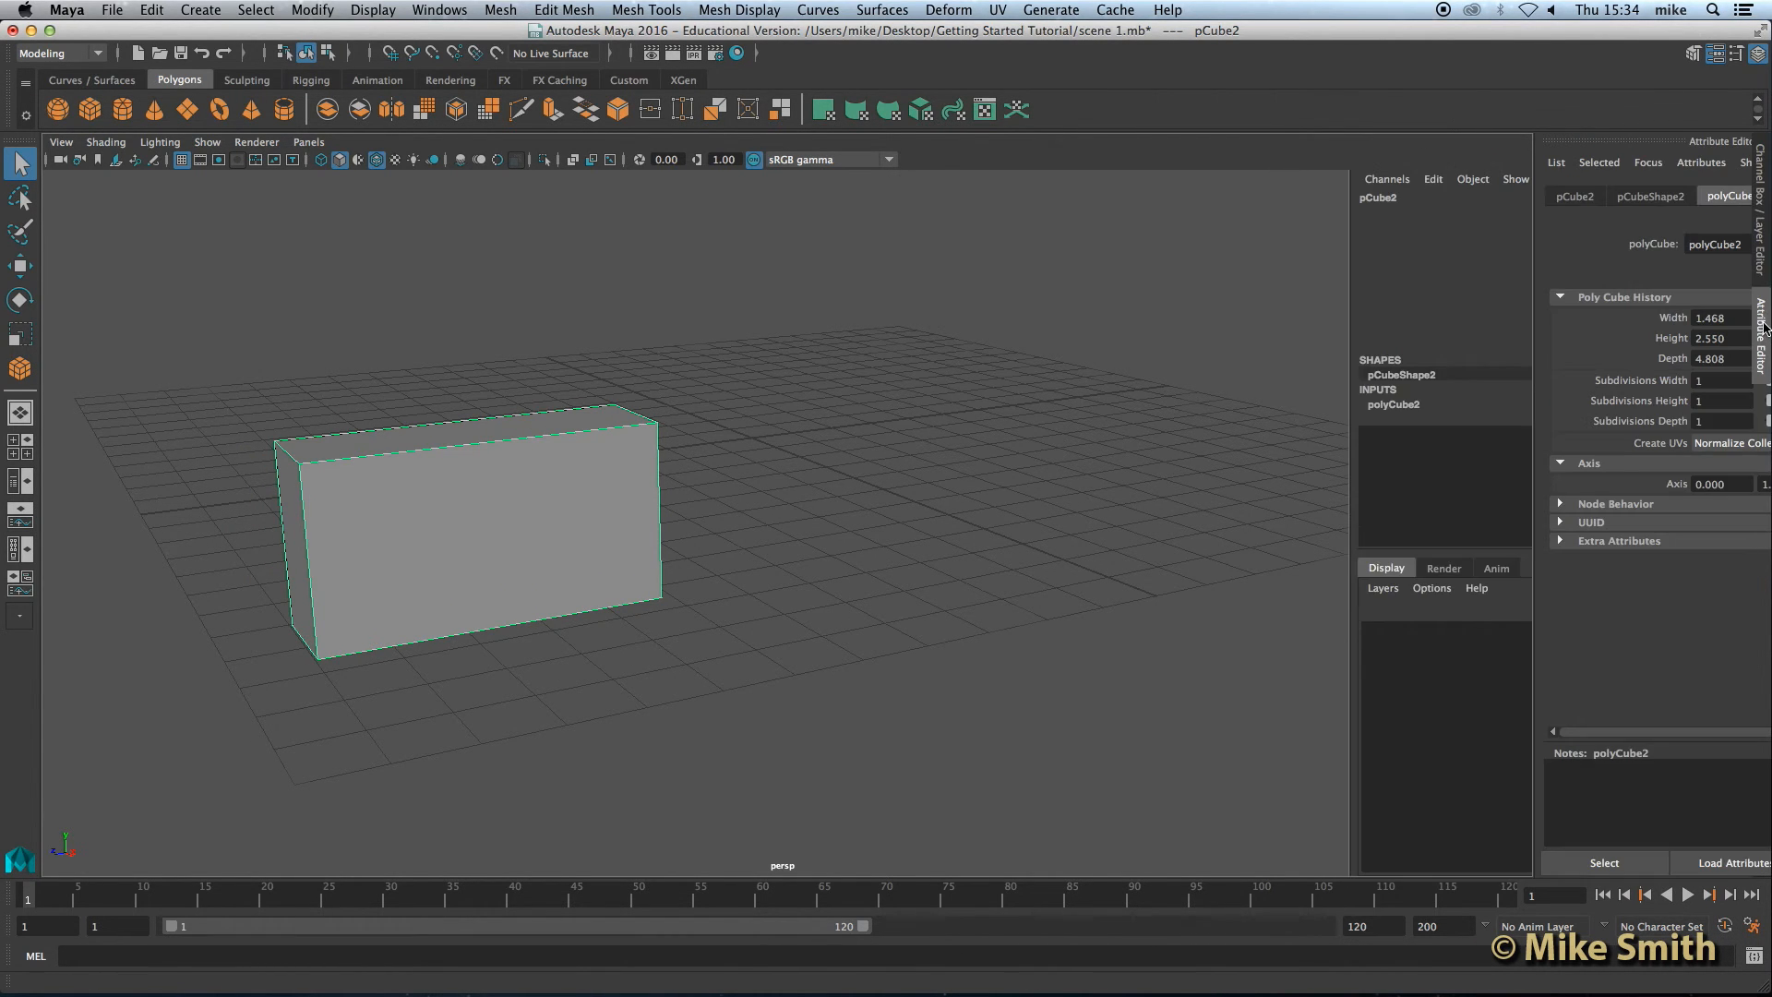
left_click(1765, 249)
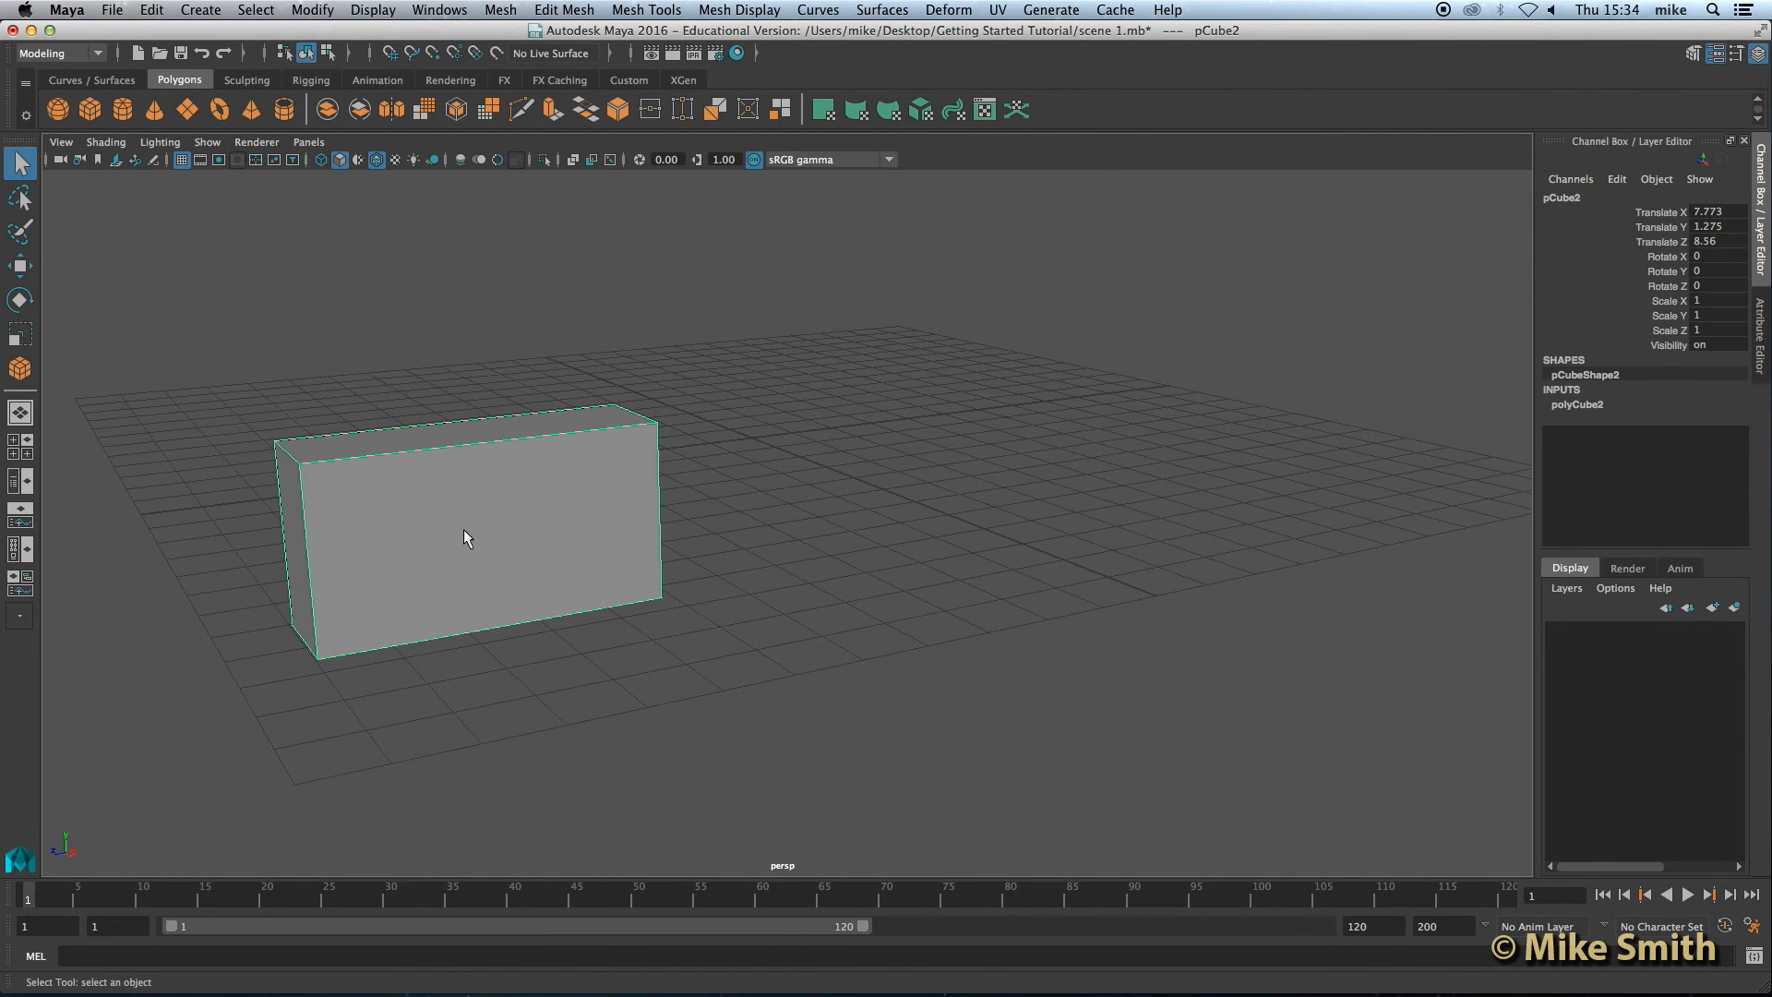
Step: Open the Outliner, move it beside the viewport, and start renaming pCube2
left_click(438, 11)
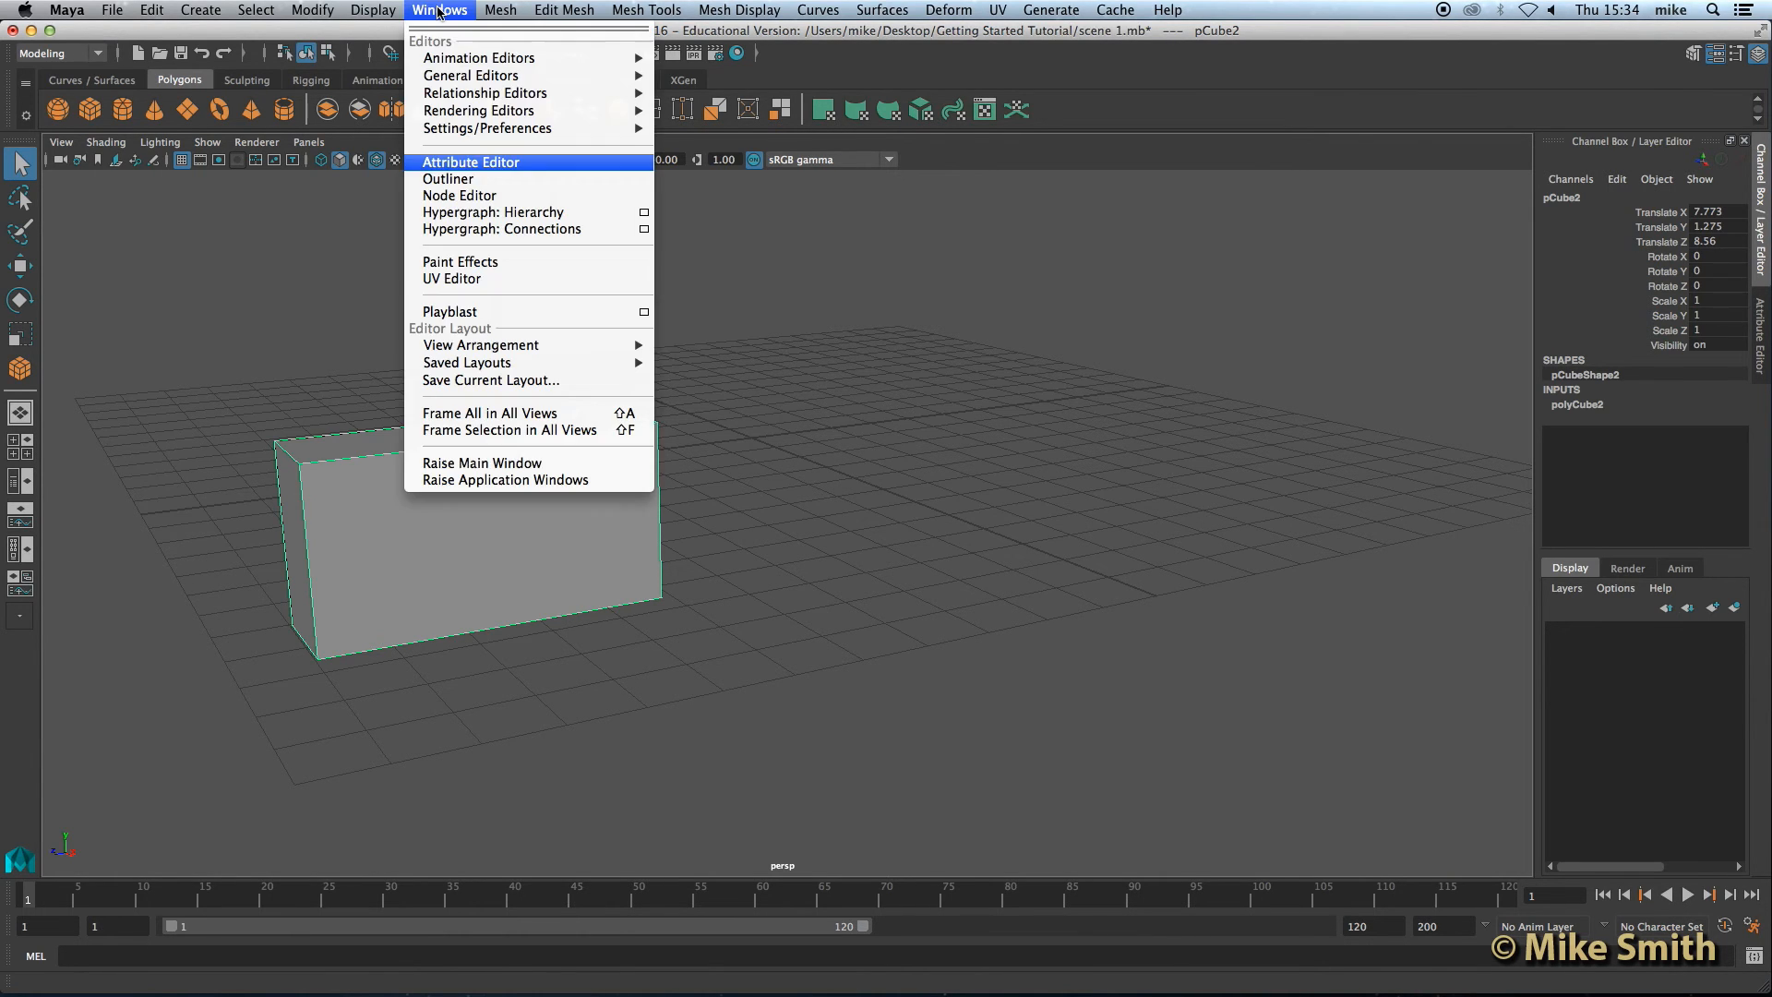
left_click(466, 180)
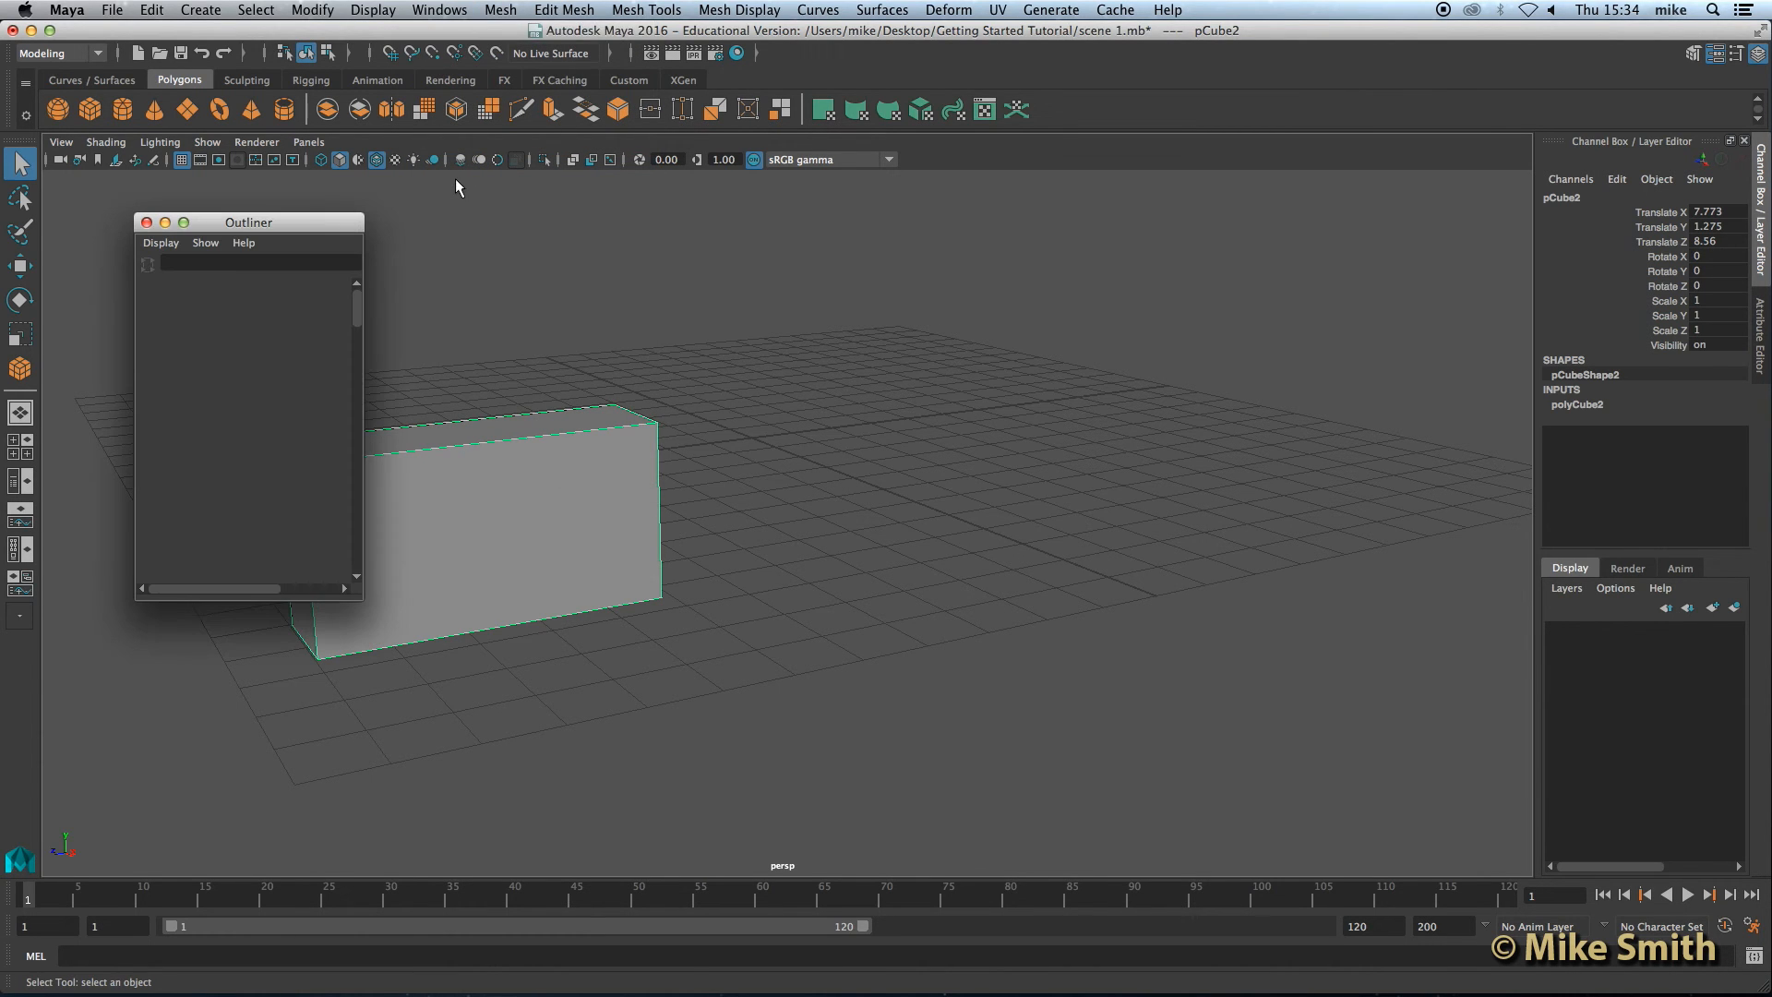
left_click_drag(283, 226, 1068, 189)
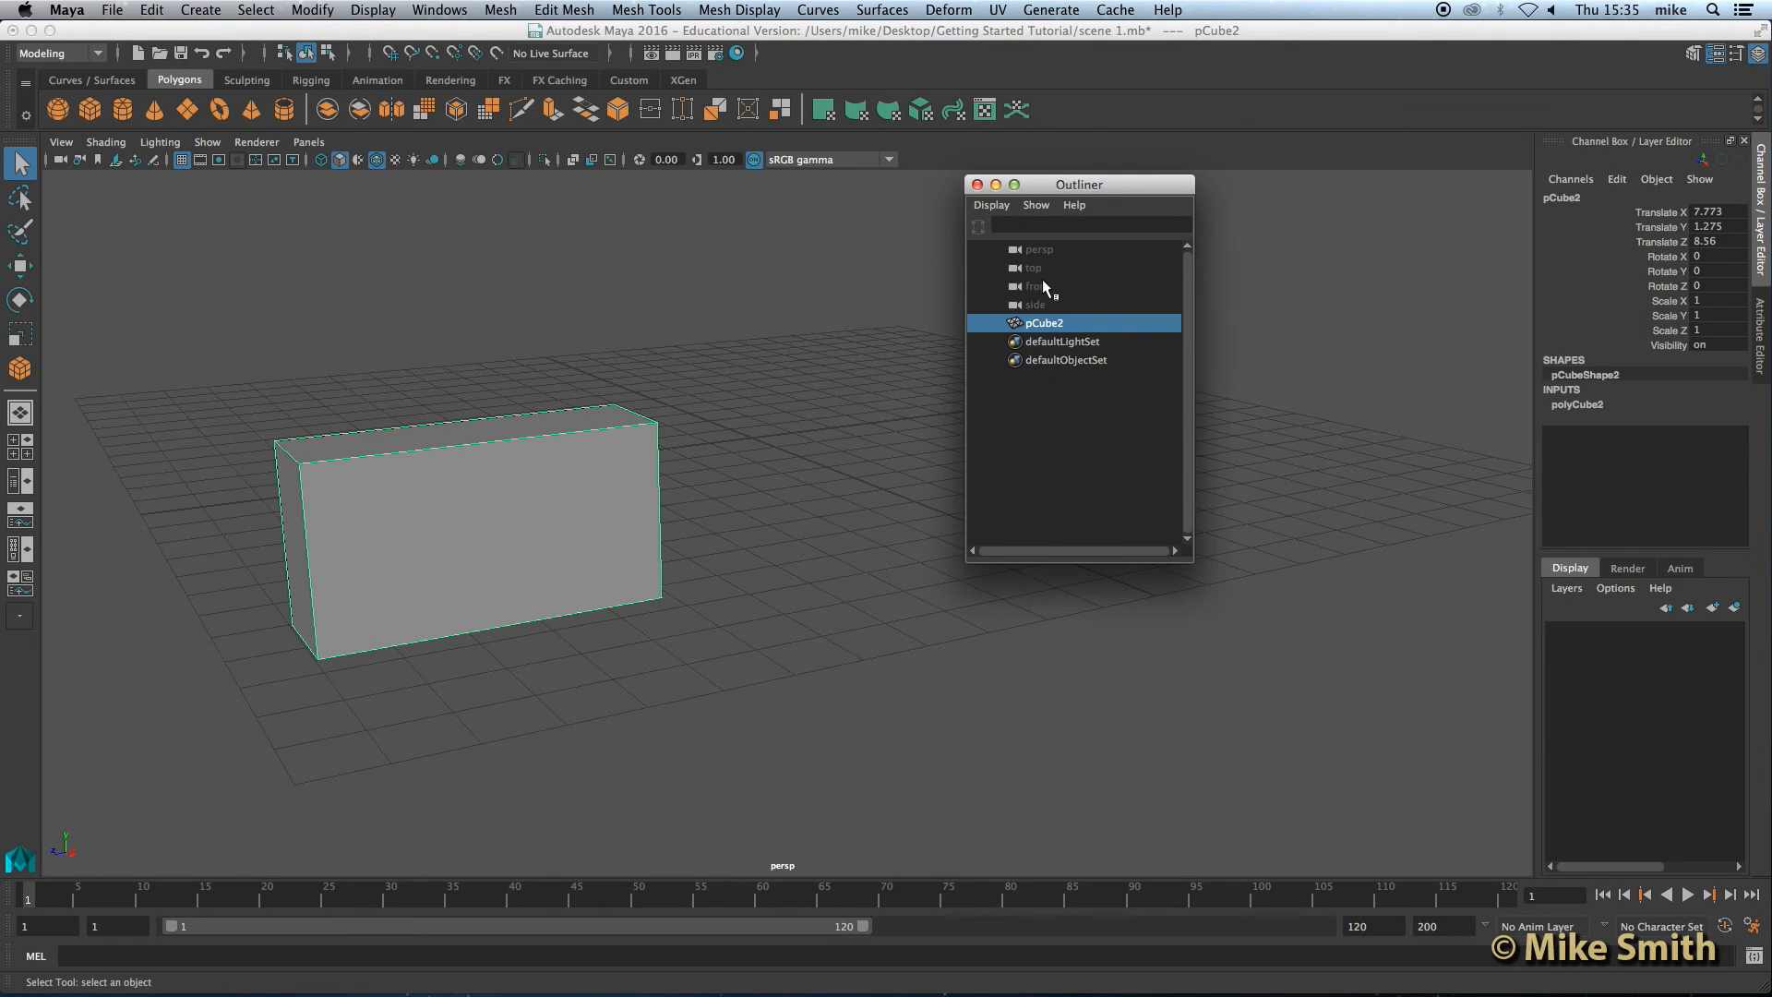
double_click(1044, 325)
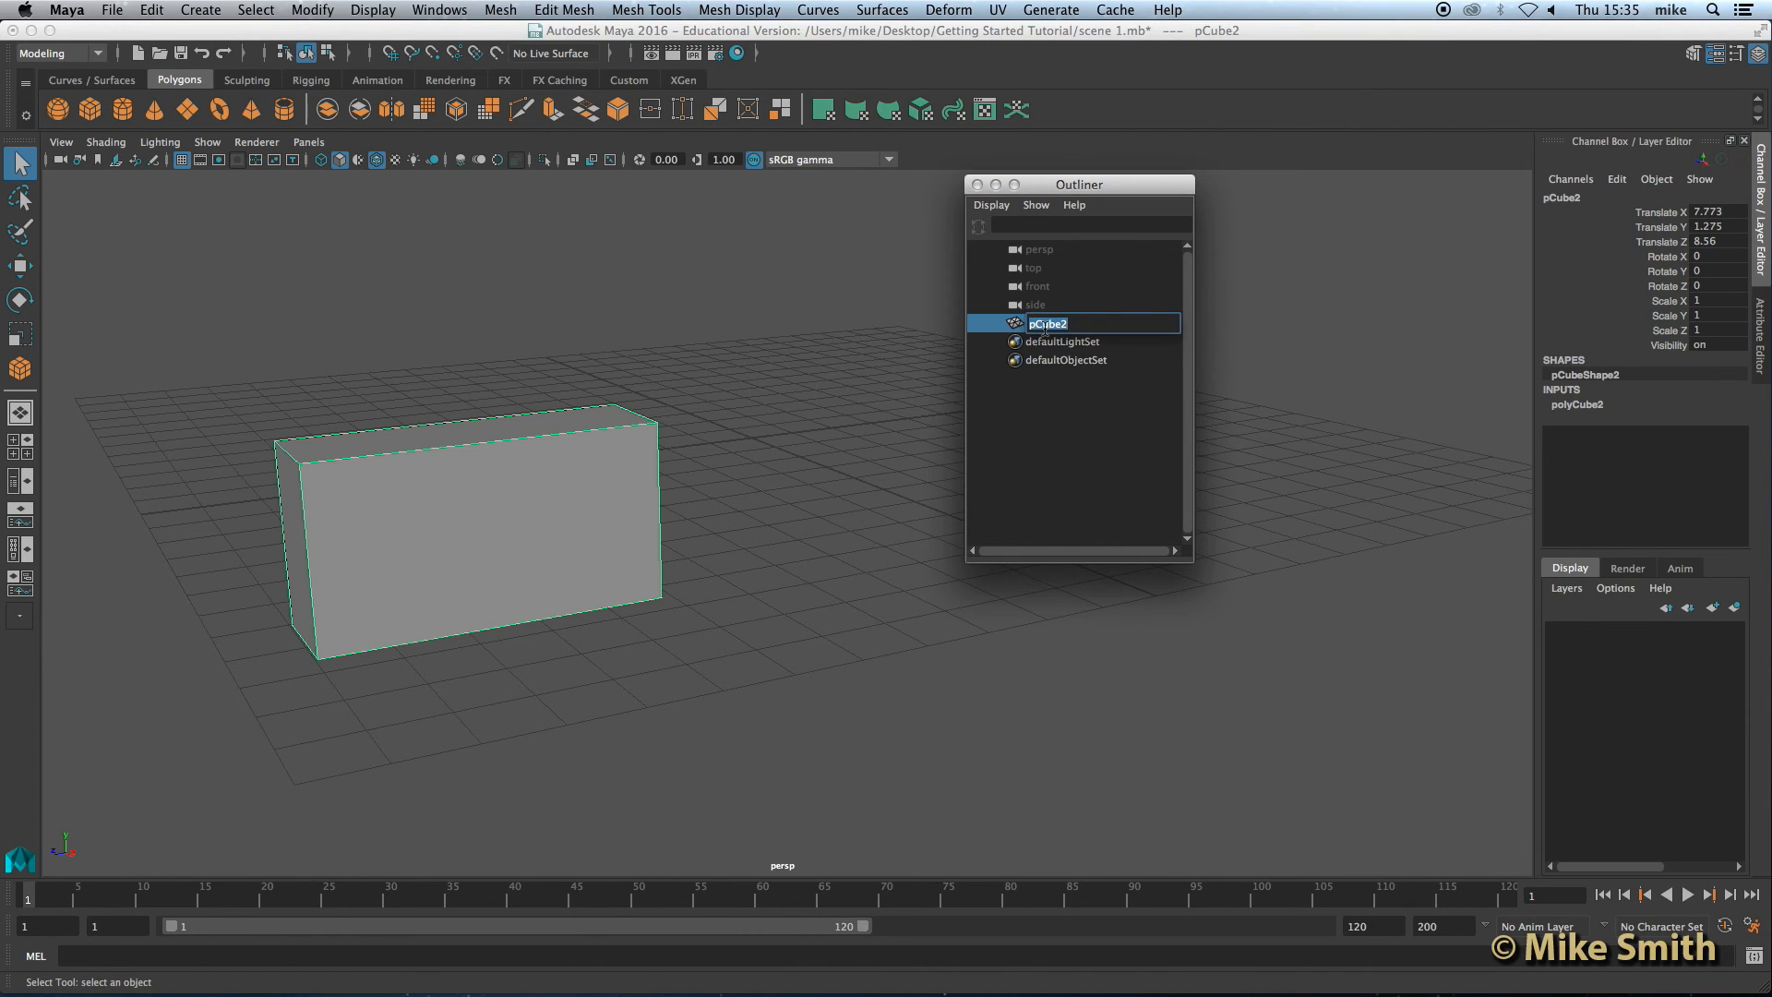